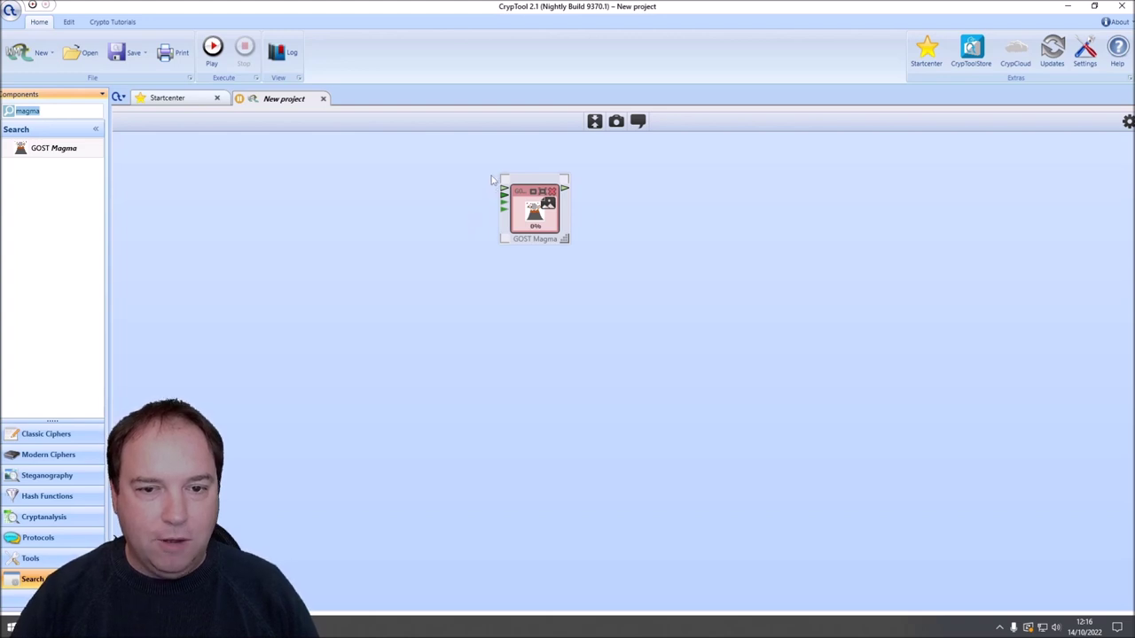
Step: Move the GOST Magma component aside, add a Text Input component before it, widen it and label it Plaintext
mouse_move(504, 193)
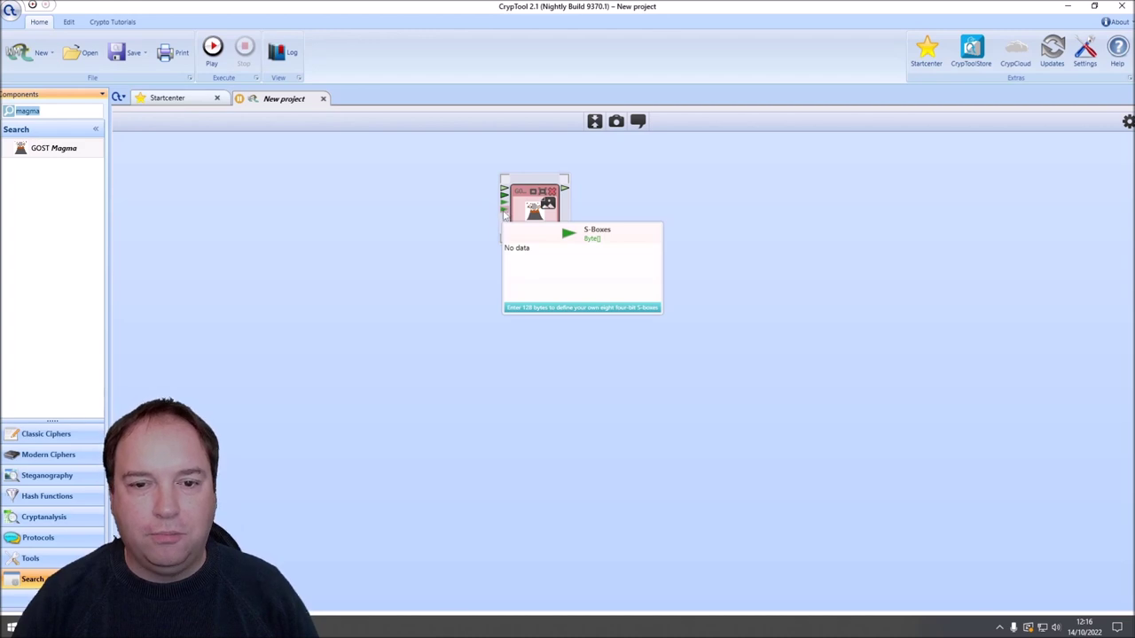
drag(535, 216, 455, 190)
double_click(40, 110)
text(text)
drag(55, 151, 105, 113)
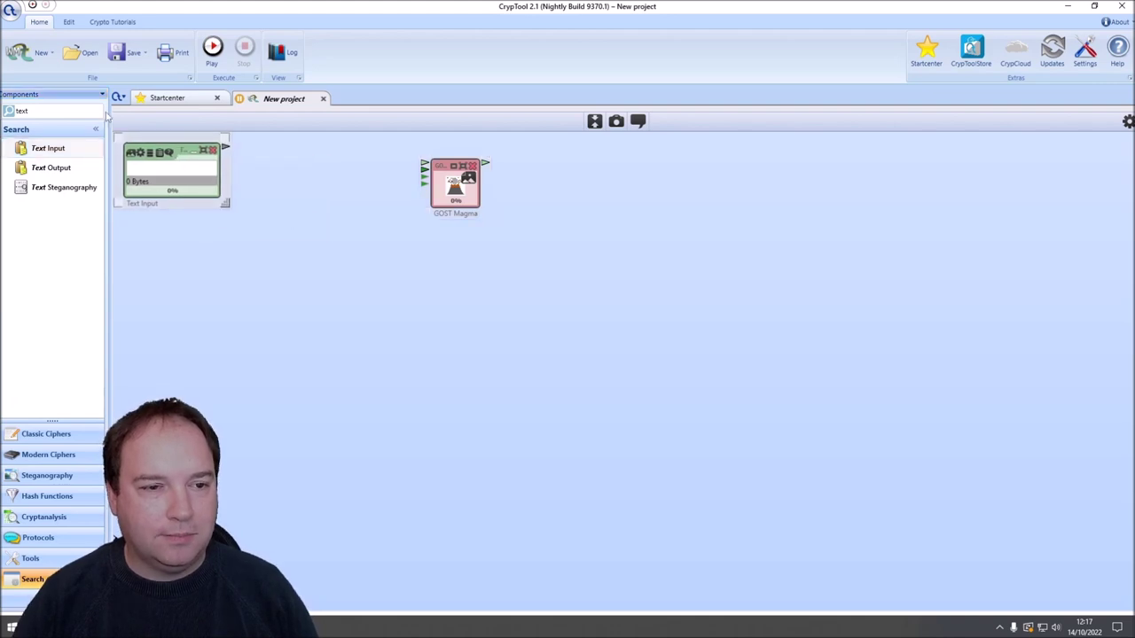
drag(225, 202, 289, 229)
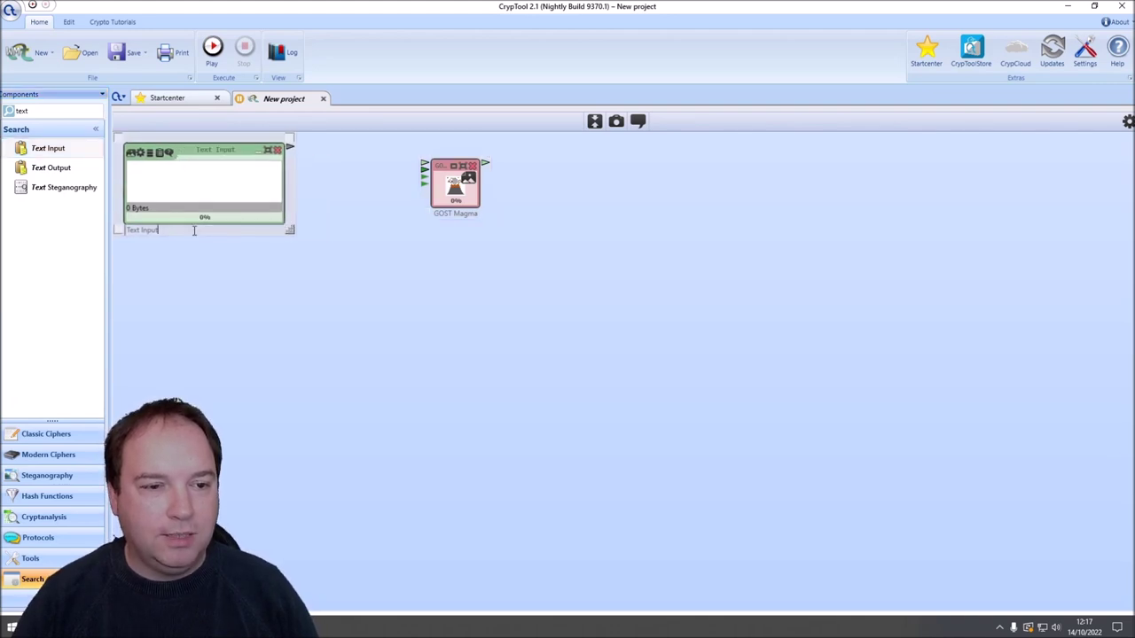
text(Plaintext)
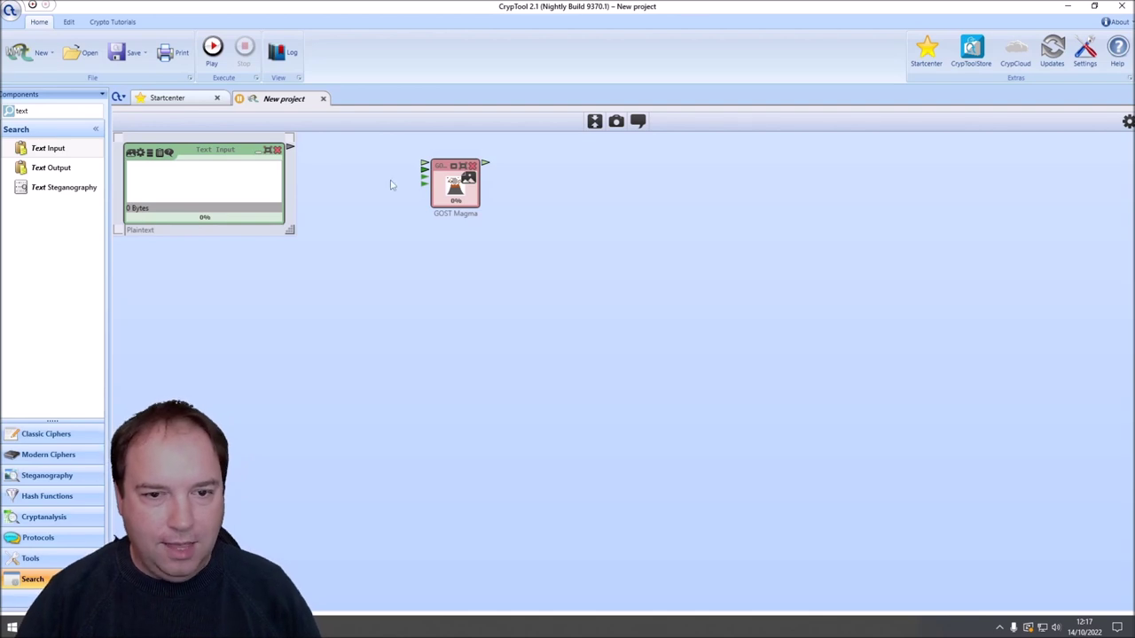
Step: Add a String Decoder between the Plaintext input and GOST Magma, wiring the text through it to the cipher's first input
drag(435, 184, 528, 169)
click(52, 112)
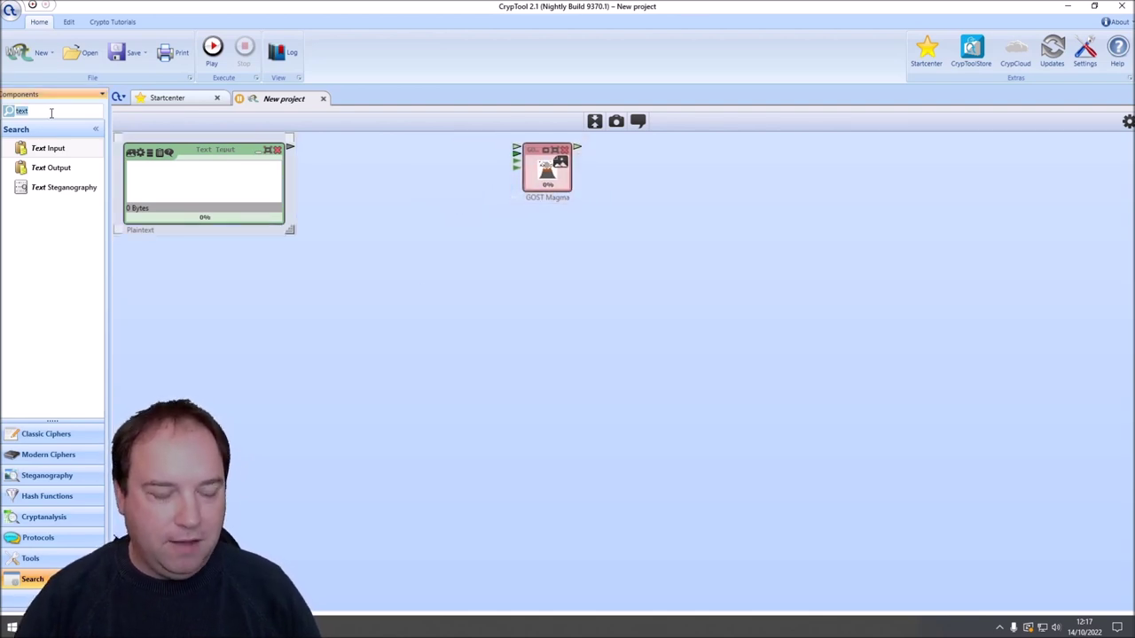
text(string)
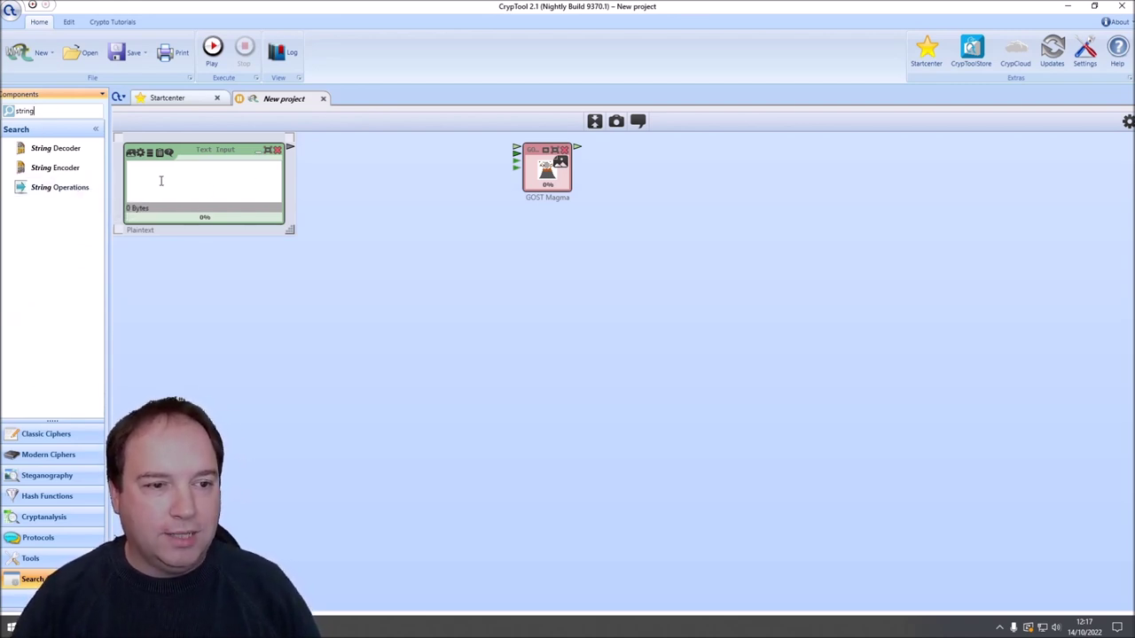
drag(53, 148, 339, 147)
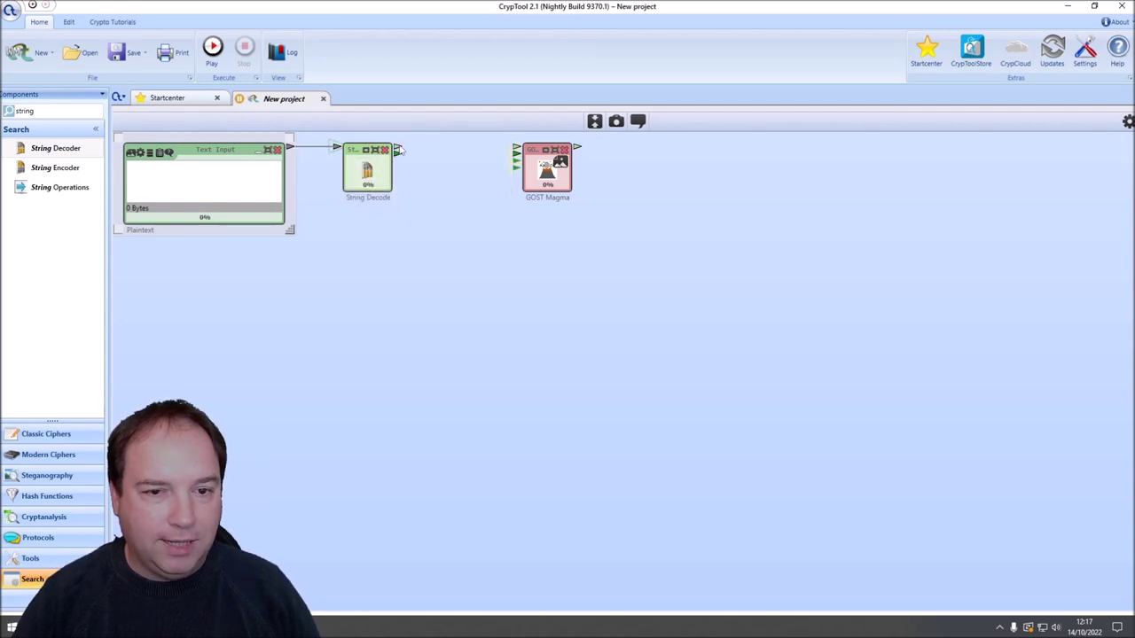
drag(397, 151, 515, 149)
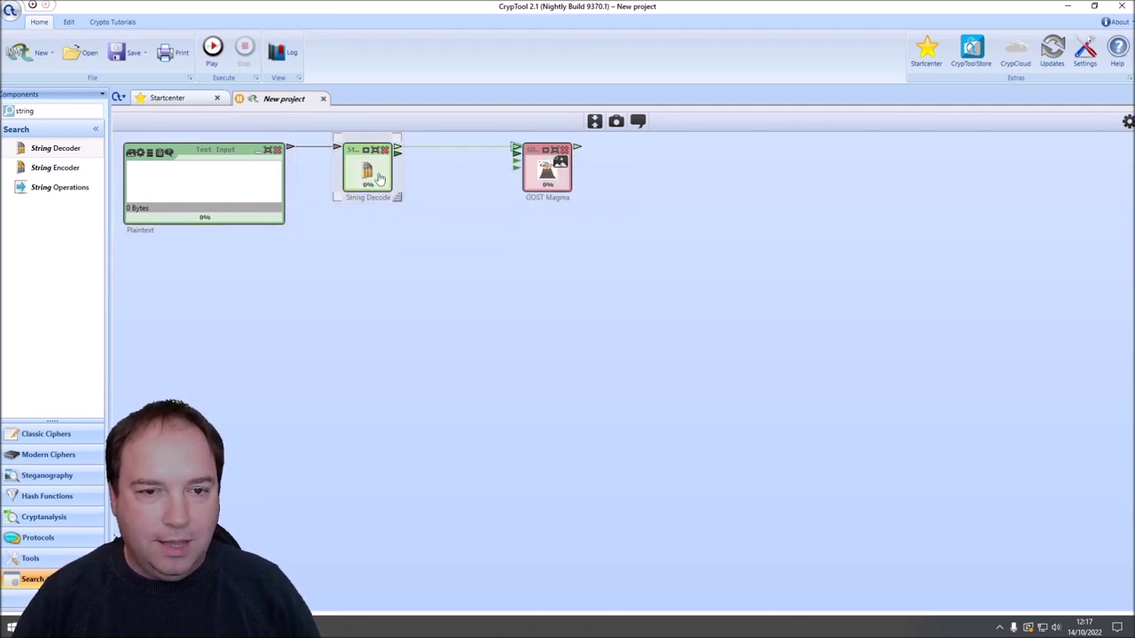
Step: Open the String Decoder's parameters, keep Text as the input format, and shift the component slightly towards GOST Magma
click(1126, 122)
click(1055, 216)
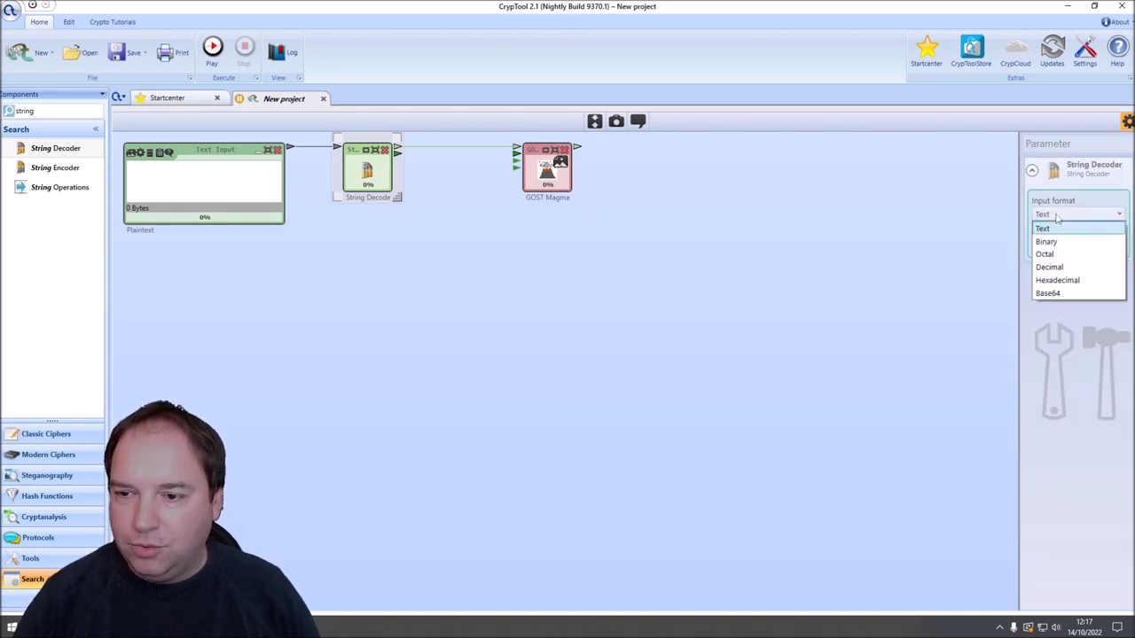
click(1072, 216)
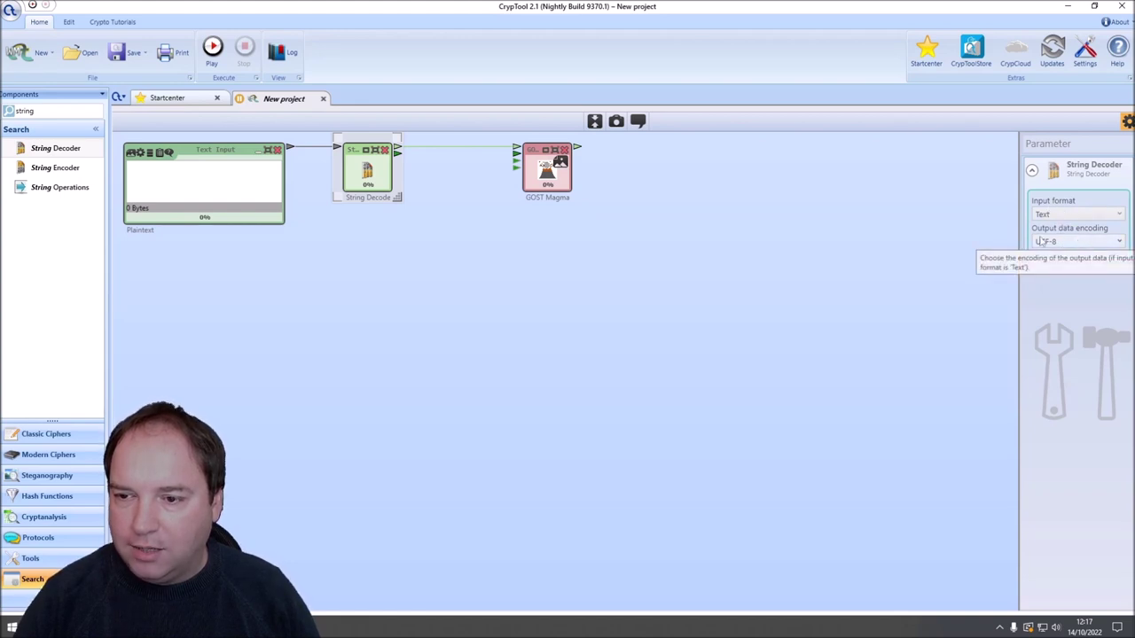
drag(373, 181, 392, 181)
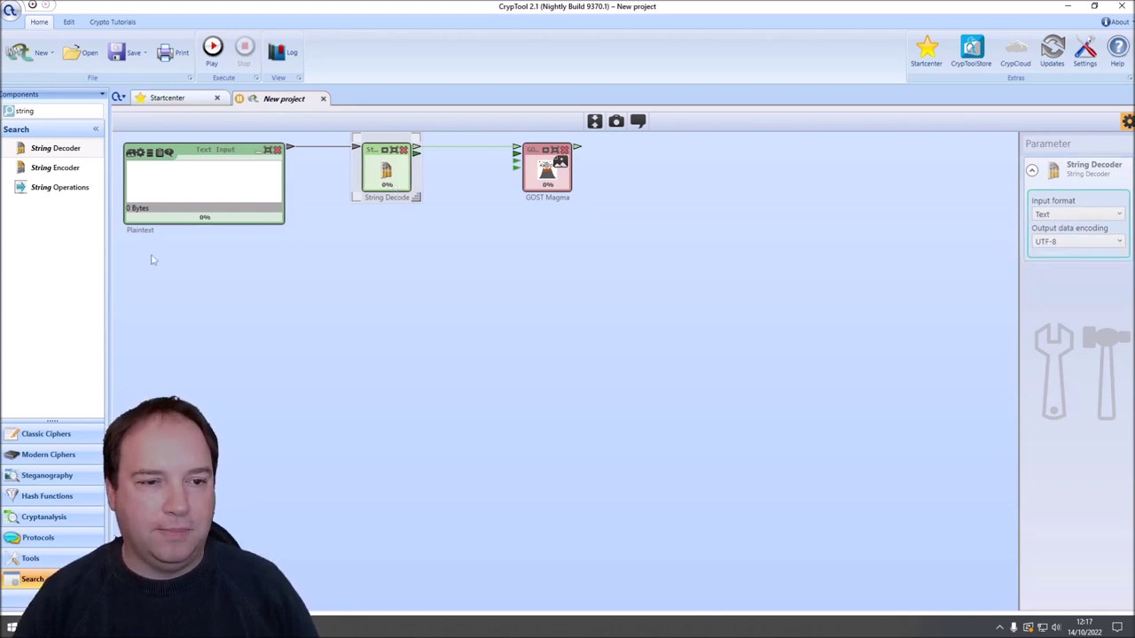
Step: Enter "Hello world, this is a test of GOST Magma" in the Plaintext component
click(201, 196)
text(Hello world, this is a test of Magma)
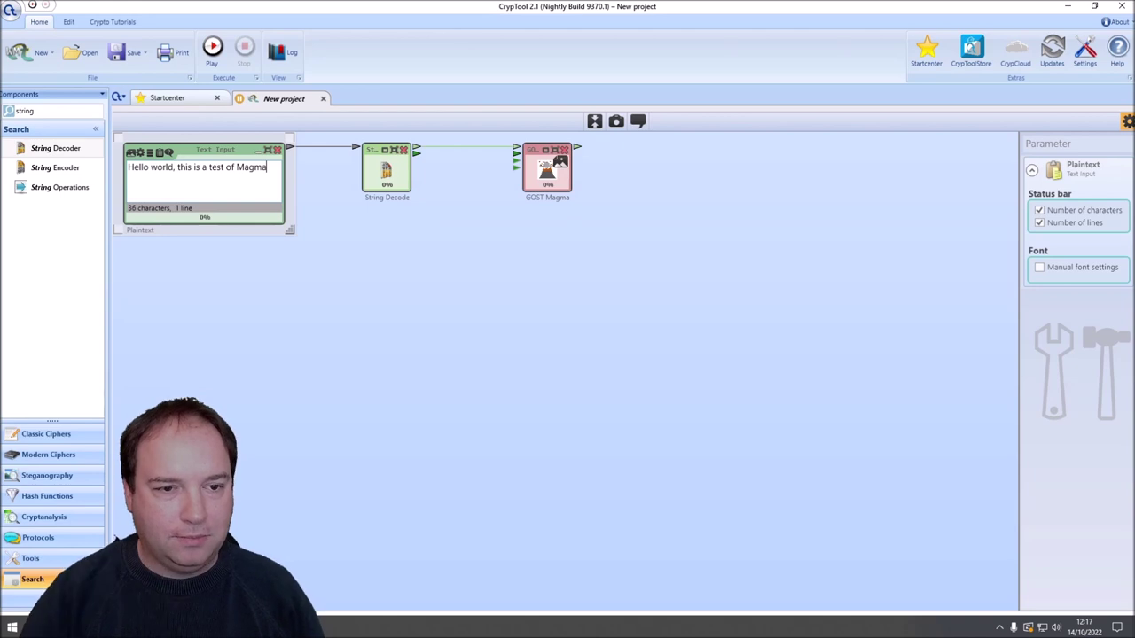
text(GOST)
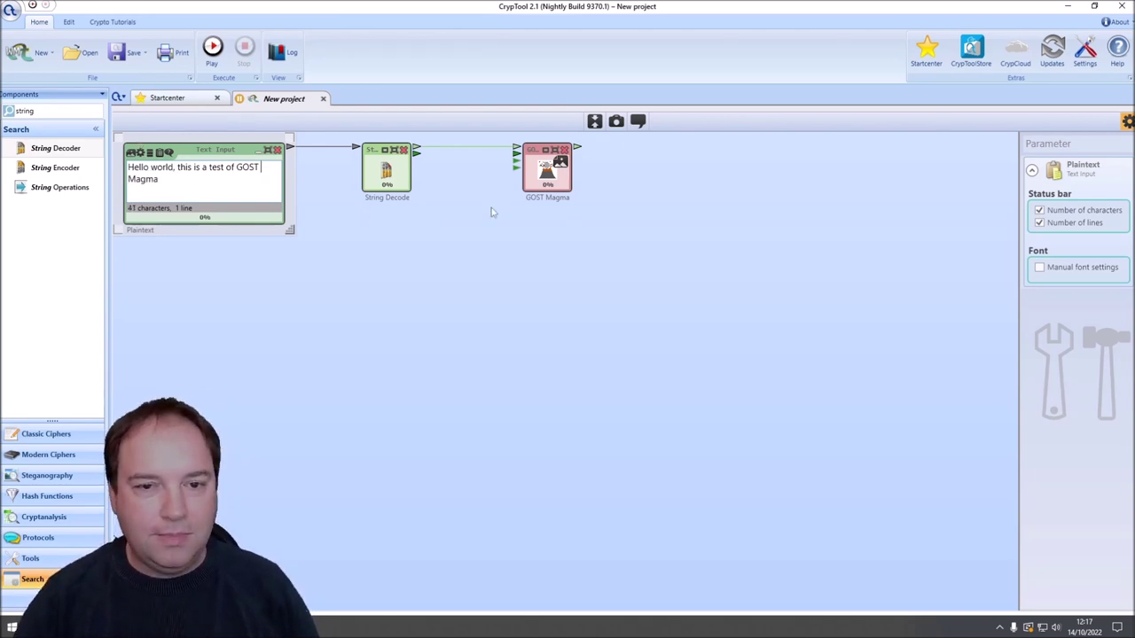
Step: Add a String Encoder after GOST Magma, connect the cipher's output to it, and set its presentation format to Hexadecimal
click(572, 155)
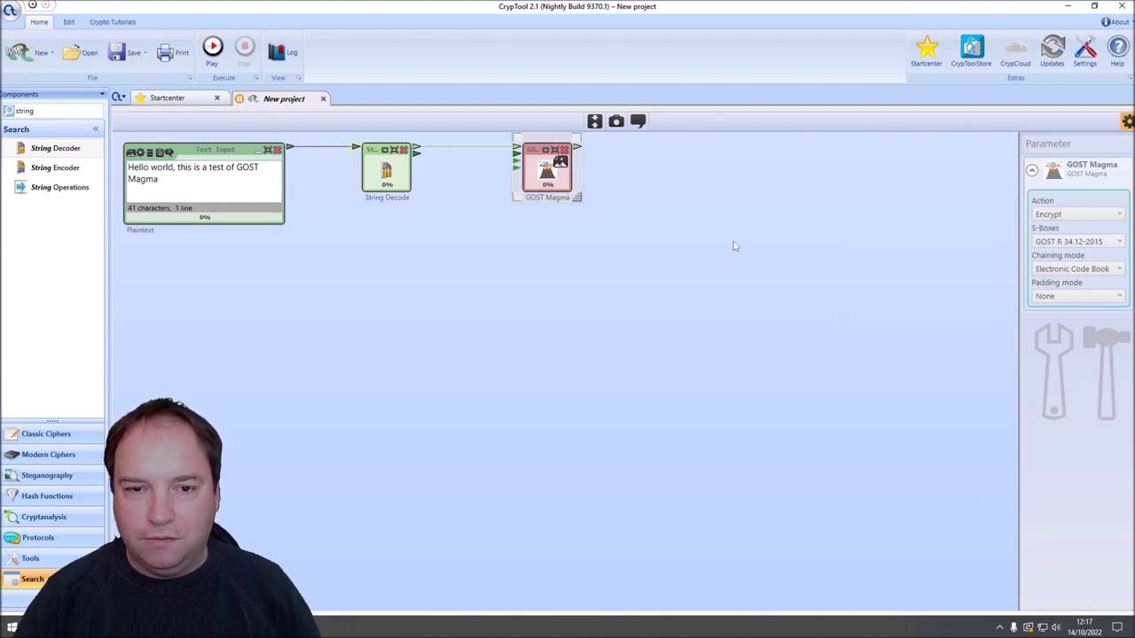
drag(55, 167, 715, 172)
drag(577, 147, 684, 153)
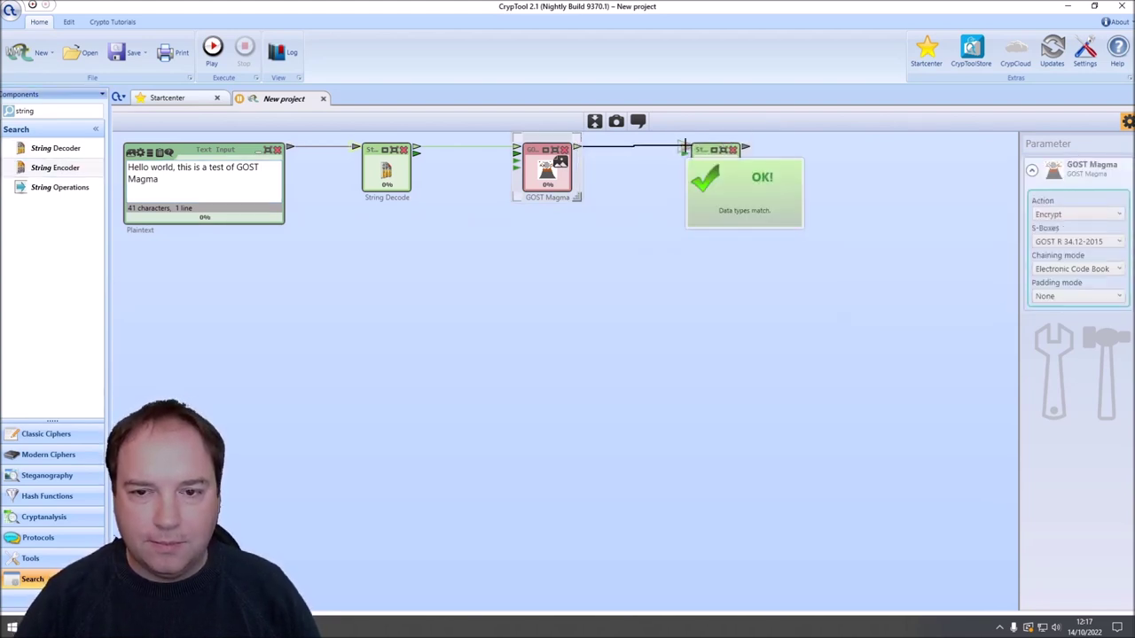
click(731, 175)
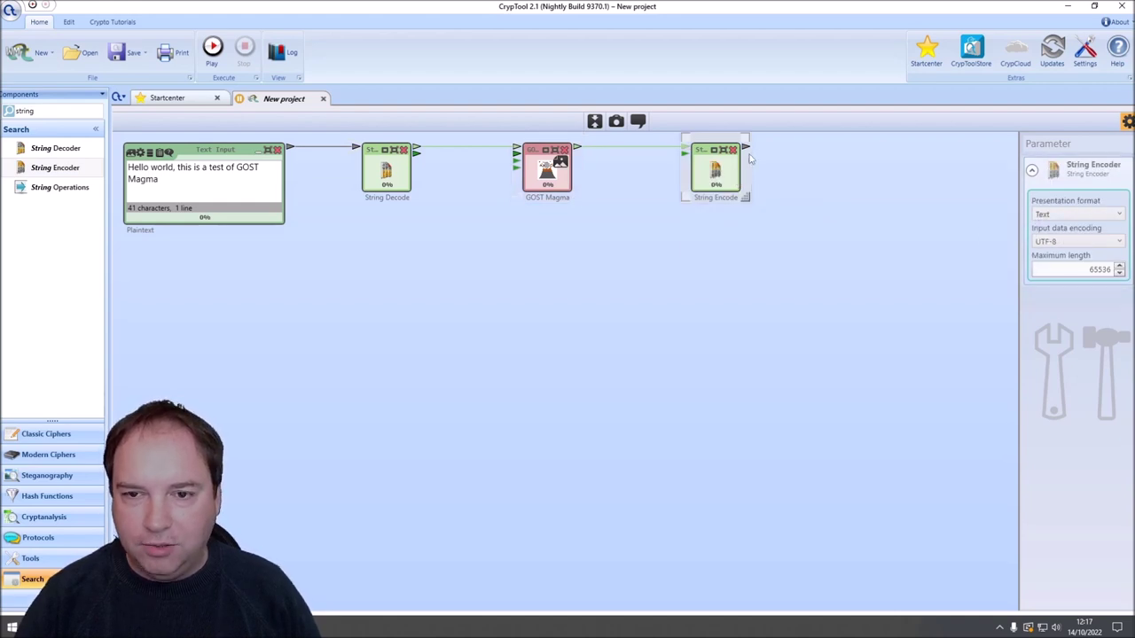
click(1053, 215)
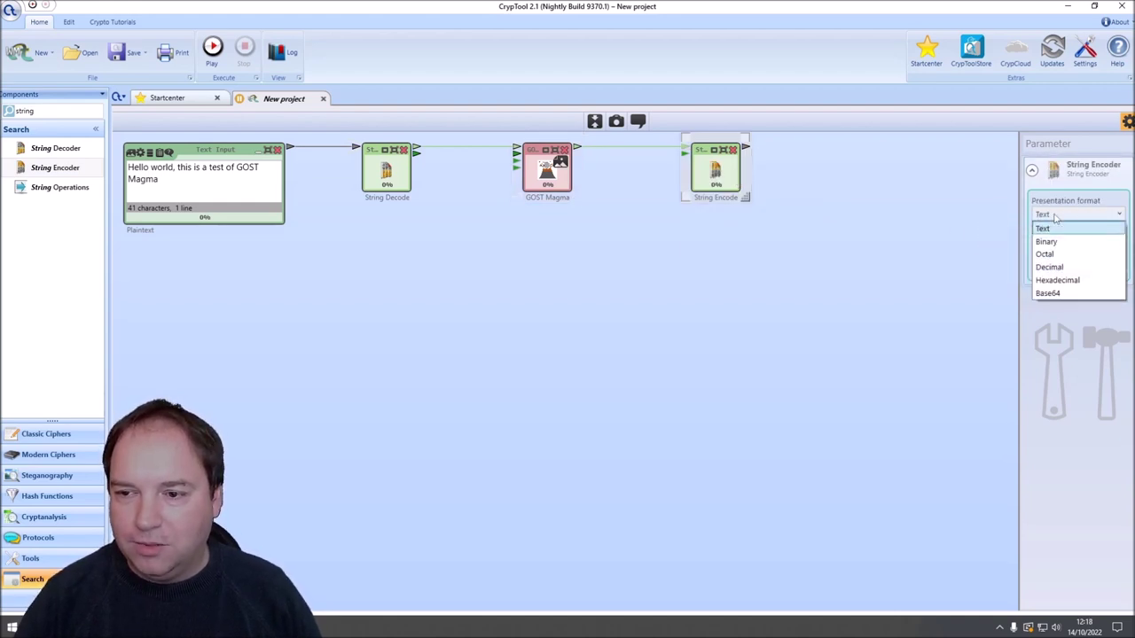
click(1064, 280)
Step: Attach a Text Output component to the String Encoder's output, enlarge it, and label it Ciphertext
drag(798, 149, 856, 170)
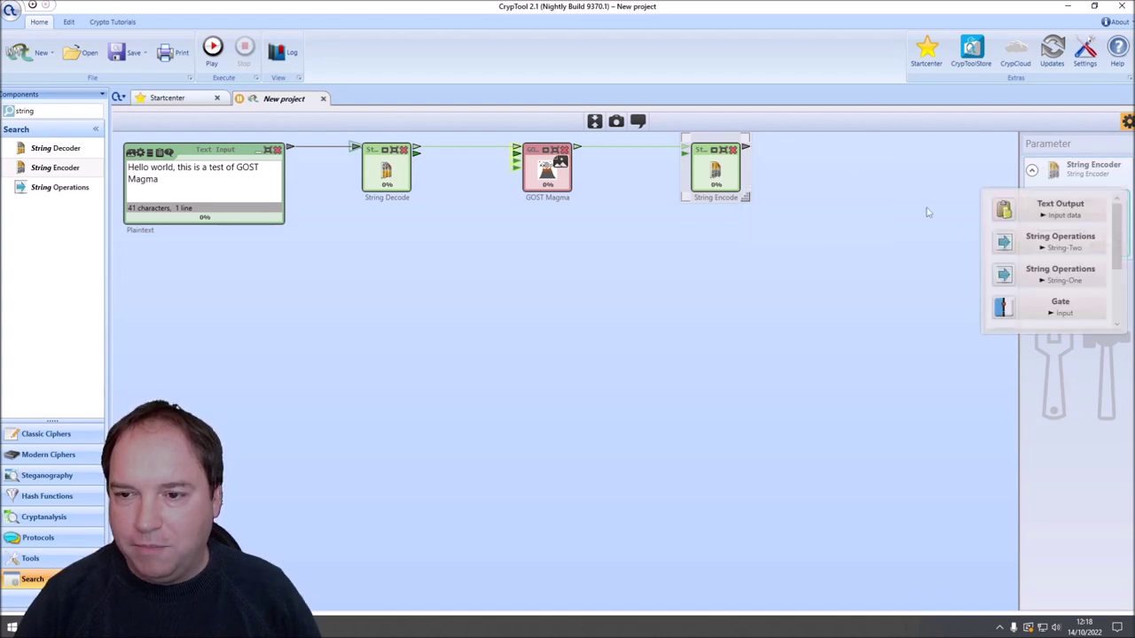
click(1050, 206)
drag(921, 182, 847, 153)
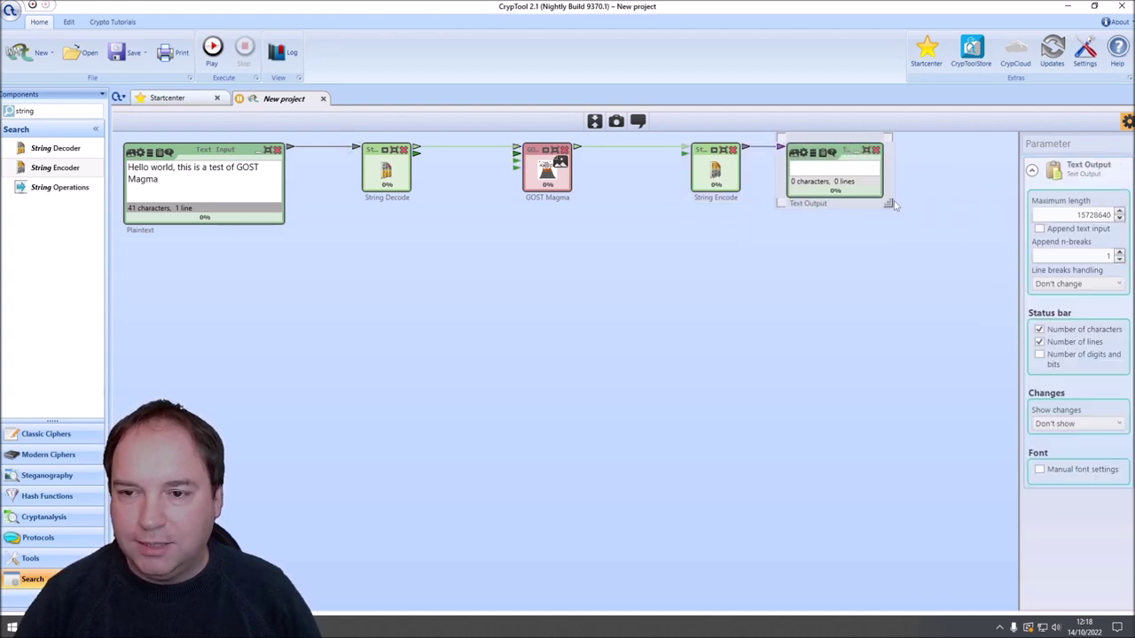
drag(898, 206, 986, 250)
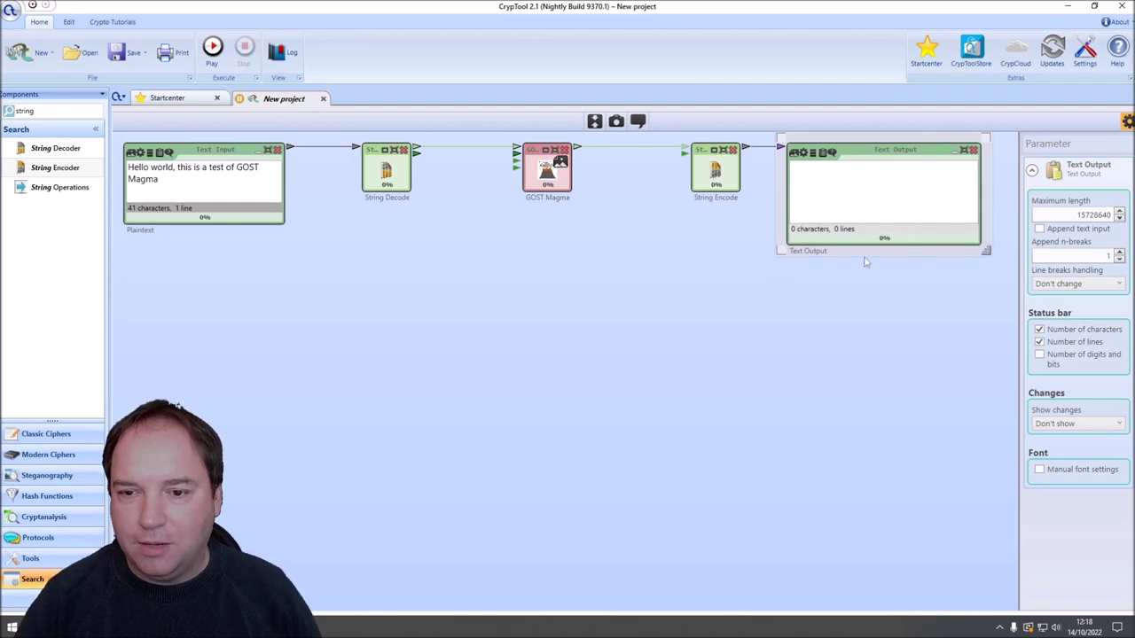
drag(833, 250, 779, 278)
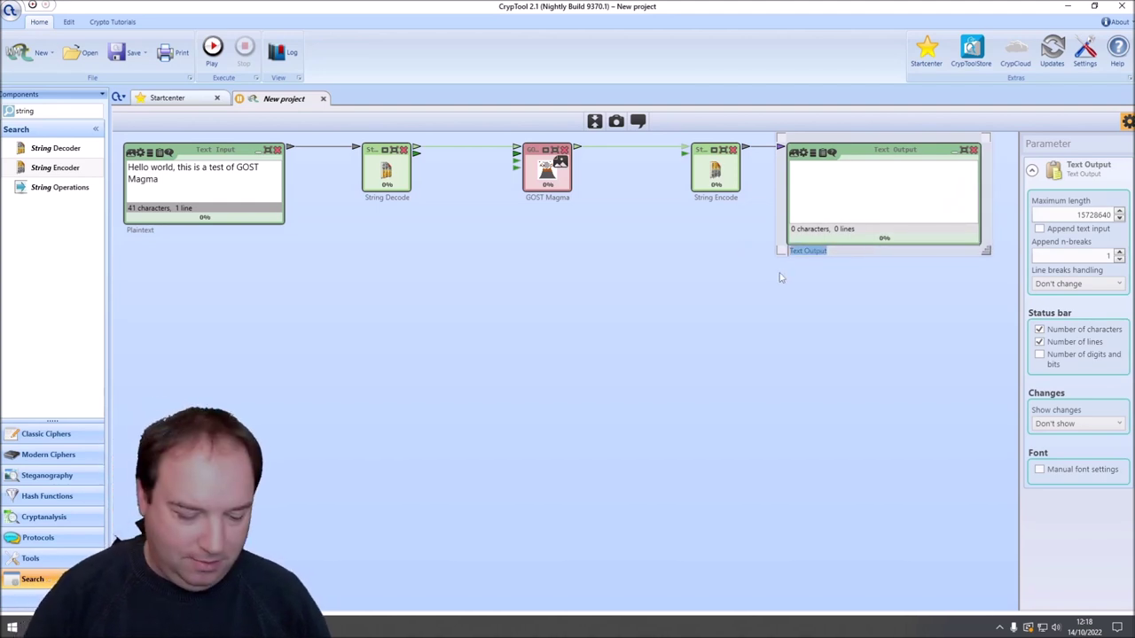
text(Ciphertext)
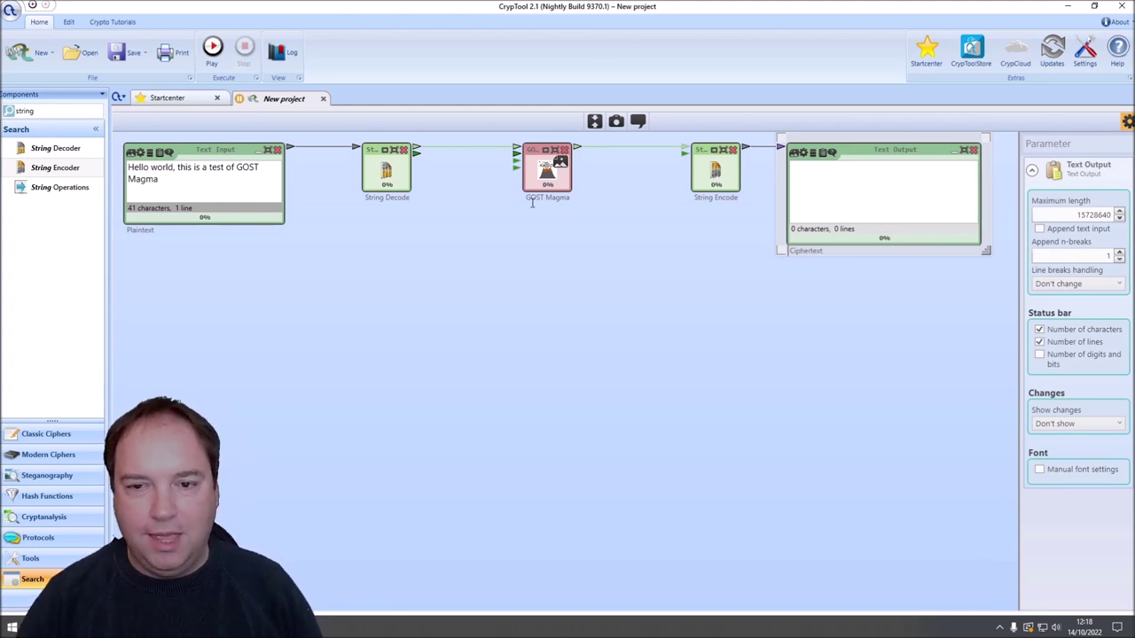
Step: Duplicate the Plaintext input with its String Decoder, place the copies directly below the originals, and label the copied input Key
drag(448, 251, 166, 133)
key(ctrl+v)
drag(246, 200, 181, 256)
drag(290, 329, 295, 315)
drag(188, 319, 79, 316)
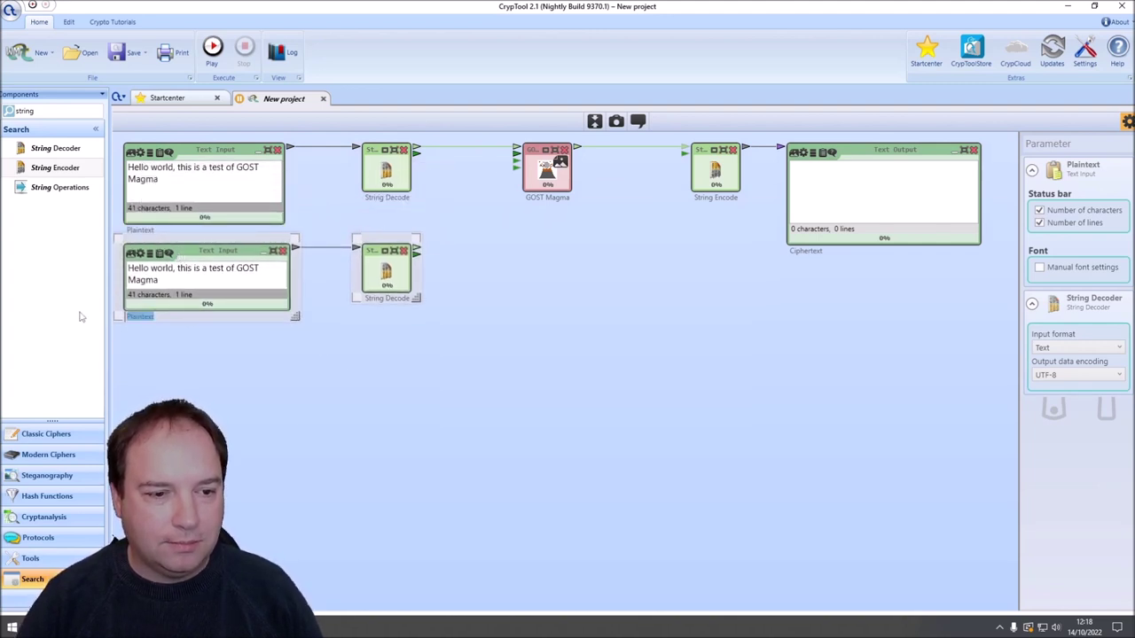
text(Key)
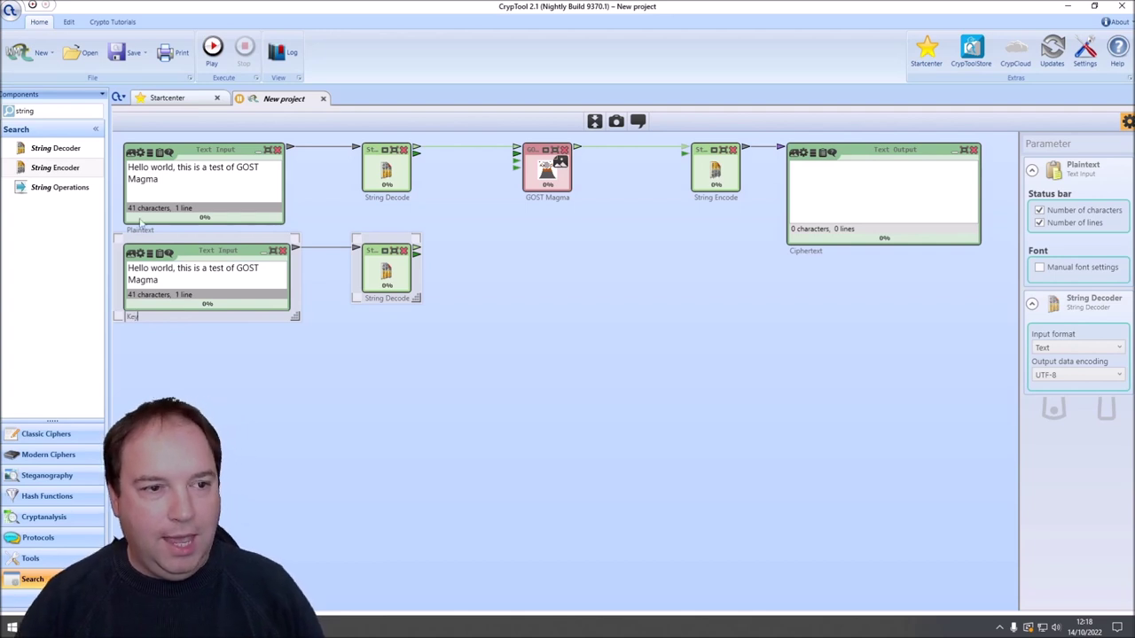
Step: Place another Text Output component in the free area below the String Encoder
click(60, 112)
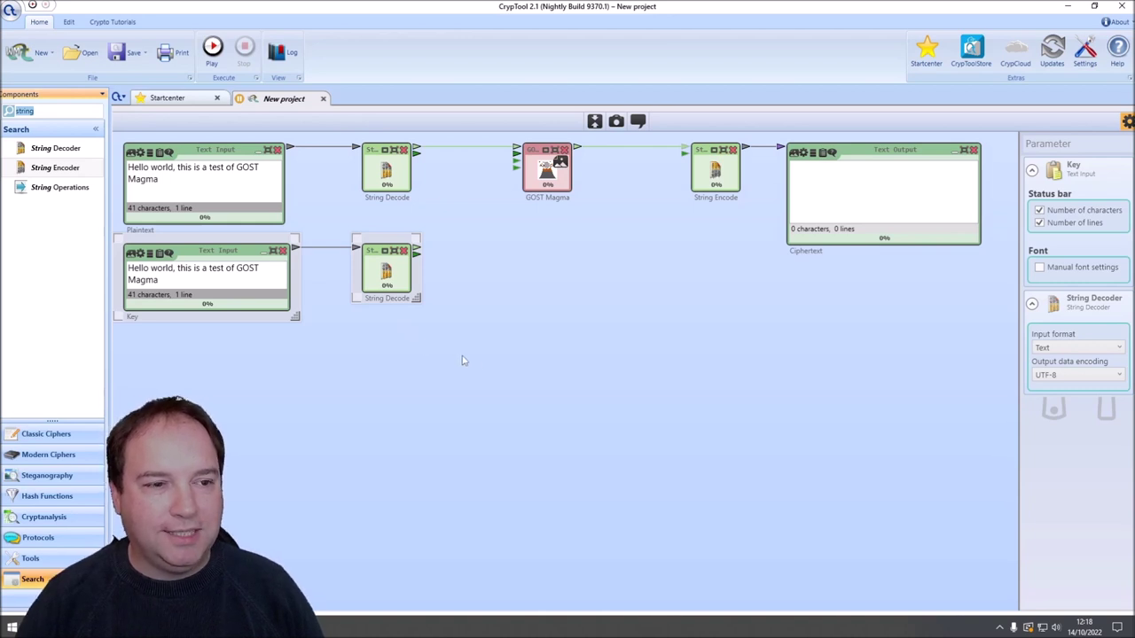
text(text)
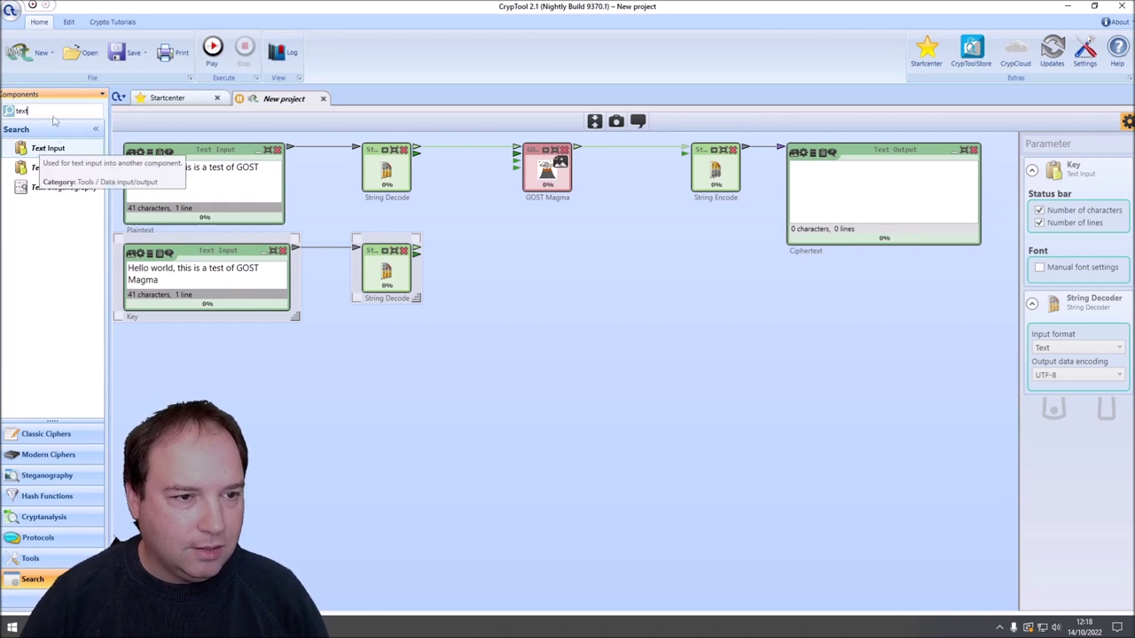
drag(55, 168, 82, 175)
drag(663, 282, 663, 283)
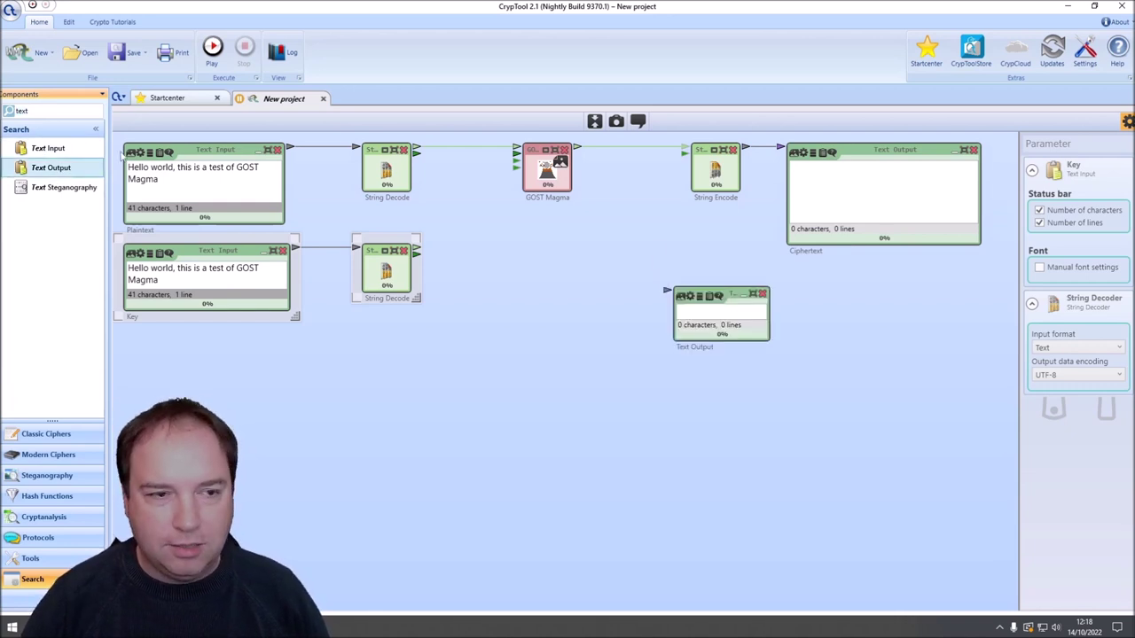
Step: Add a Random Number Generator below GOST Magma and connect its output to the unlabelled Text Output
click(63, 112)
text(rand)
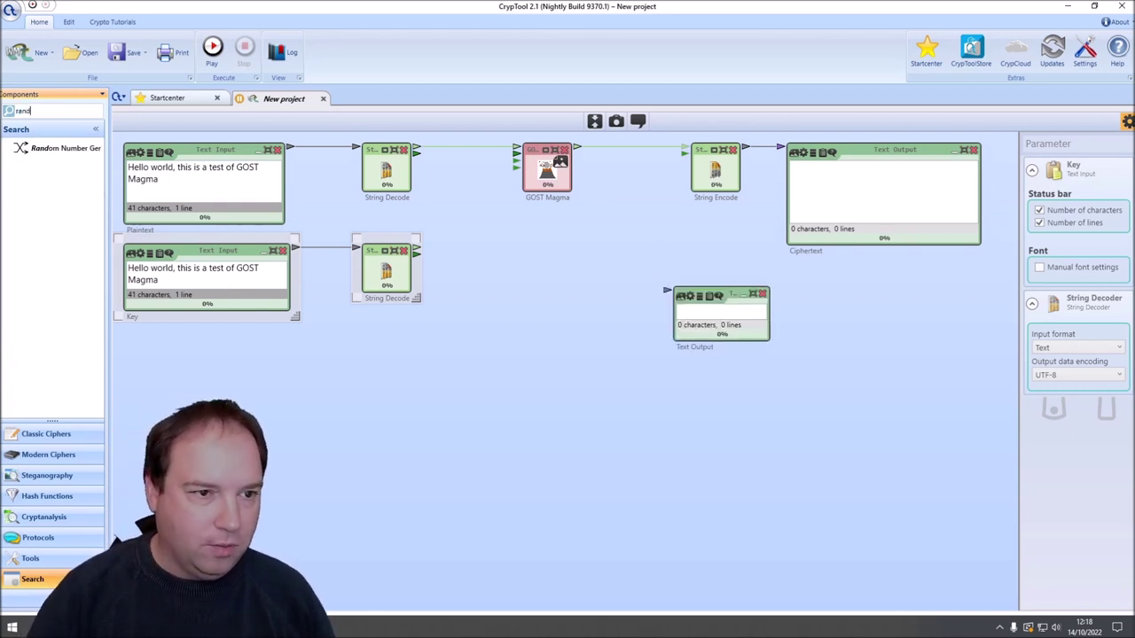
drag(55, 148, 471, 316)
drag(514, 355, 705, 301)
click(752, 337)
Step: Set the Random Number Generator's algorithm to RNGCryptoServiceProvider with an output length of 16 bytes
click(506, 303)
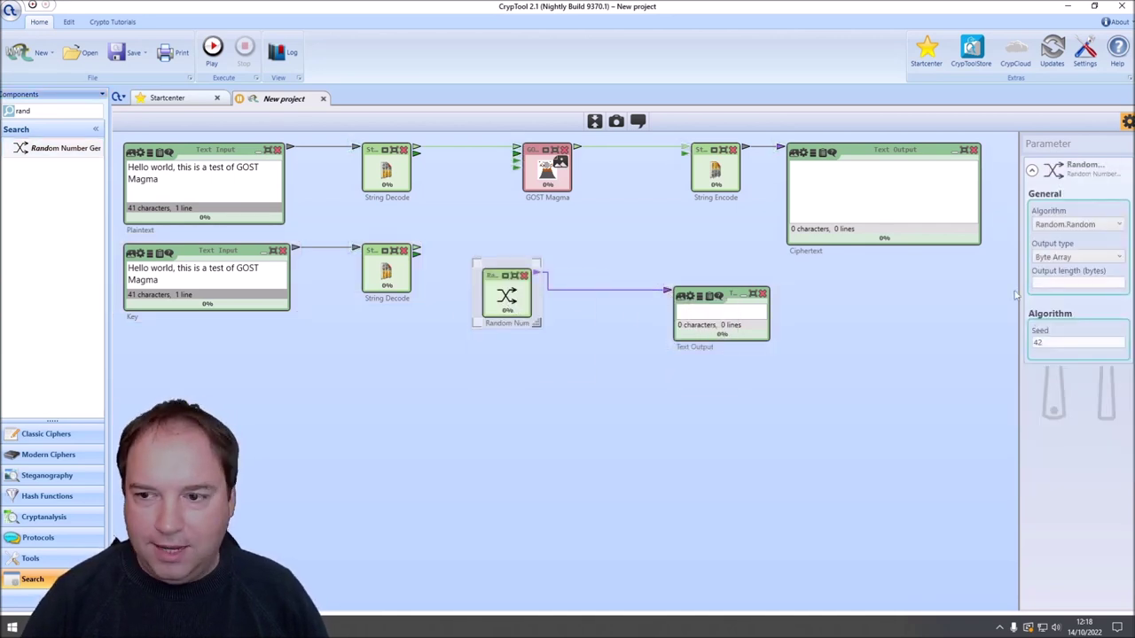
click(1064, 225)
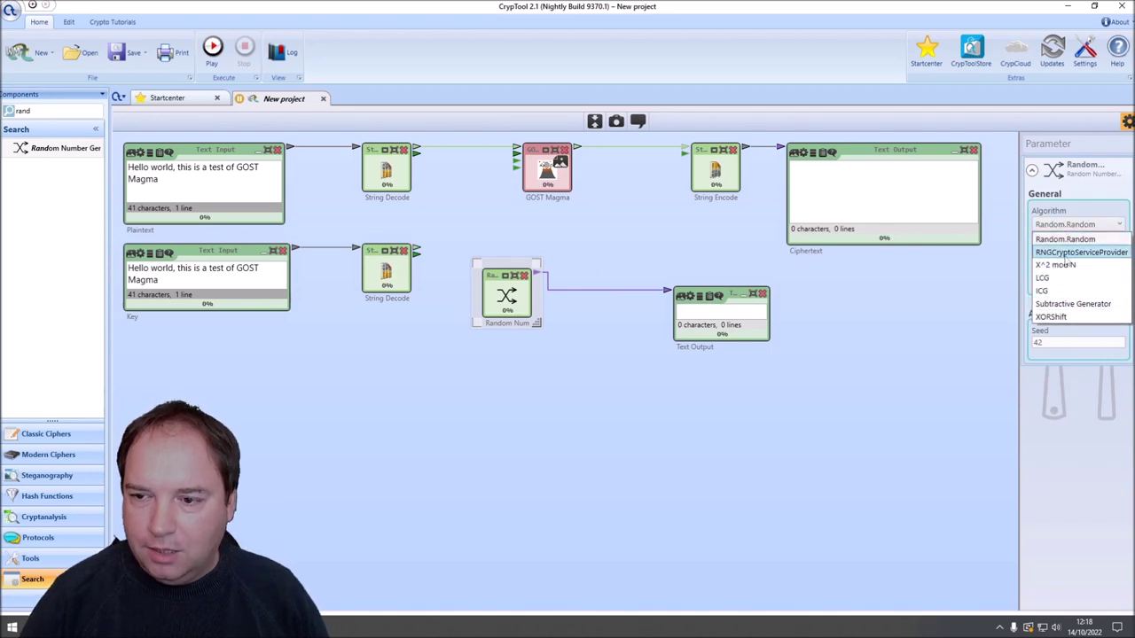
click(1066, 254)
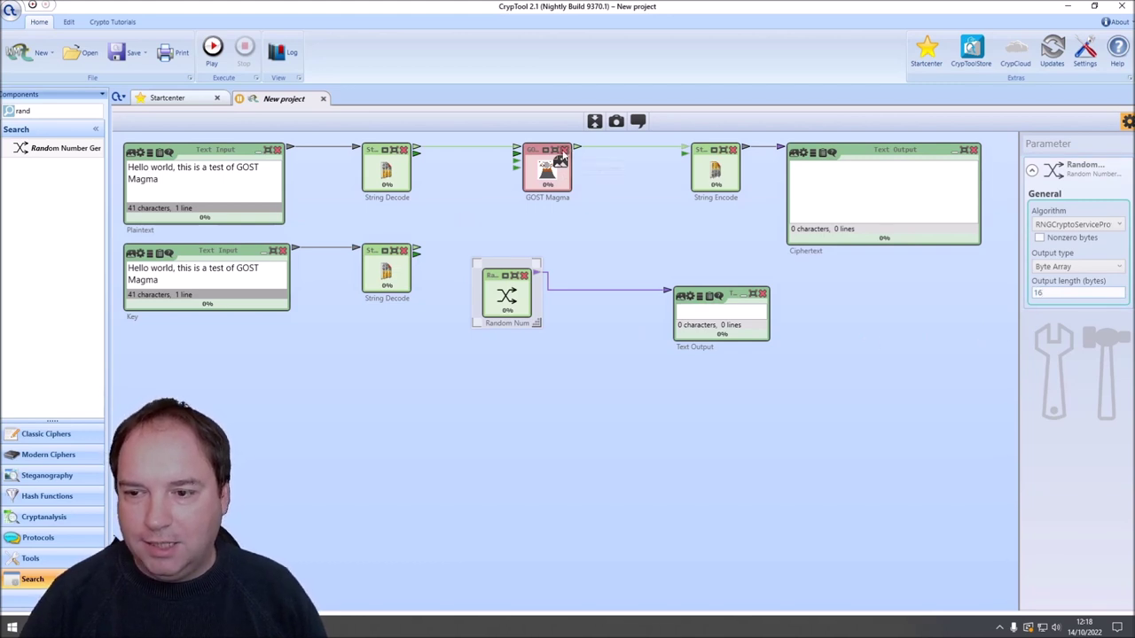
Step: Run the workspace and enlarge the Text Output that receives the random bytes
key(F5)
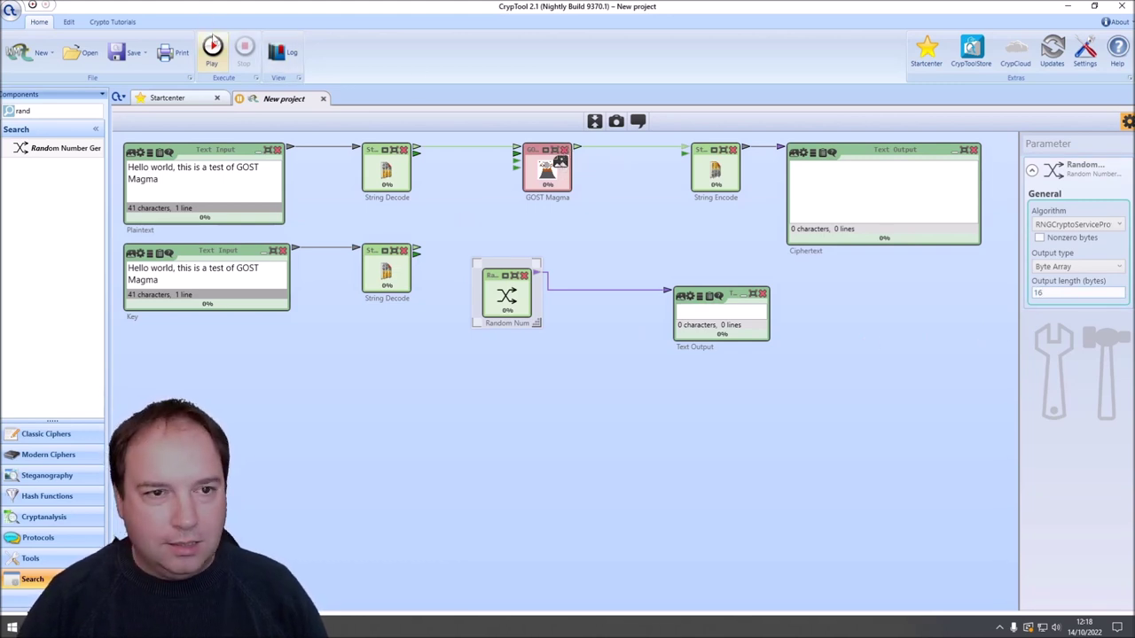
click(768, 349)
drag(771, 352, 960, 385)
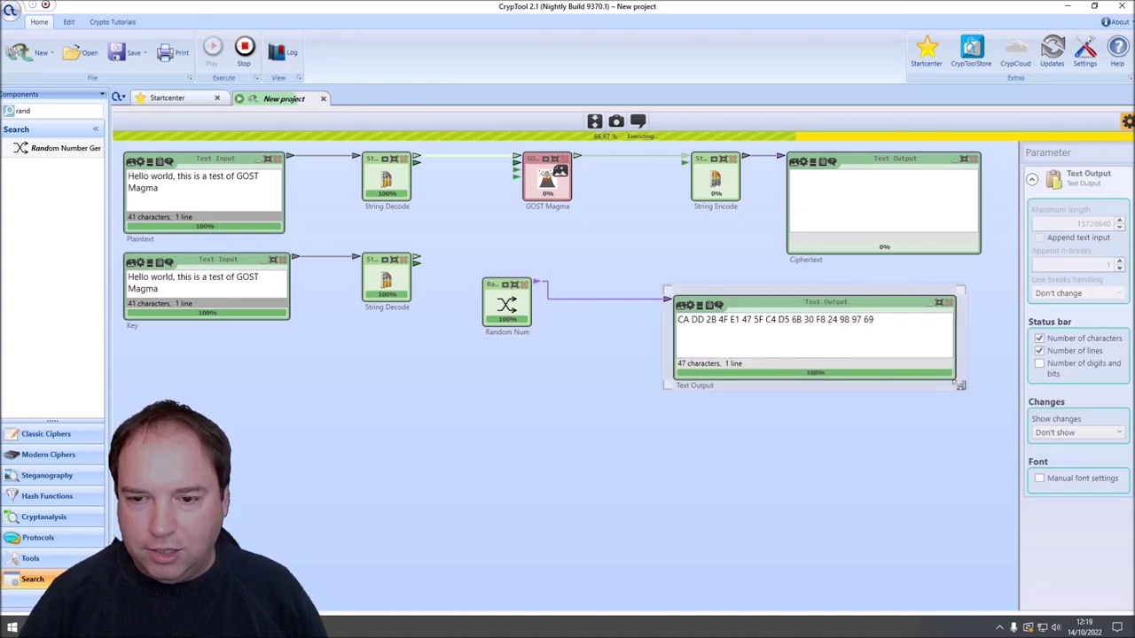
Step: Stop the execution and set the Random Number Generator's output length to 32 bytes
click(506, 301)
click(244, 49)
text(32)
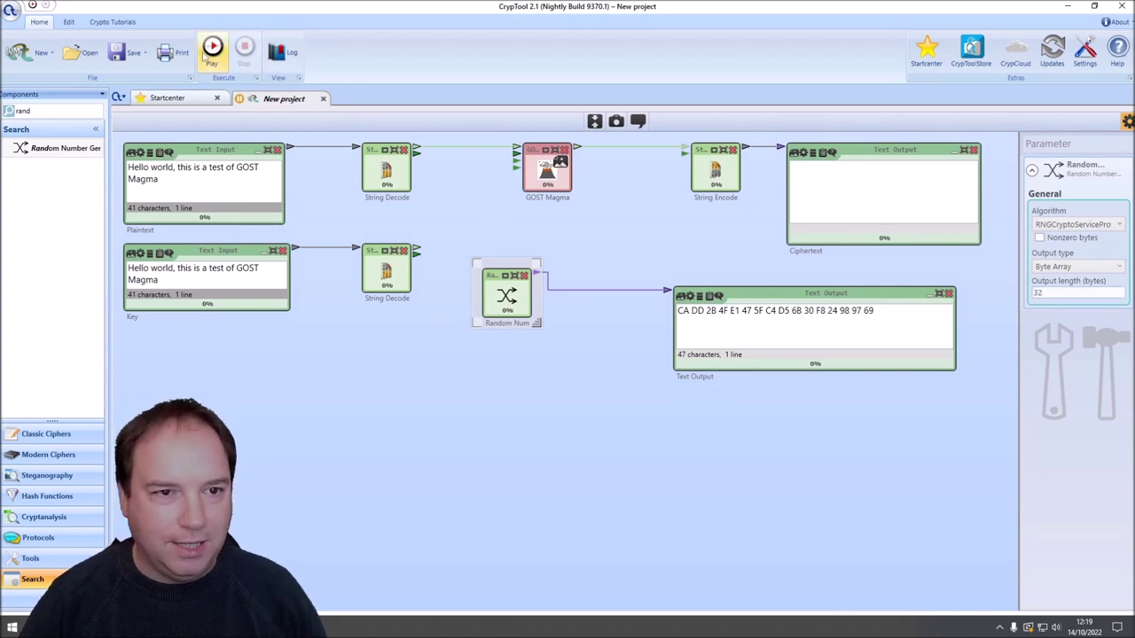
Step: Run the workspace again and copy all the random bytes from the generator's Text Output
click(211, 50)
click(857, 337)
key(ctrl+c)
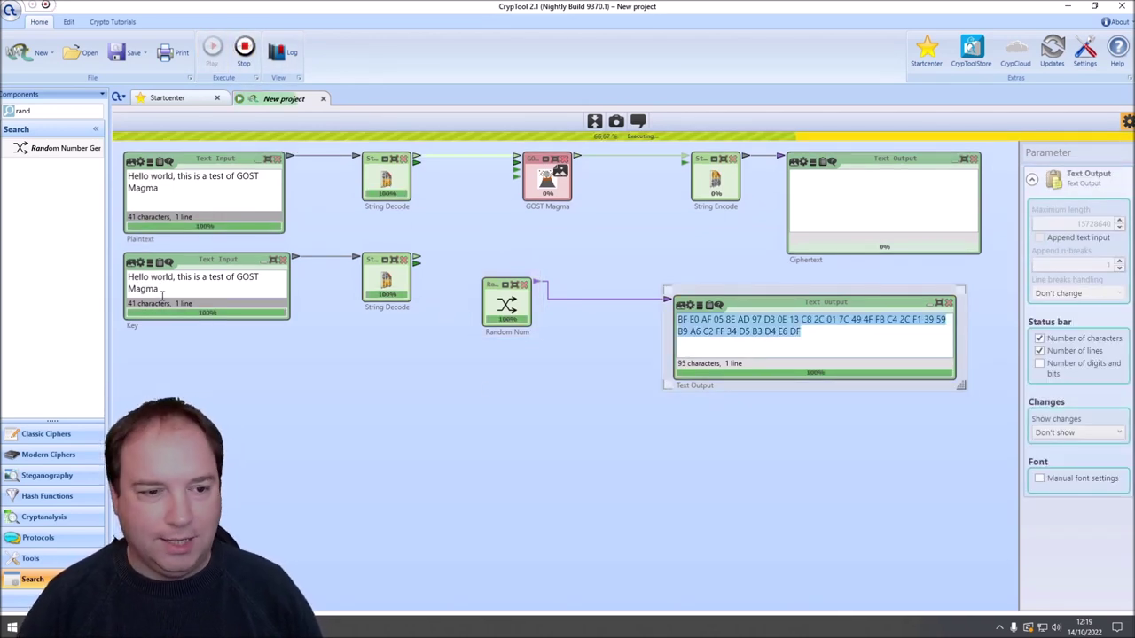
Step: Replace the Key Text Input's contents with the copied random bytes and enlarge the component to show them all
click(162, 293)
key(ctrl+a)
key(ctrl+v)
drag(294, 328, 325, 344)
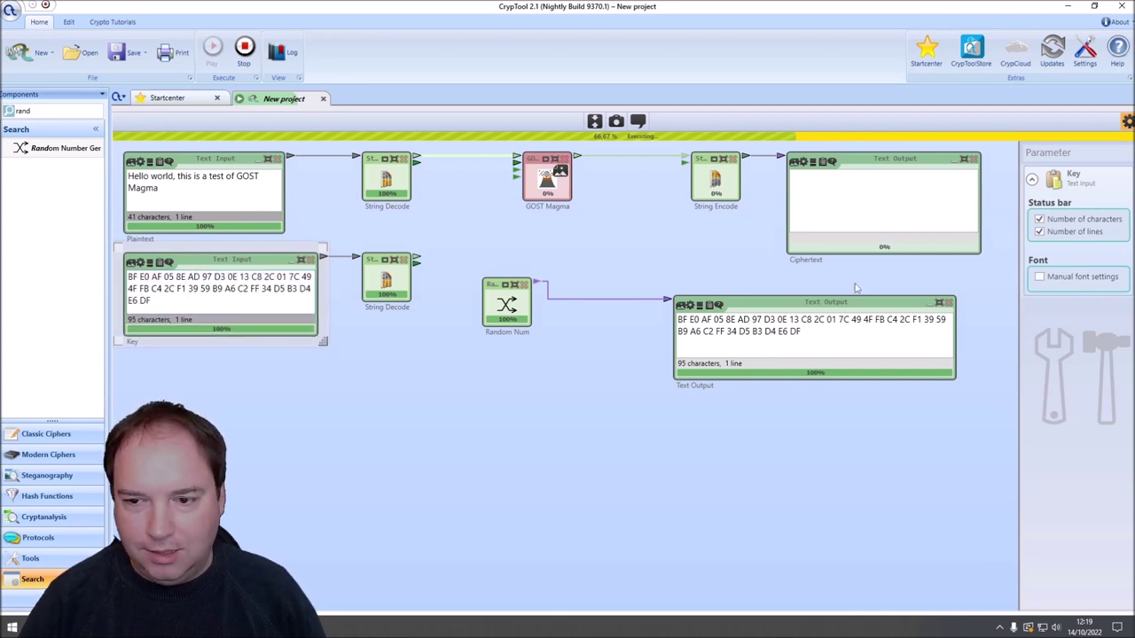
Step: Stop the execution and delete the Random Number Generator together with its Text Output
click(244, 49)
drag(487, 242, 751, 355)
key(Delete)
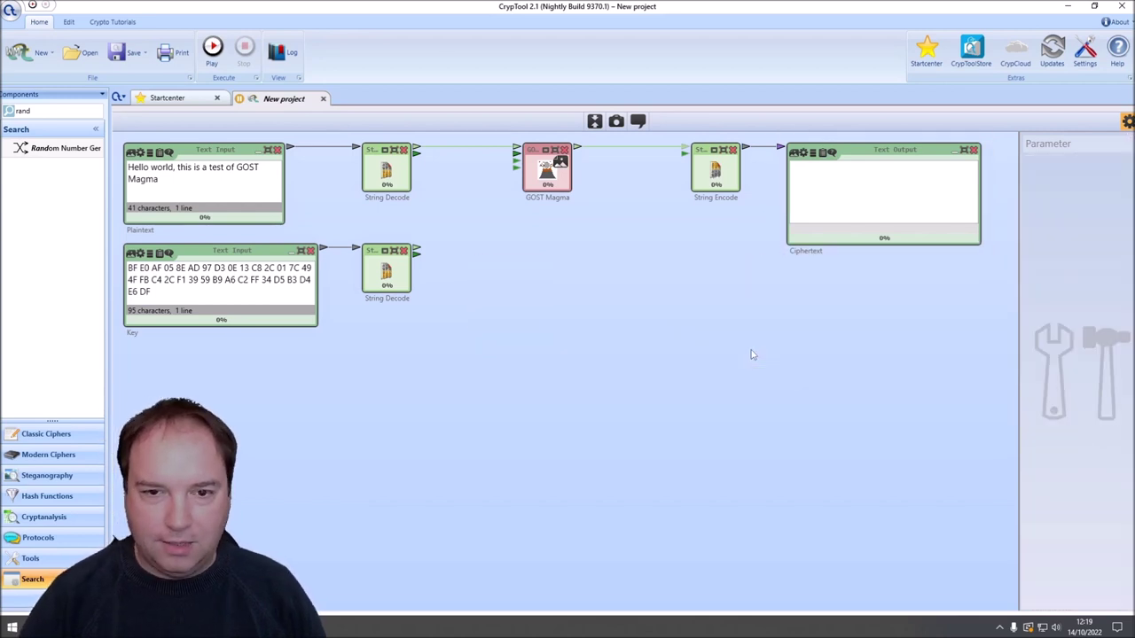
Step: Set GOST Magma to Cipher Block Chaining with PKCS7 padding, and connect the key's String Decoder to its key input
click(543, 173)
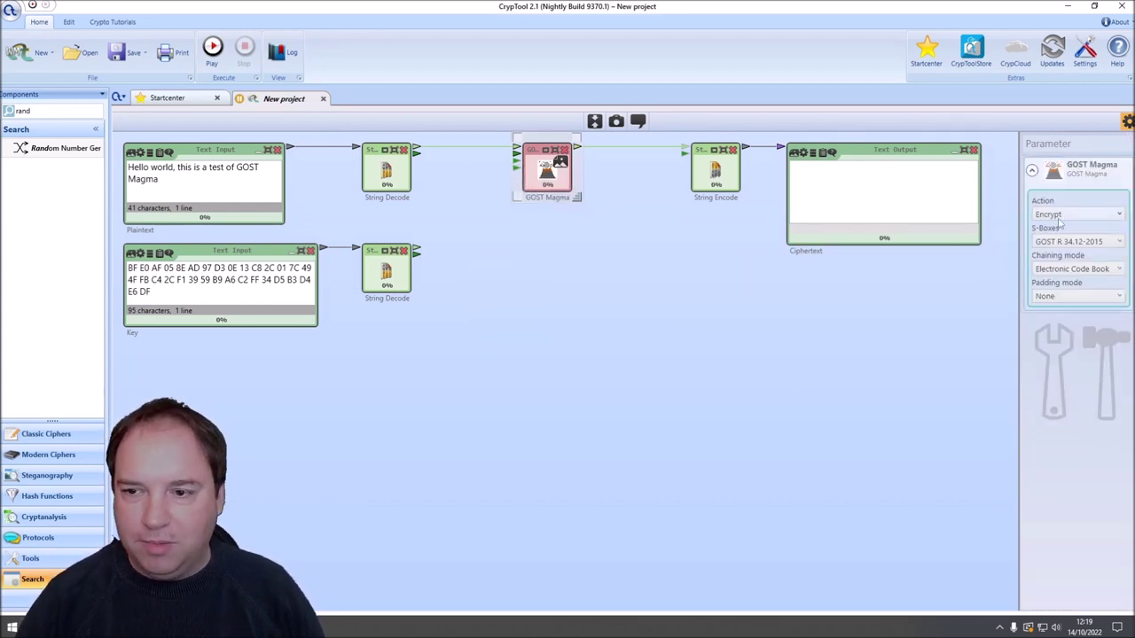
click(1061, 268)
click(1057, 297)
click(1059, 297)
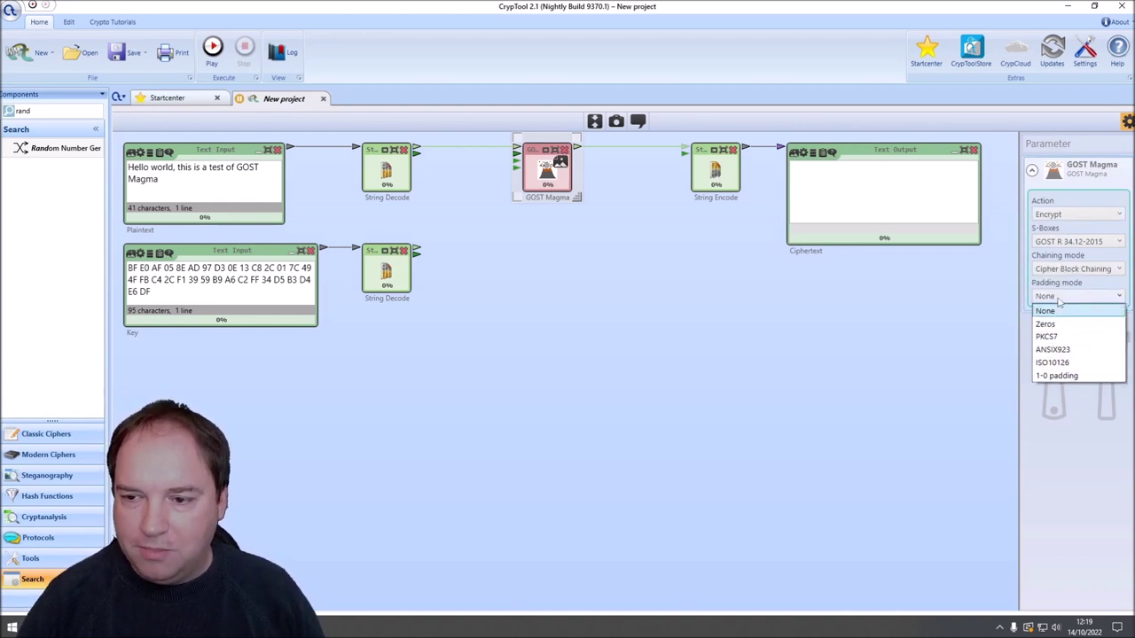
click(1052, 336)
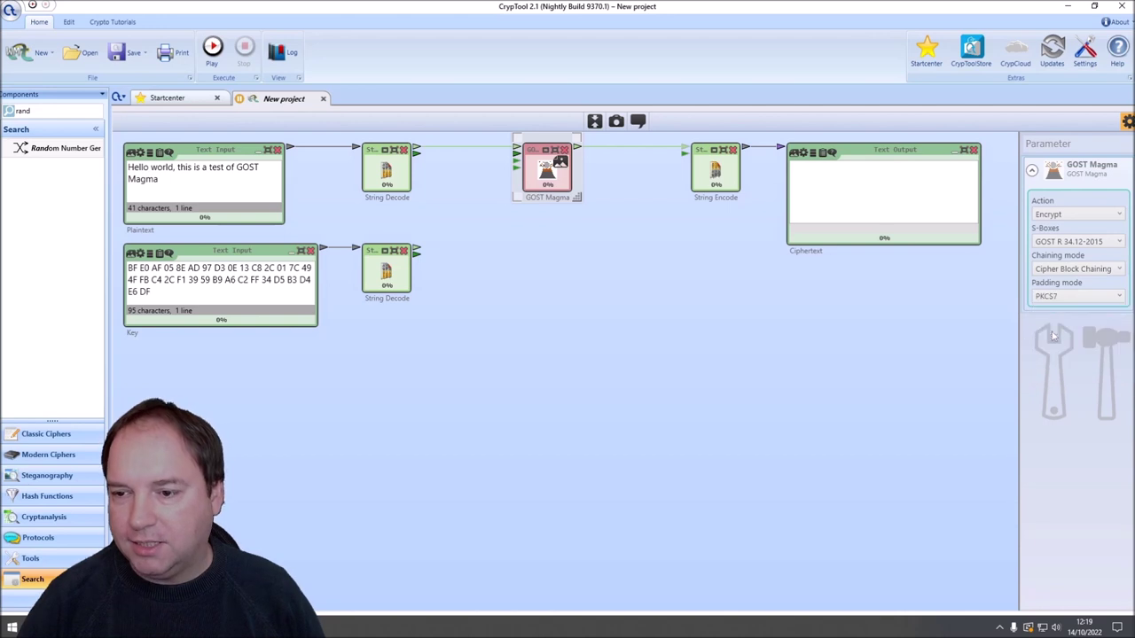
click(607, 279)
drag(416, 253, 516, 153)
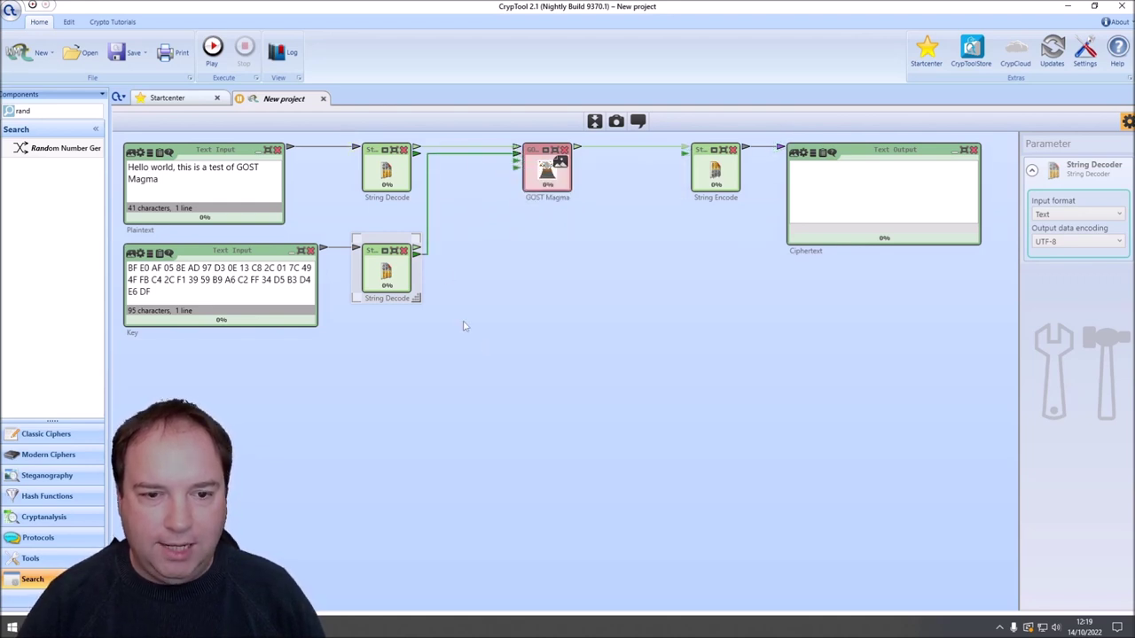
mouse_move(515, 164)
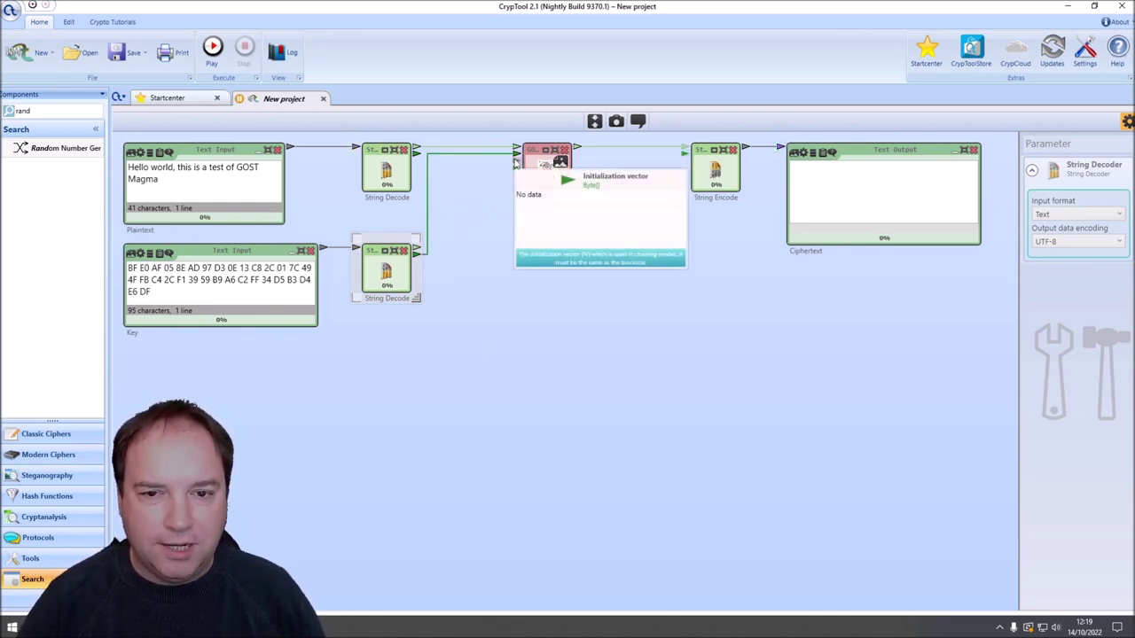
click(199, 331)
key(Return)
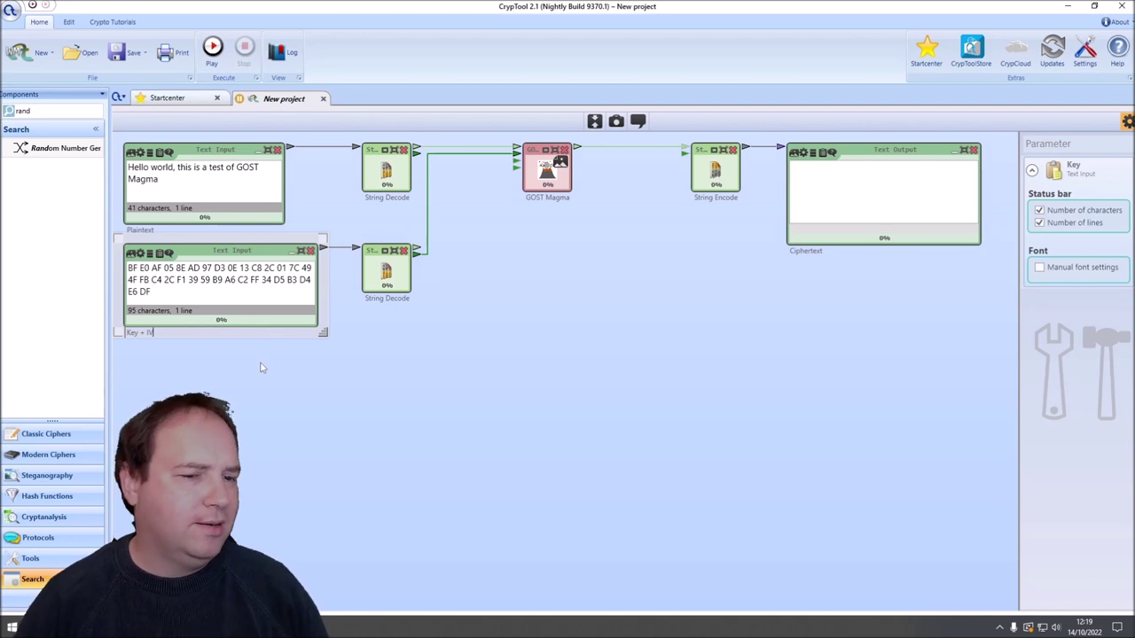
drag(458, 370, 260, 298)
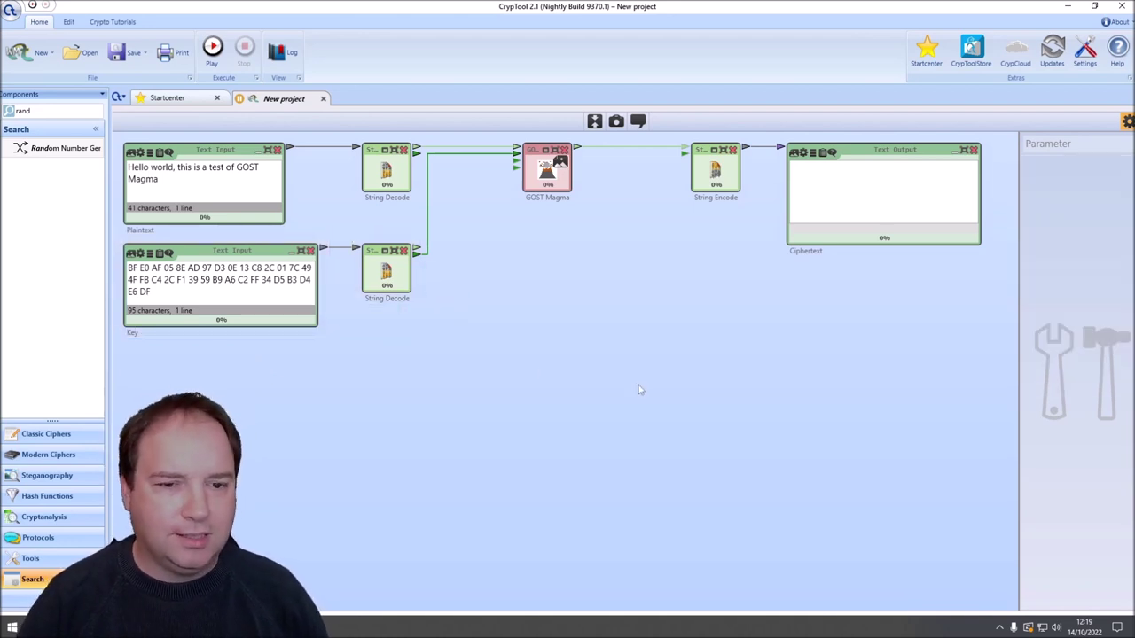
Step: Add a Random Number Generator and a Text Output labelled IV below the cipher, and connect the generator to it
drag(62, 148, 485, 287)
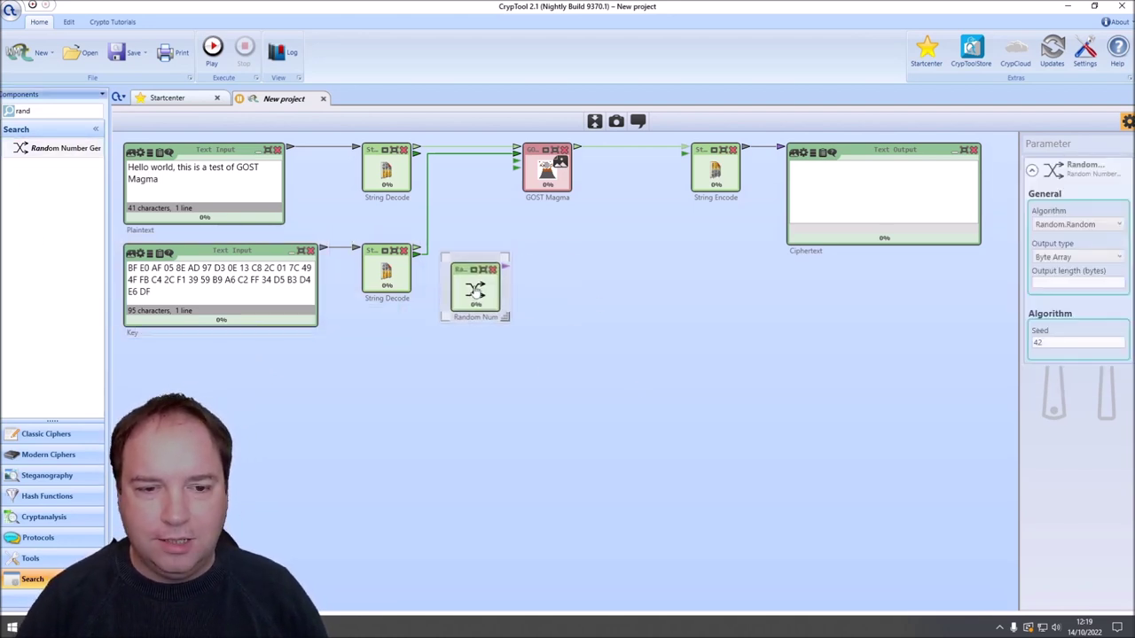
click(848, 173)
drag(892, 183, 676, 284)
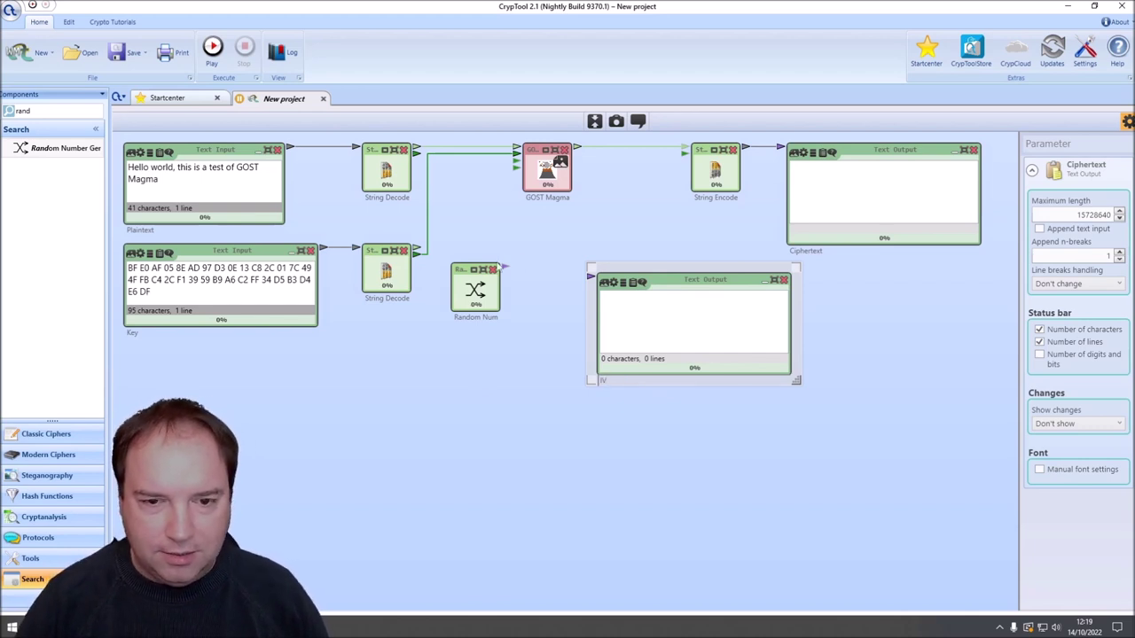
drag(504, 266, 590, 275)
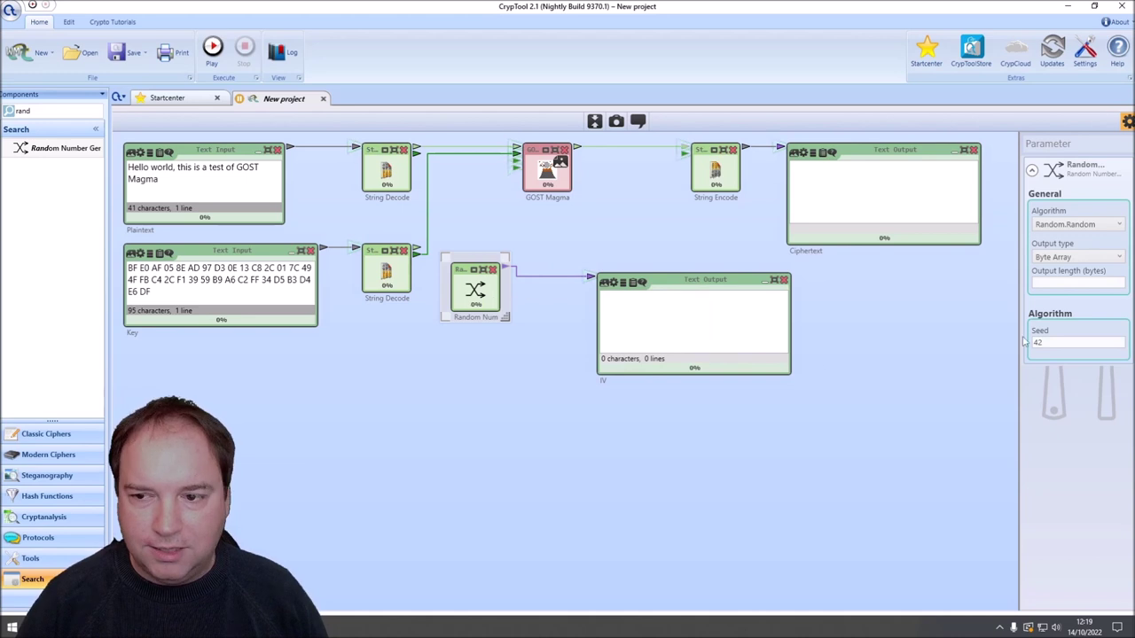
Step: Set the Random Number Generator's algorithm to RNGCryptoServiceProvider with an output length of 8 bytes
click(1065, 225)
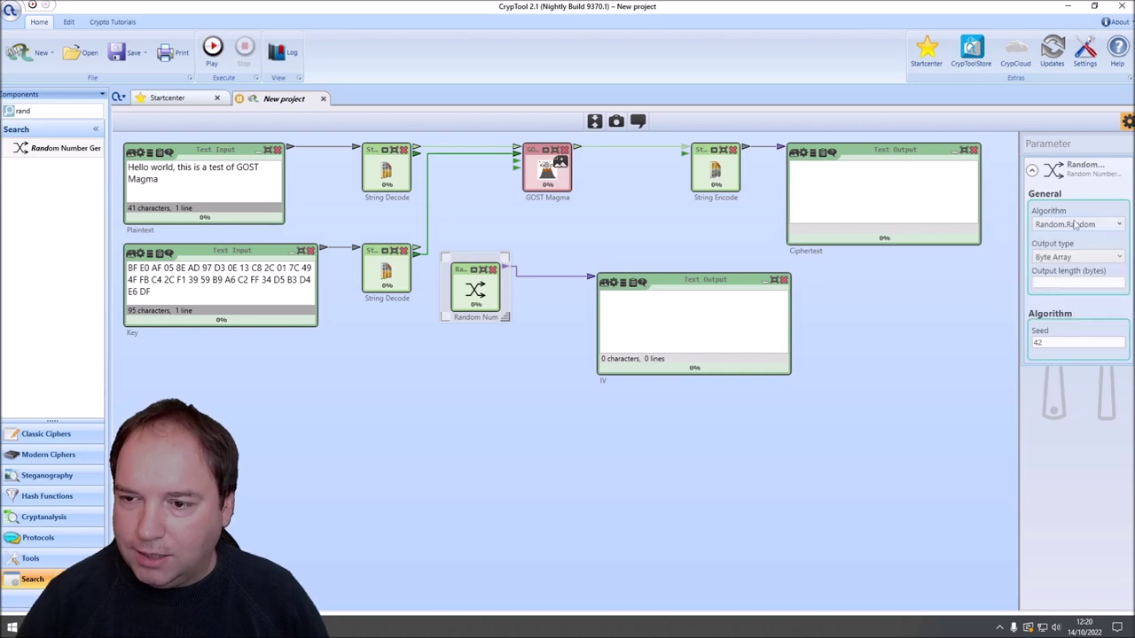
click(1068, 252)
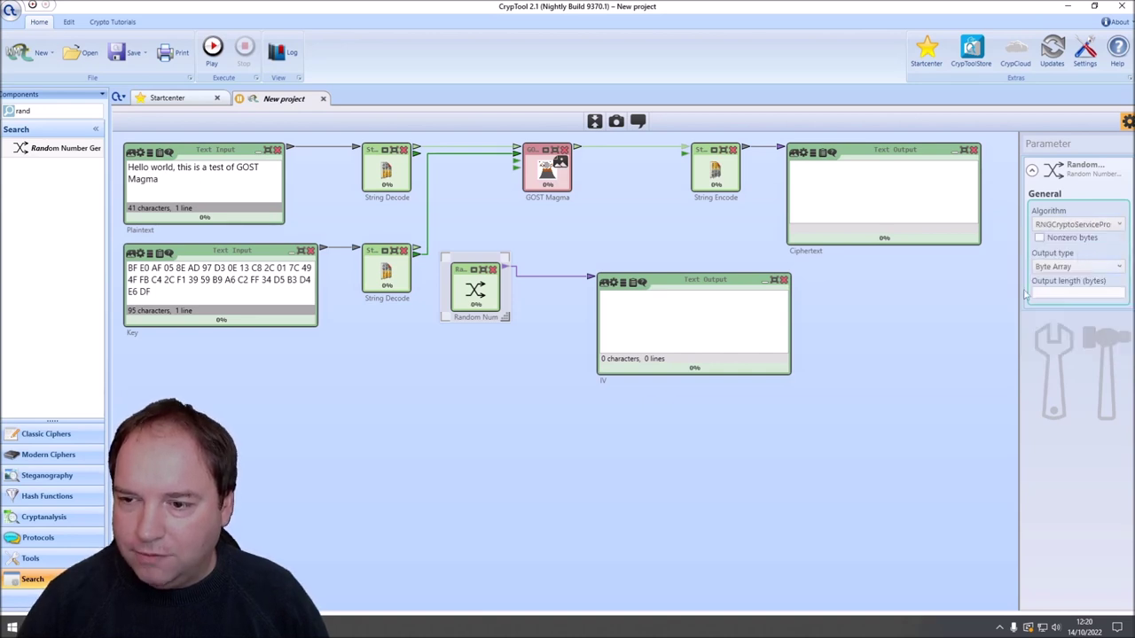
text(8)
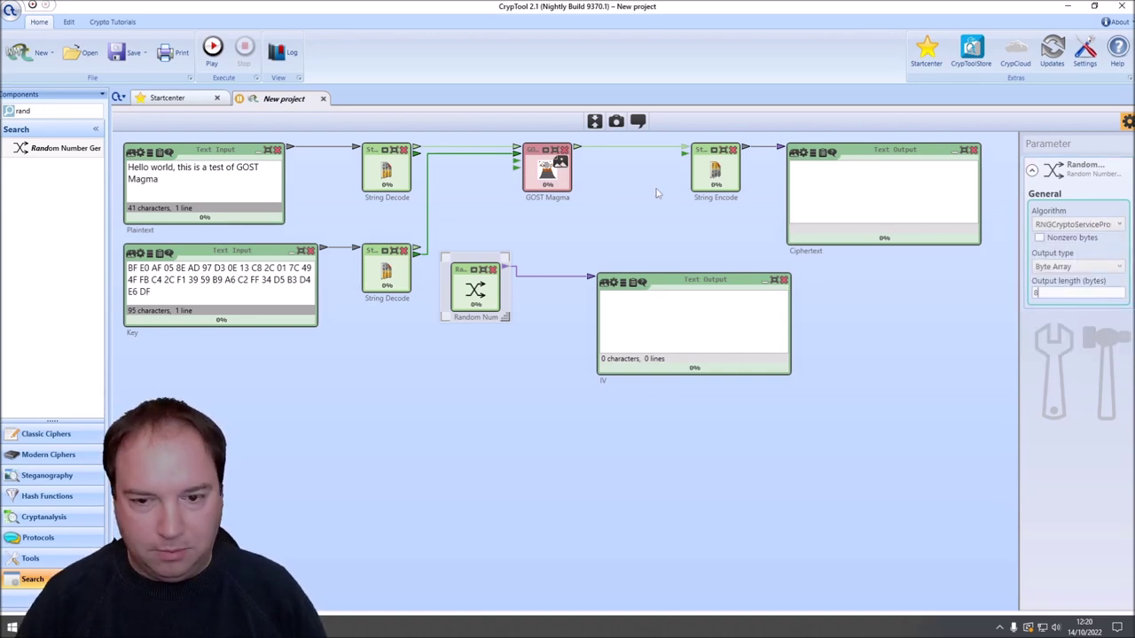
Step: Run the workspace, copy the random bytes from the IV Text Output, and stop the execution
click(213, 49)
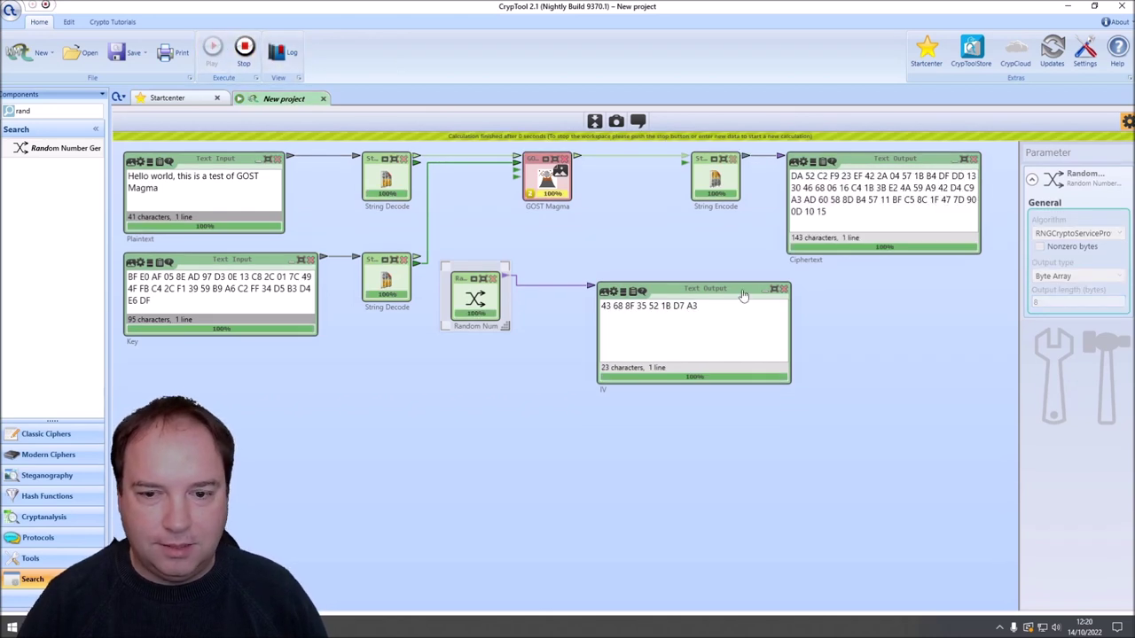
drag(742, 305, 448, 301)
click(244, 49)
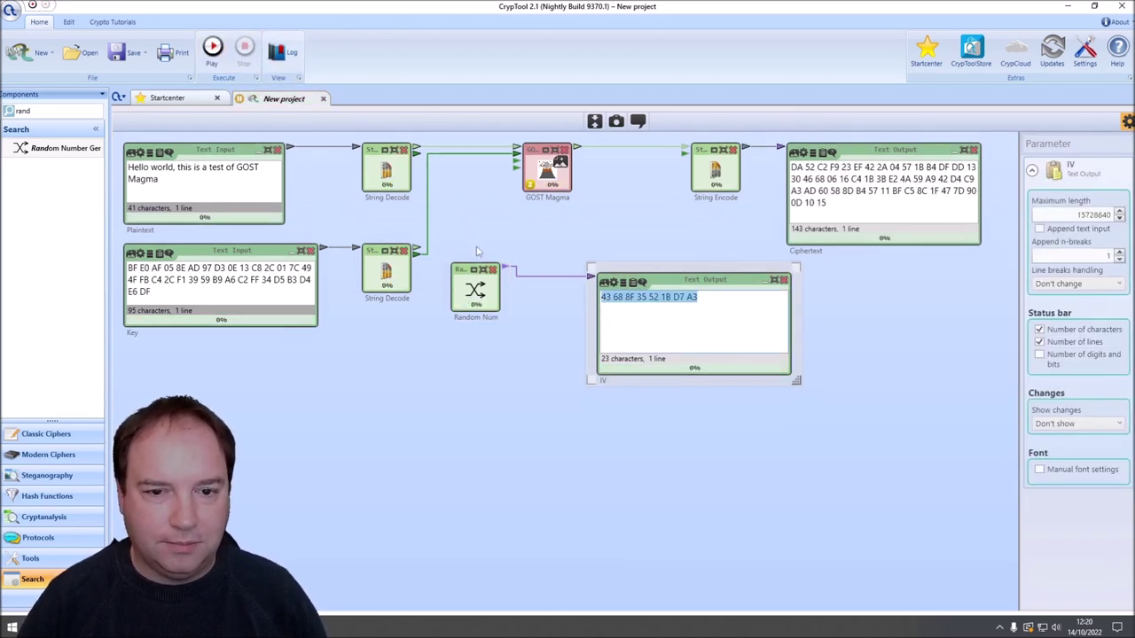
Step: Delete the Random Number Generator and the IV Text Output from the workspace
click(475, 299)
key(Delete)
click(783, 280)
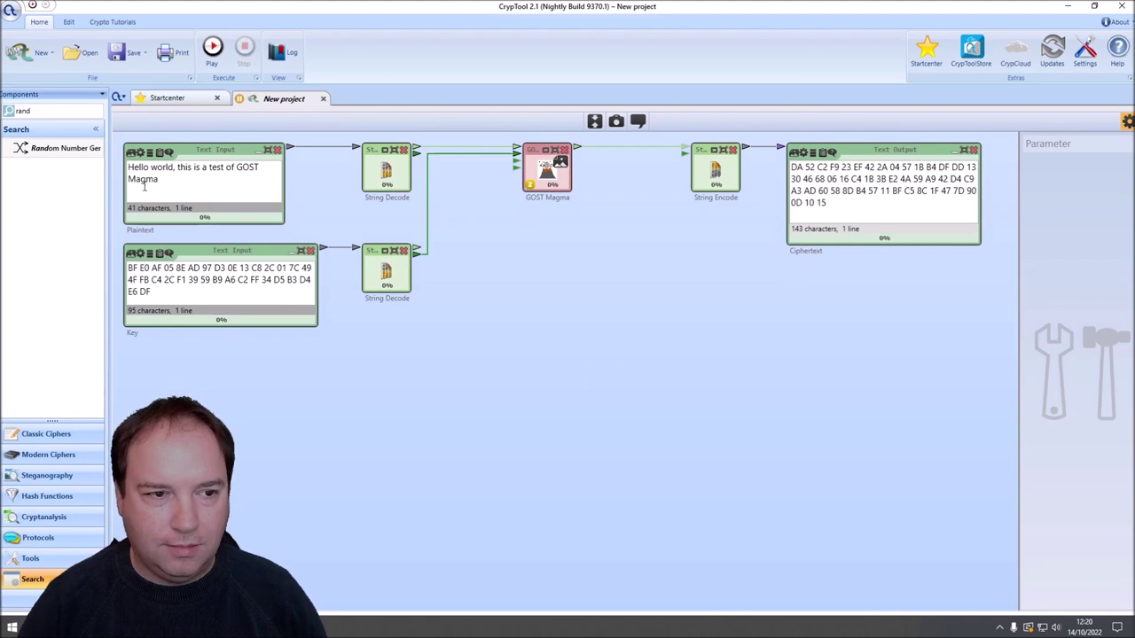
Step: Add a Text Input labelled IV and align it directly below the Key Text Input
double_click(23, 110)
text(text)
drag(66, 153, 236, 375)
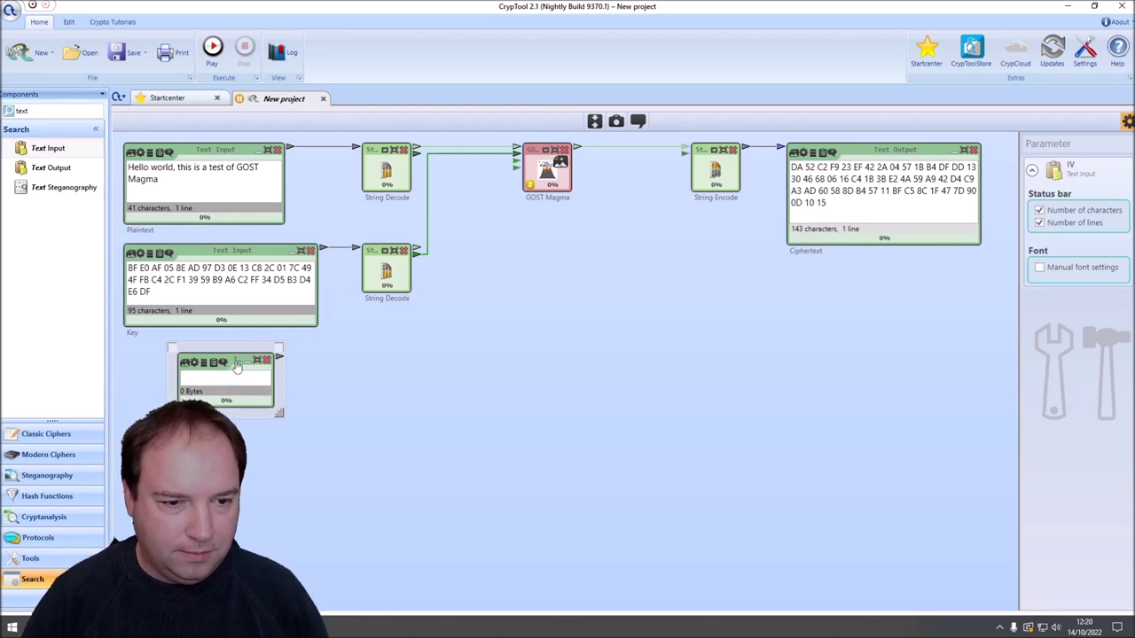
drag(236, 366, 183, 359)
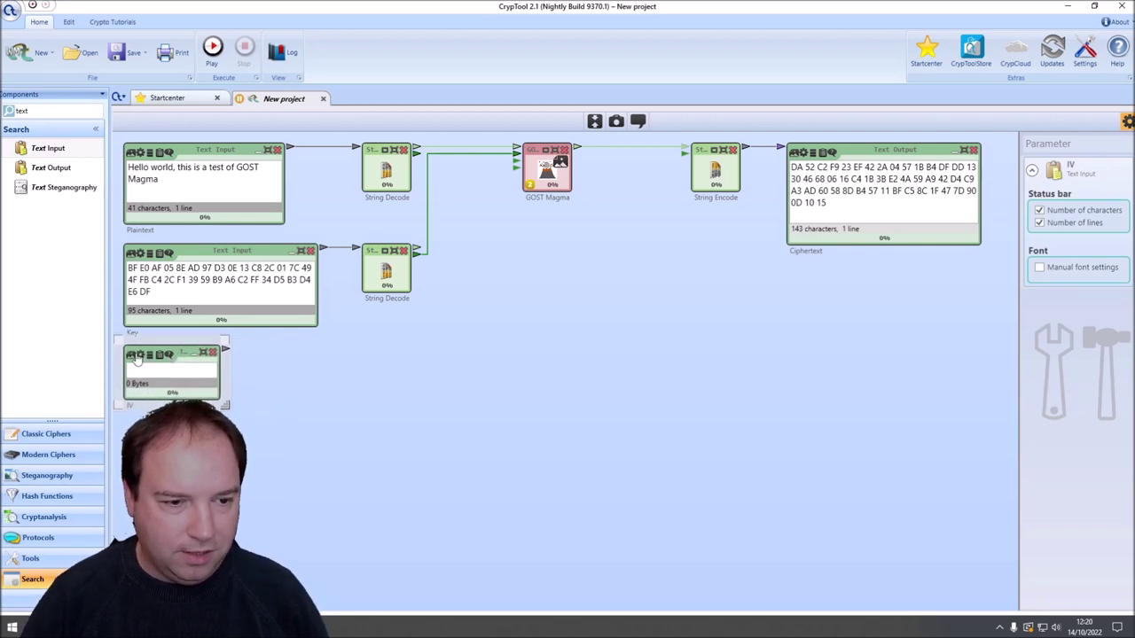
Step: Duplicate the key's String Decoder and place the copy below the original
click(386, 266)
key(ctrl+c)
key(ctrl+v)
drag(404, 301, 376, 355)
Step: Set the input format of both the key's String Decoder and its copy to Hexadecimal
click(390, 282)
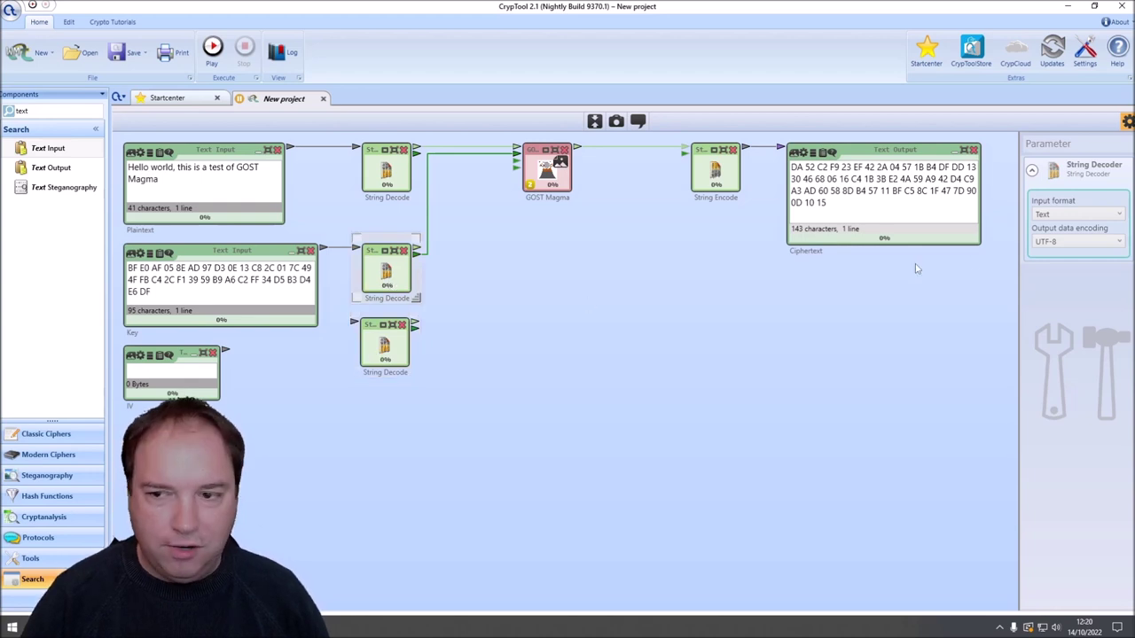
click(1083, 215)
click(1057, 280)
click(385, 346)
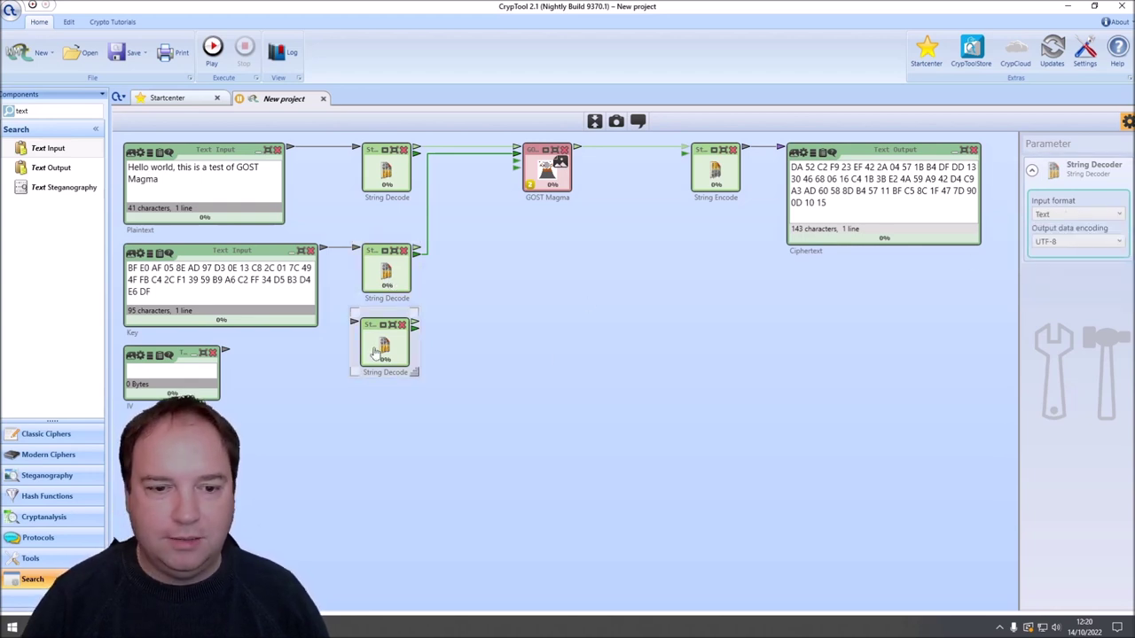
click(1099, 216)
click(1086, 280)
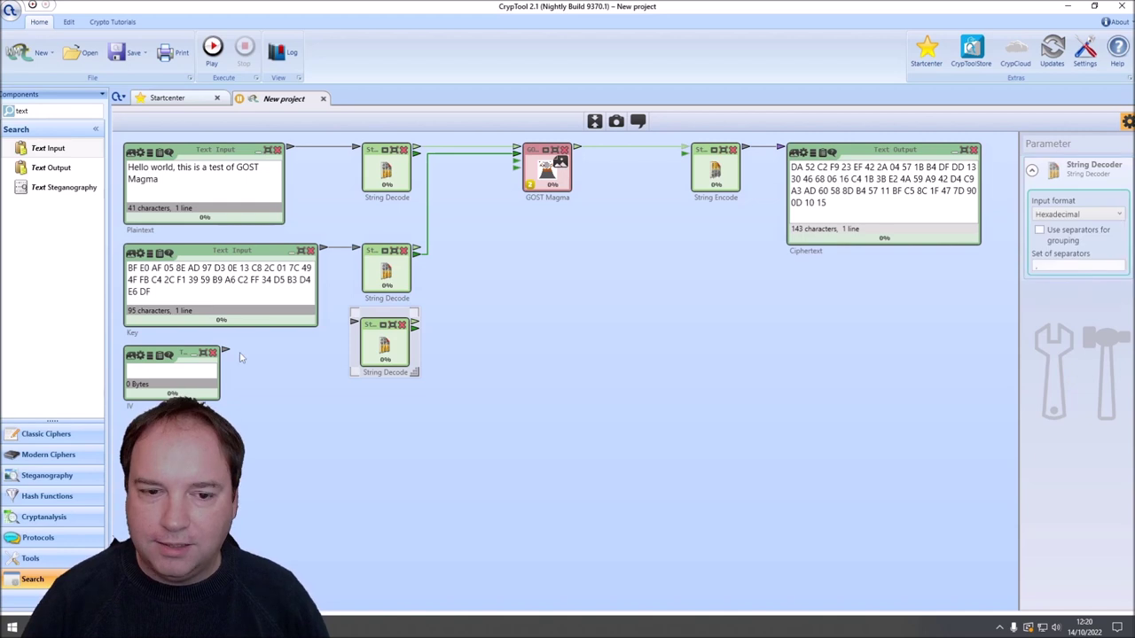
Step: Connect the IV Text Input to the lower String Decoder, and that decoder to GOST Magma's initialization vector input
drag(227, 352, 352, 321)
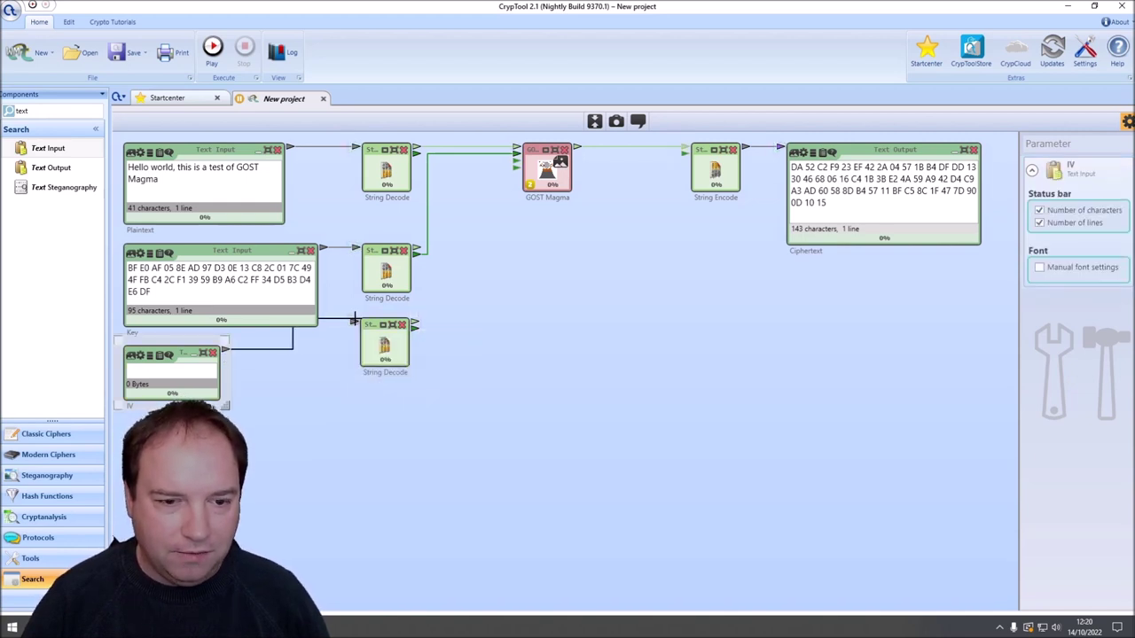
drag(414, 326, 509, 175)
click(567, 282)
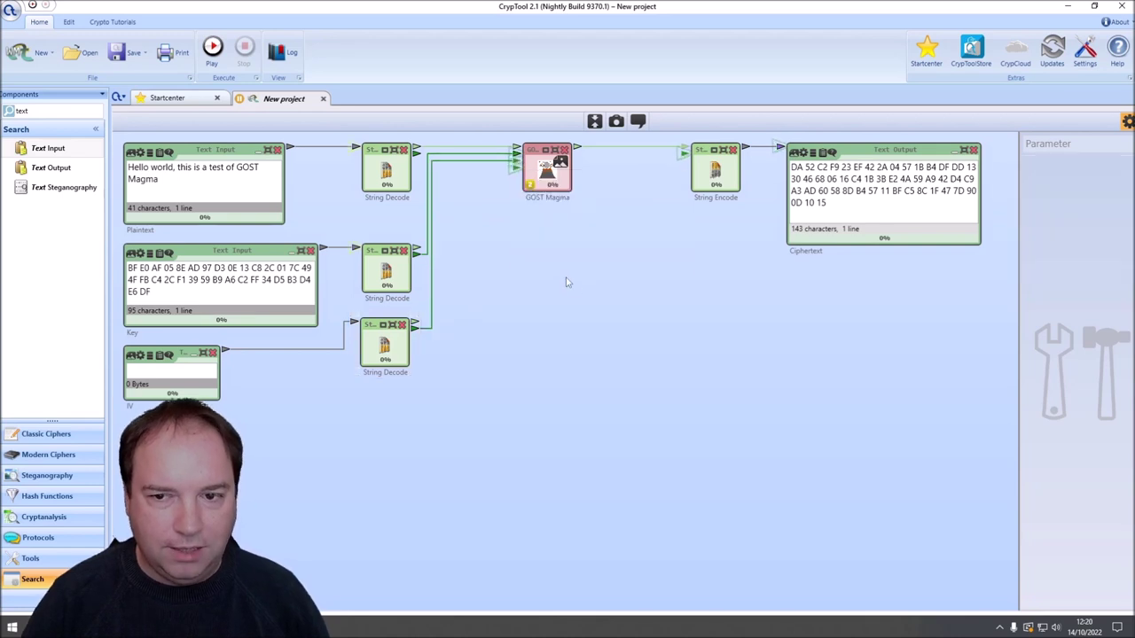
Step: Run the workspace and open the log to examine the GOST Magma messages
click(217, 52)
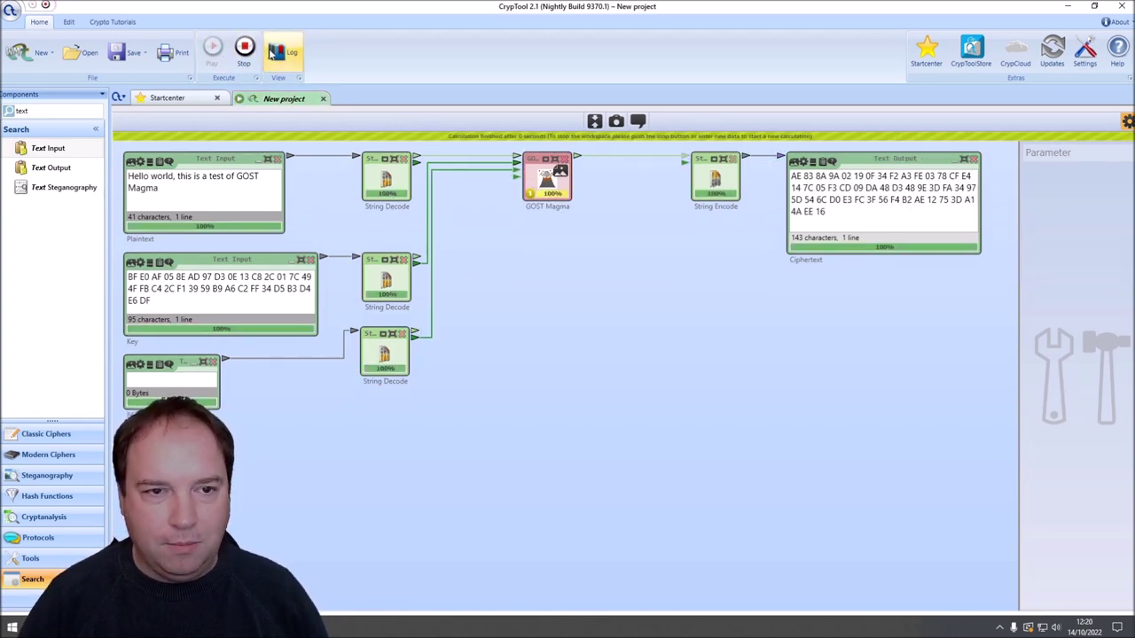
click(273, 53)
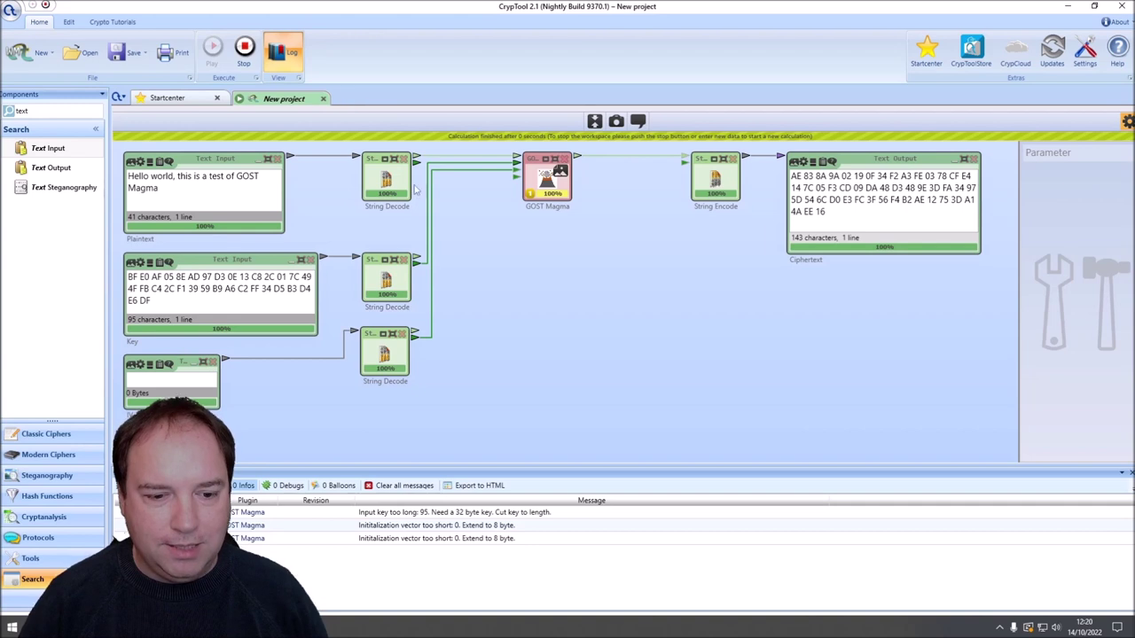
Step: Paste the copied random bytes into the IV Text Input and restart the workspace
click(175, 373)
key(ctrl+v)
click(243, 49)
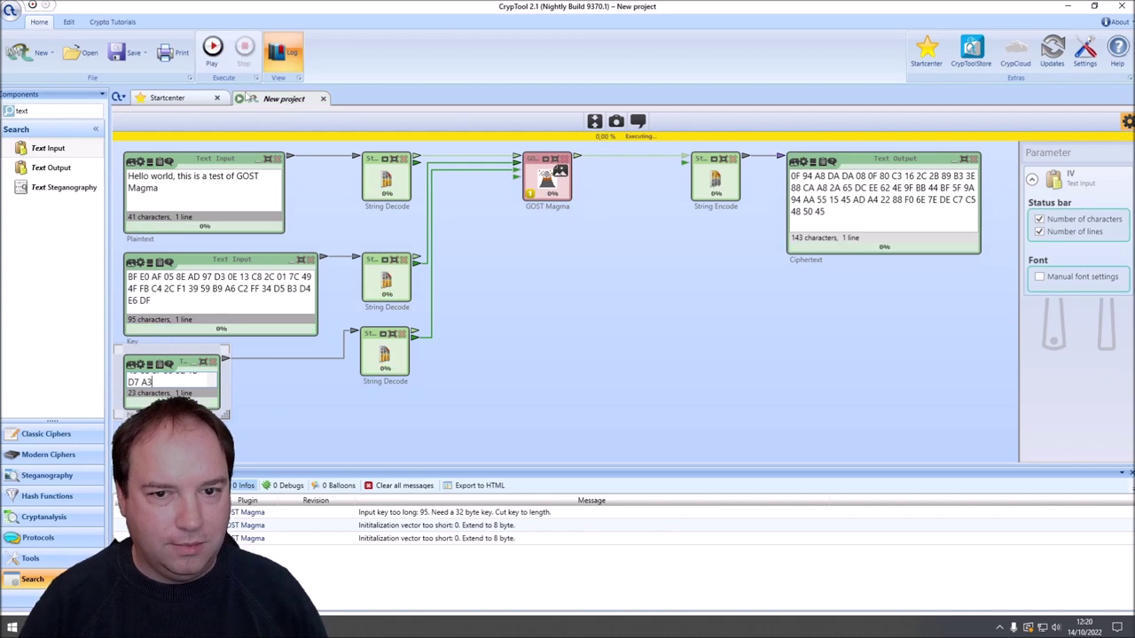
click(212, 53)
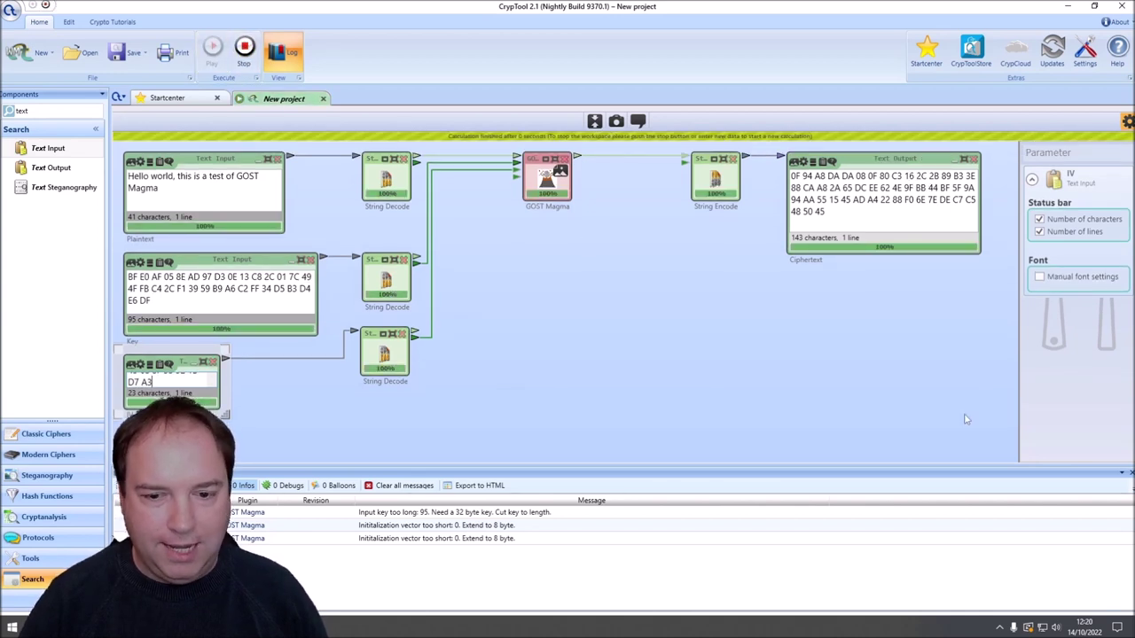
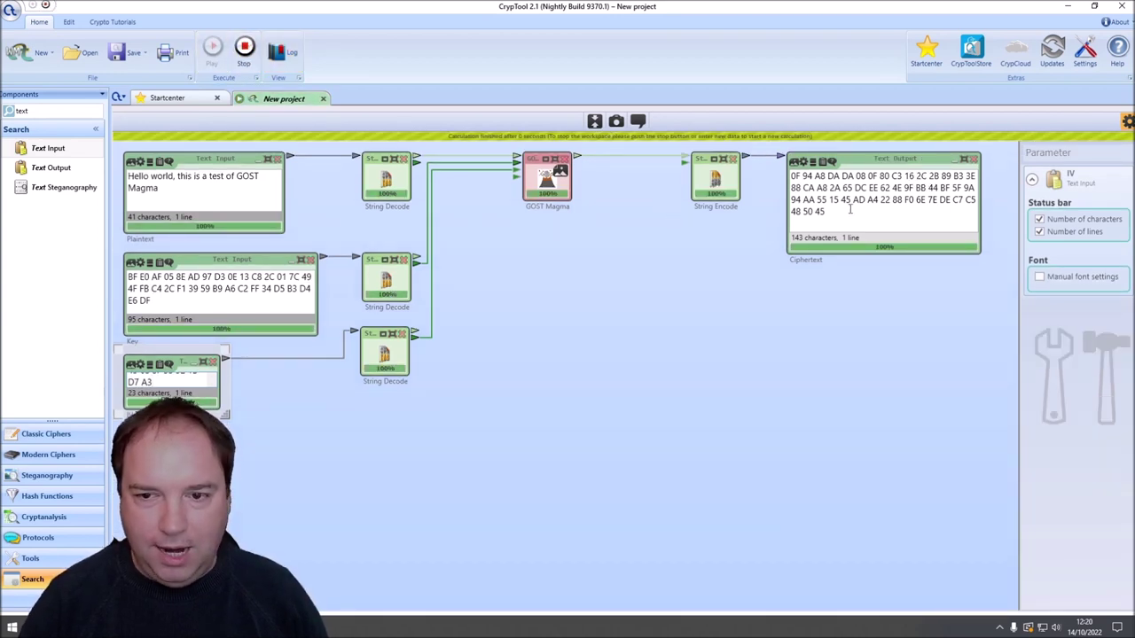
Step: Stop the execution and duplicate the GOST Magma, String Encoder and Ciphertext output together, placing the copies below the originals
click(244, 51)
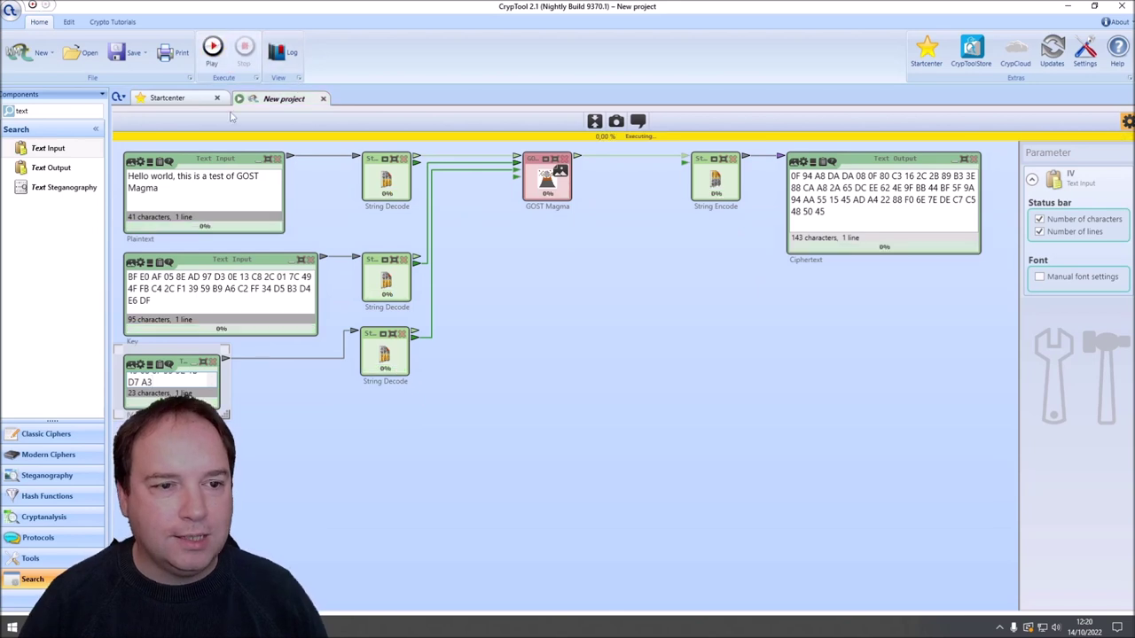
drag(529, 271, 909, 175)
key(ctrl+c)
key(ctrl+v)
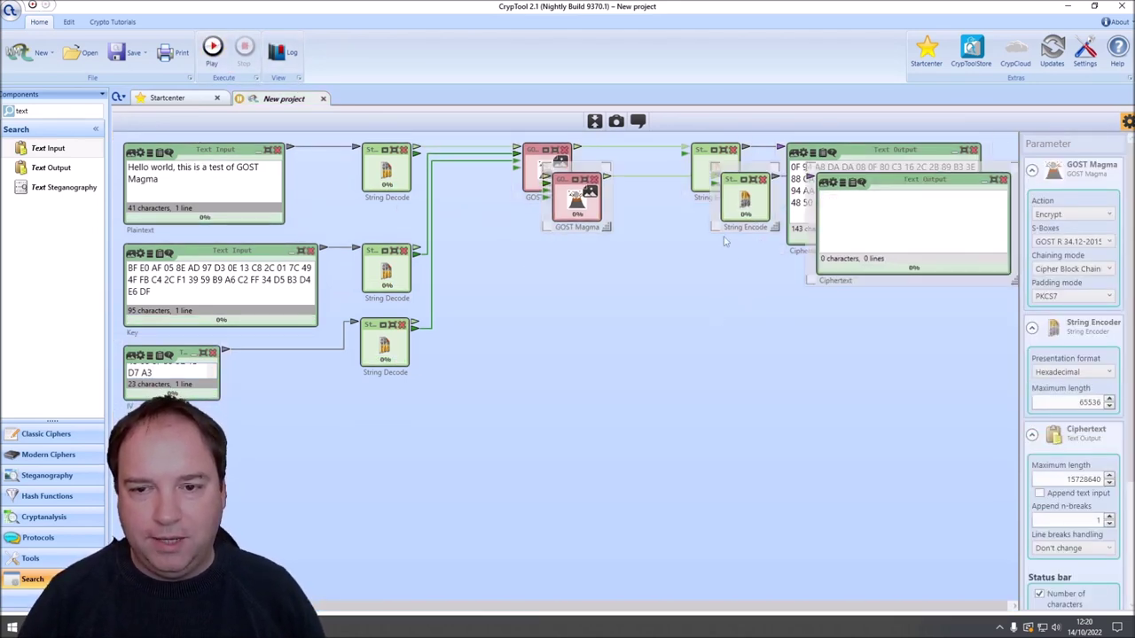
drag(727, 209, 719, 296)
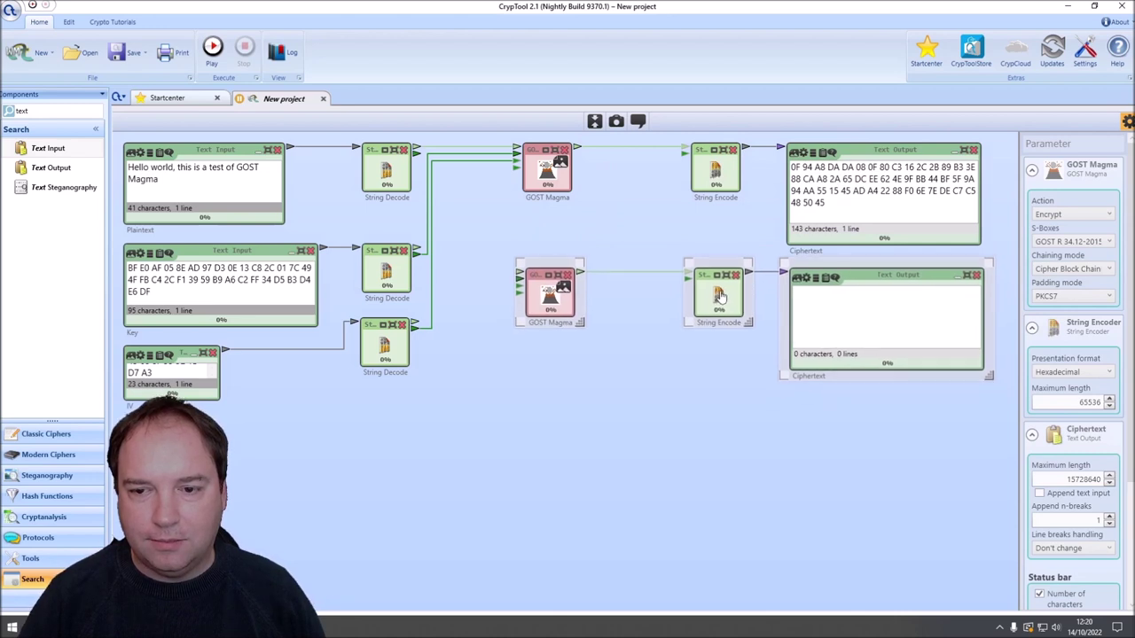
Step: Rename the duplicated Ciphertext output as "Decrypted Plaintext"
key(ctrl+a)
text(P)
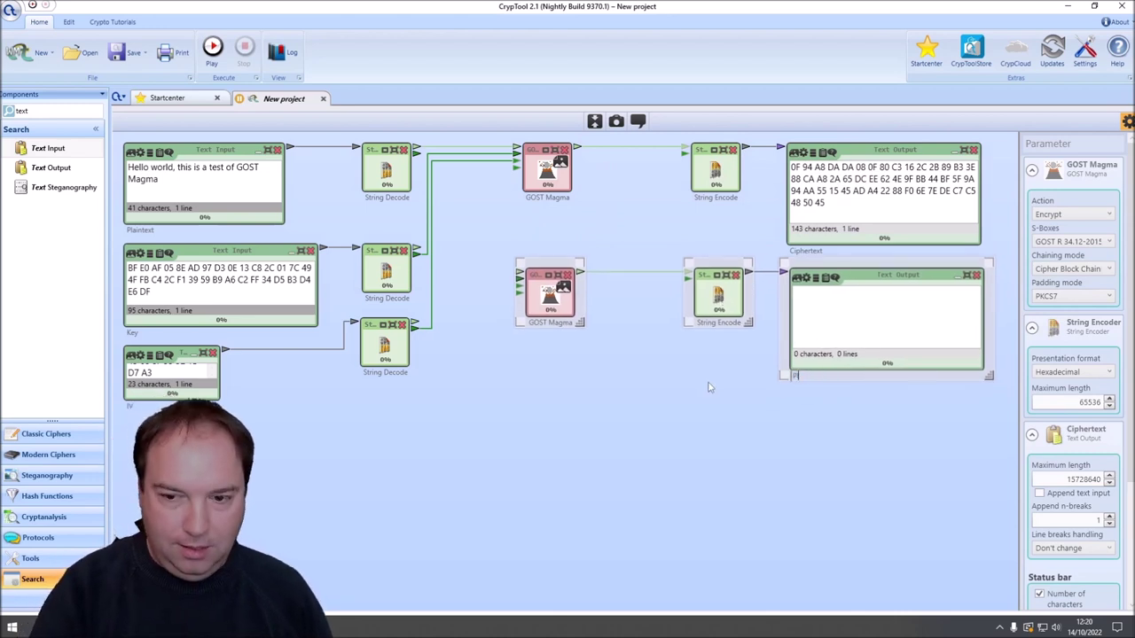
text(laintex)
key(Home)
text(Decrypte)
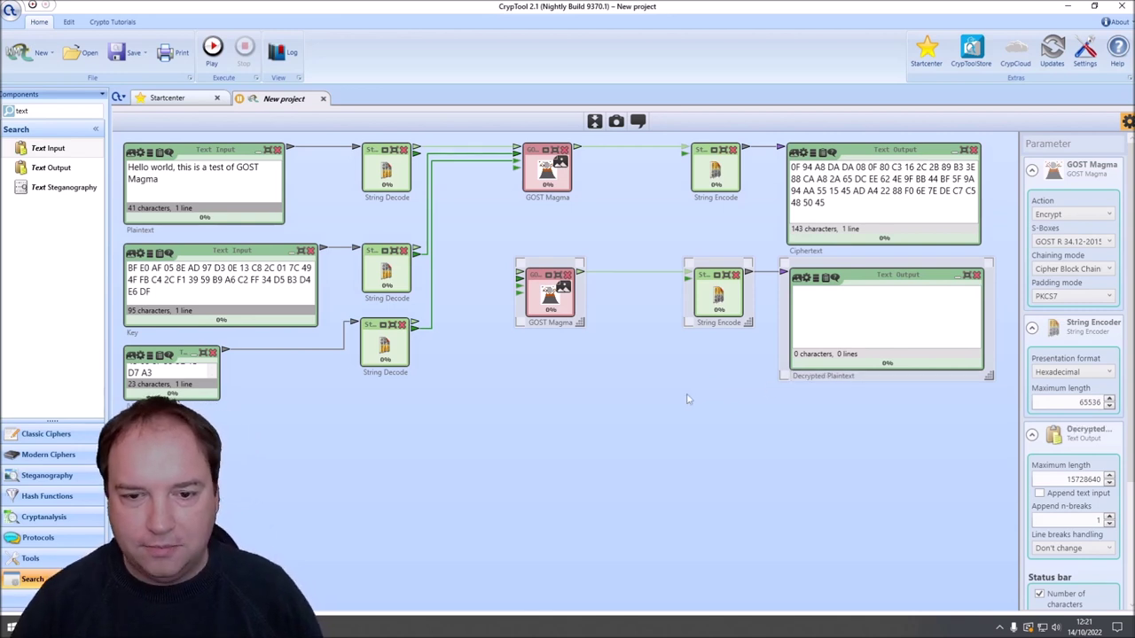
Step: Connect the upper GOST Magma's output to the duplicated GOST Magma's input and set the duplicate's action to Decrypt
click(686, 399)
drag(577, 147, 520, 277)
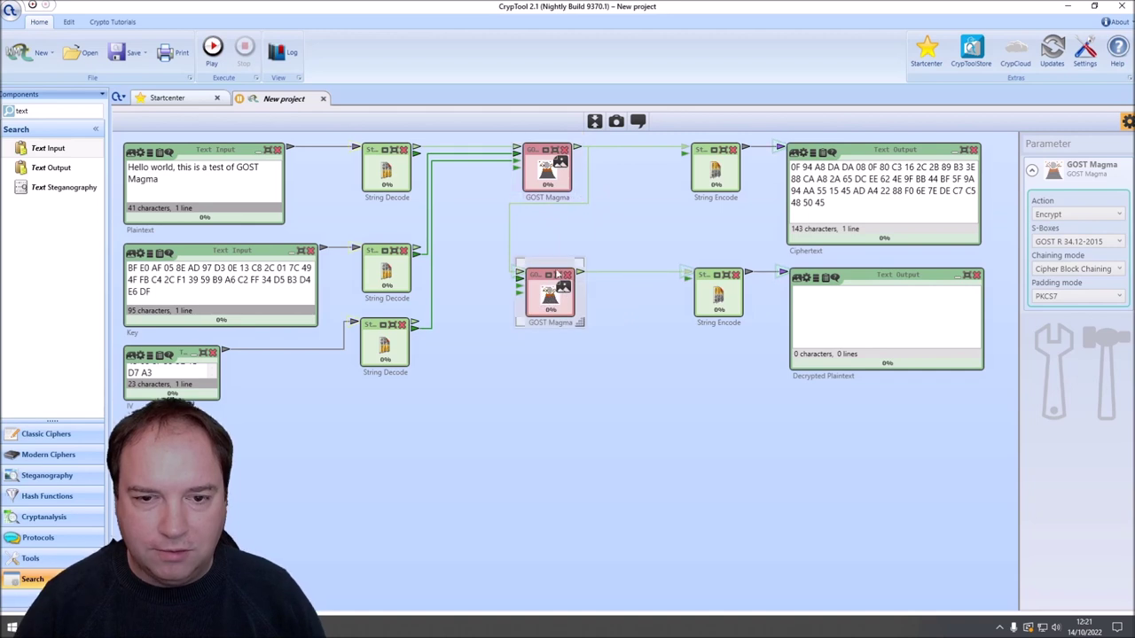
click(1064, 214)
click(1060, 239)
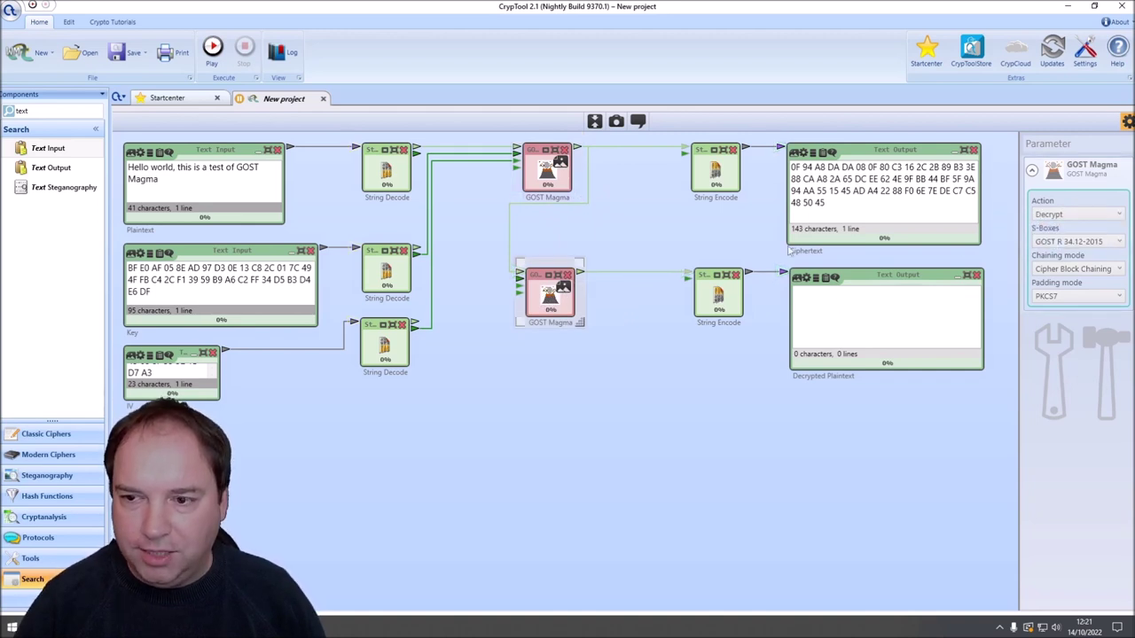
Step: Connect the key and IV String Decoders to the decrypting GOST Magma, then run the workspace briefly and stop it
drag(417, 253, 516, 281)
drag(421, 332, 518, 282)
click(213, 49)
click(244, 50)
Step: Set the String Encoder before Decrypted Plaintext to the Text presentation format and run the workspace
click(718, 302)
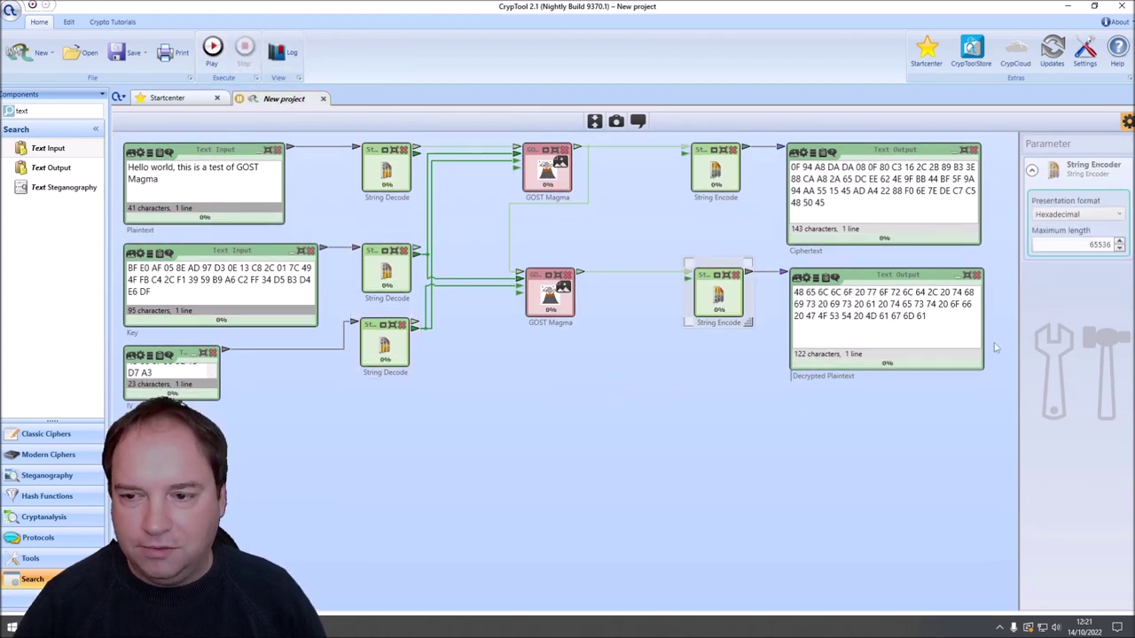
click(1057, 214)
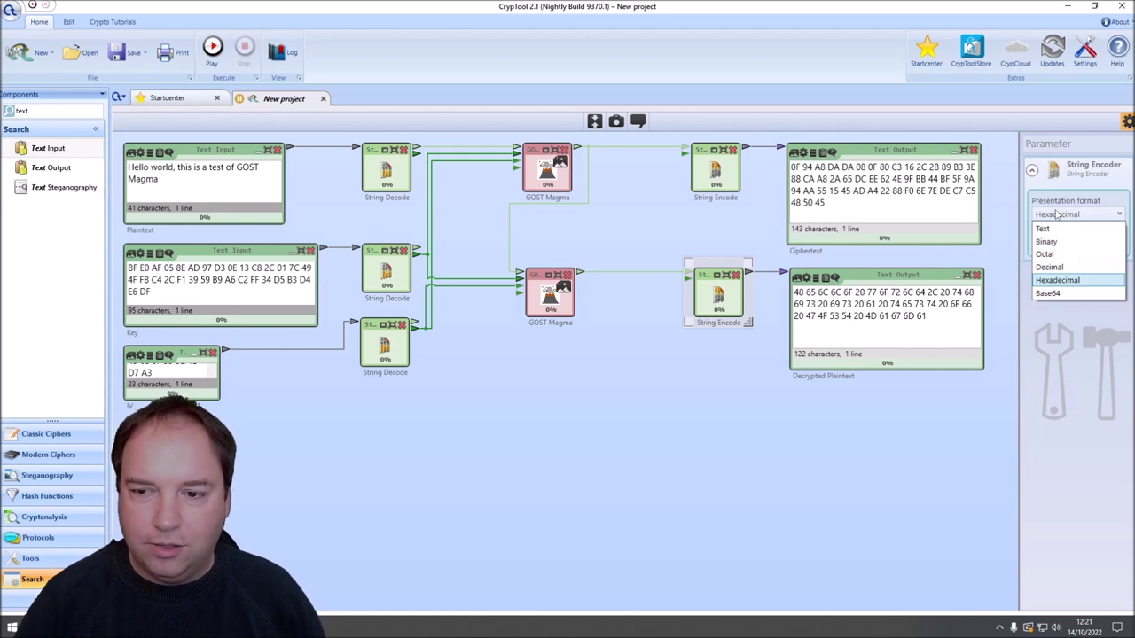
click(1044, 228)
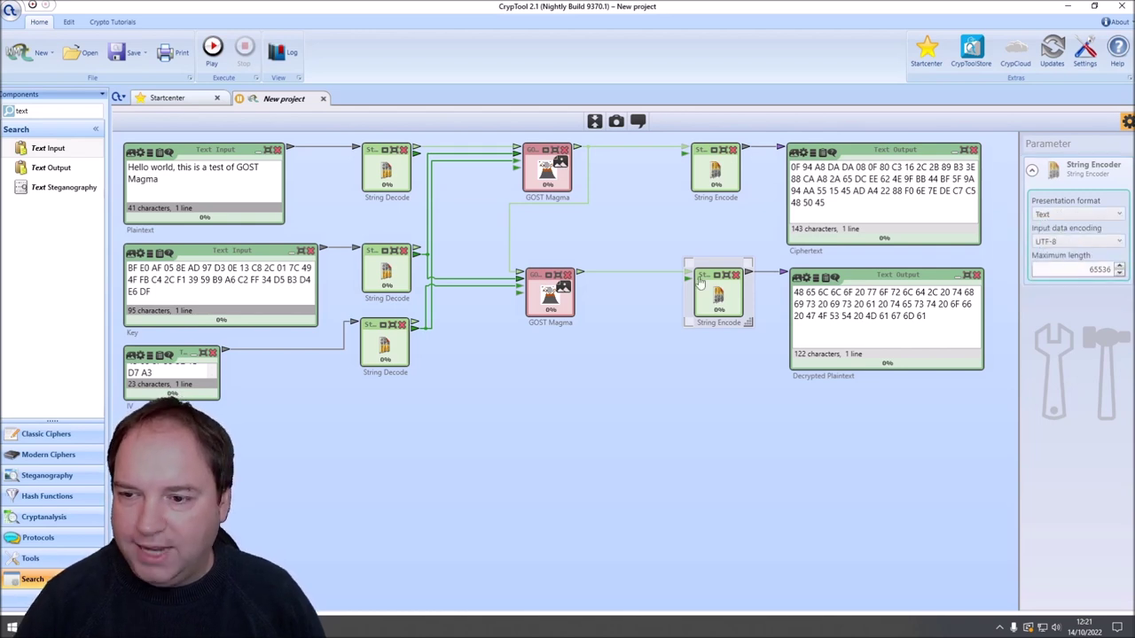
click(213, 49)
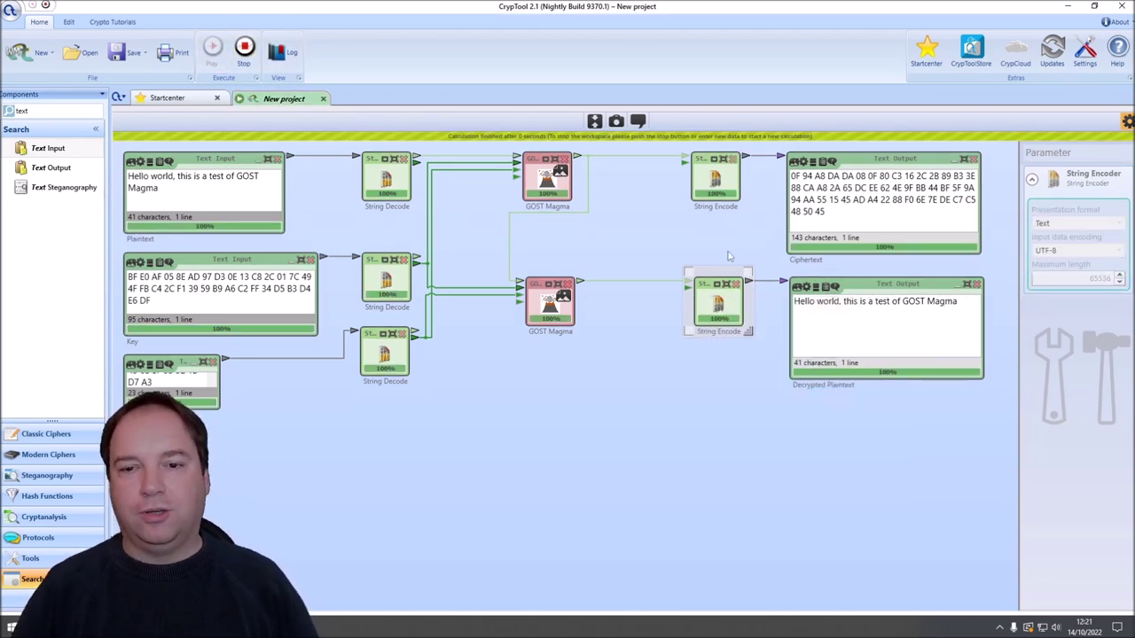
click(620, 254)
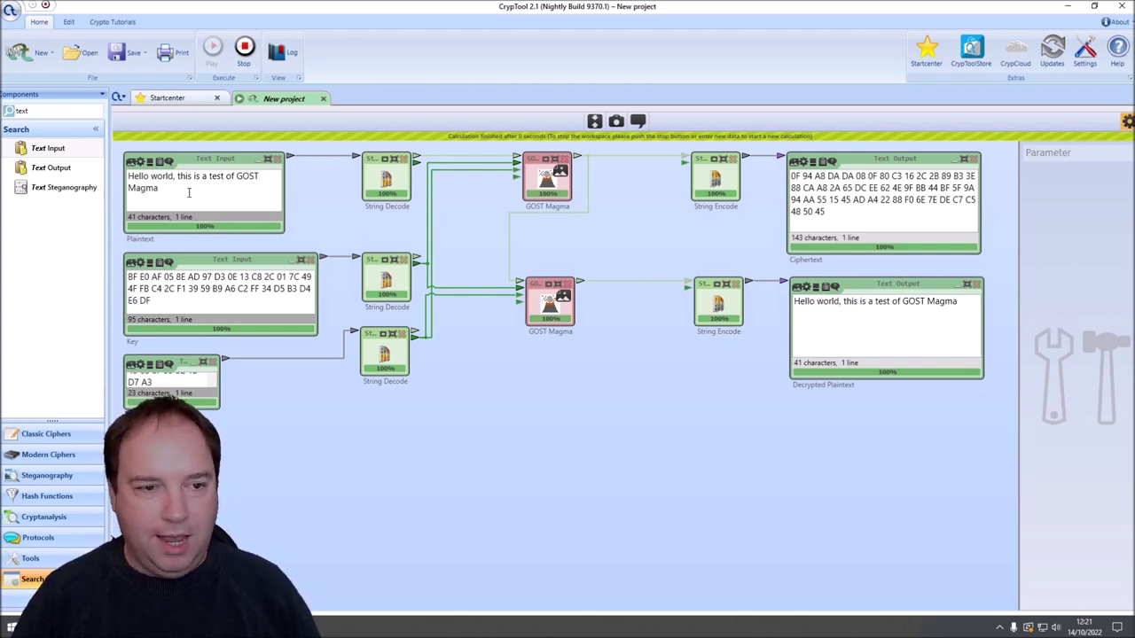
Step: Append " - this another test" to the message in the Plaintext input while the workspace is running
click(189, 194)
text(- )
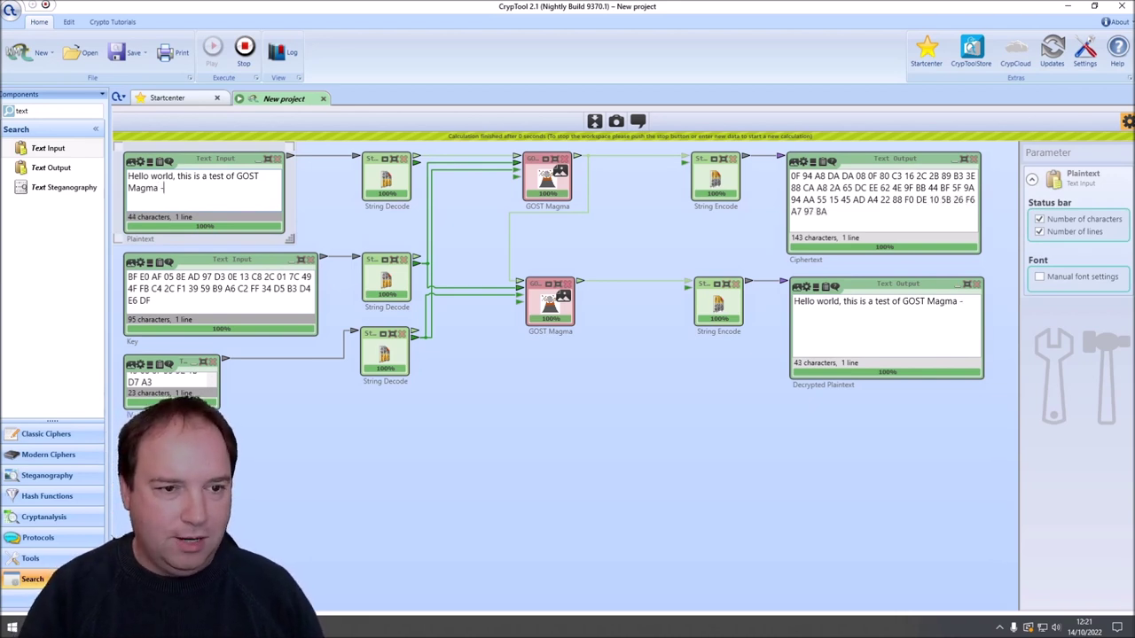
text(this another )
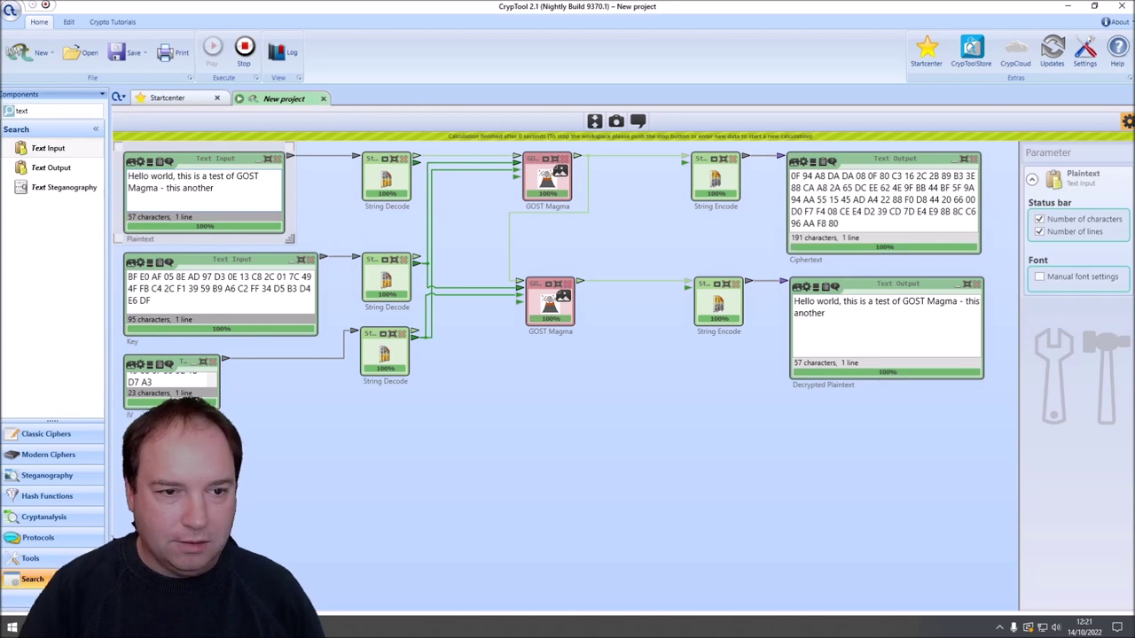
text(test)
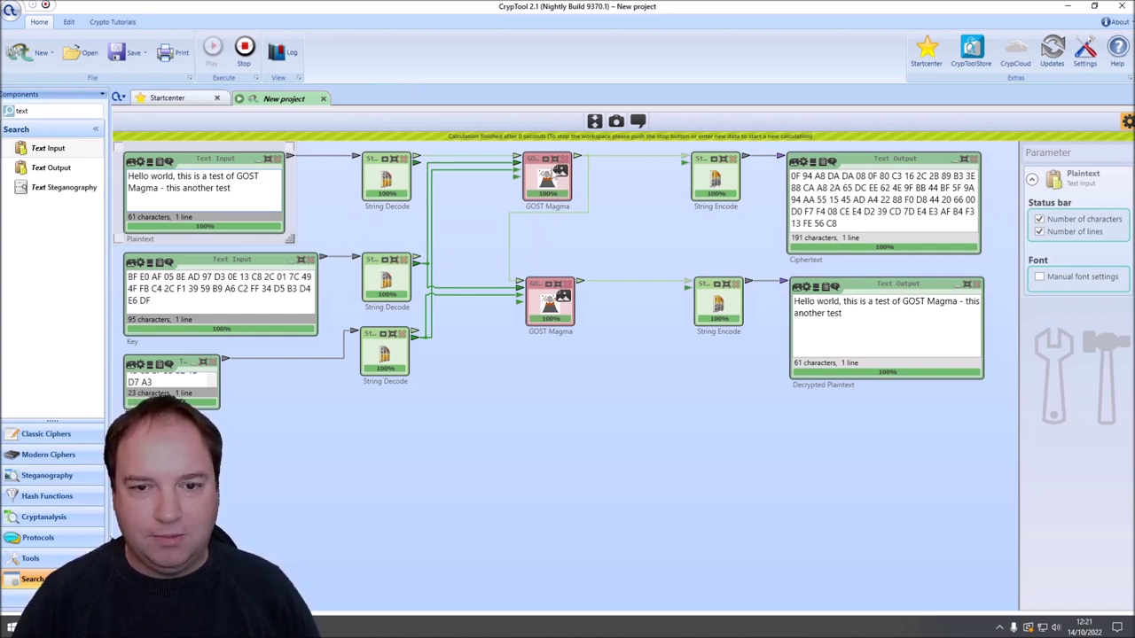
Step: Open the encrypting GOST Magma's visualization, examine its Feistel rounds from first to last, and return to the workspace
click(557, 168)
click(556, 167)
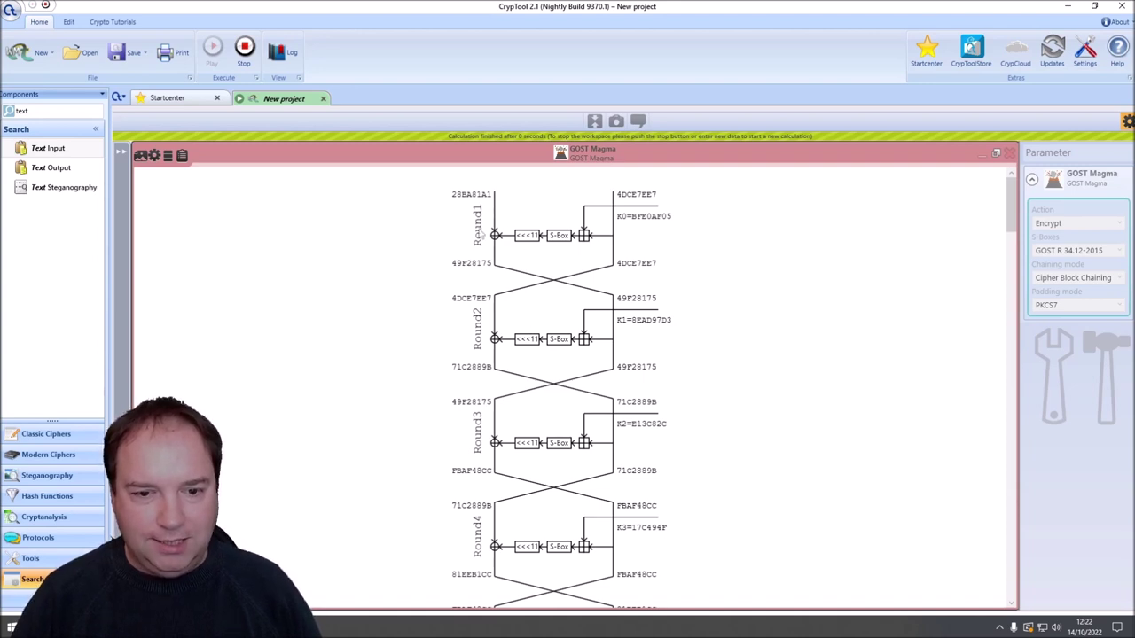
scroll(494, 339, down, 10)
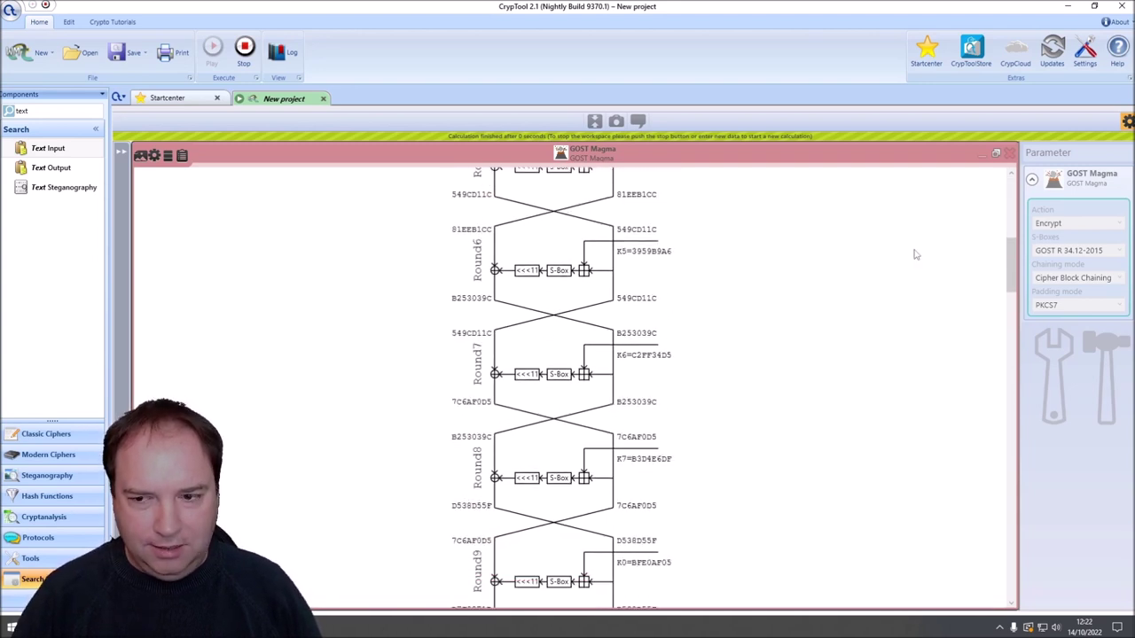
drag(1011, 266, 1012, 567)
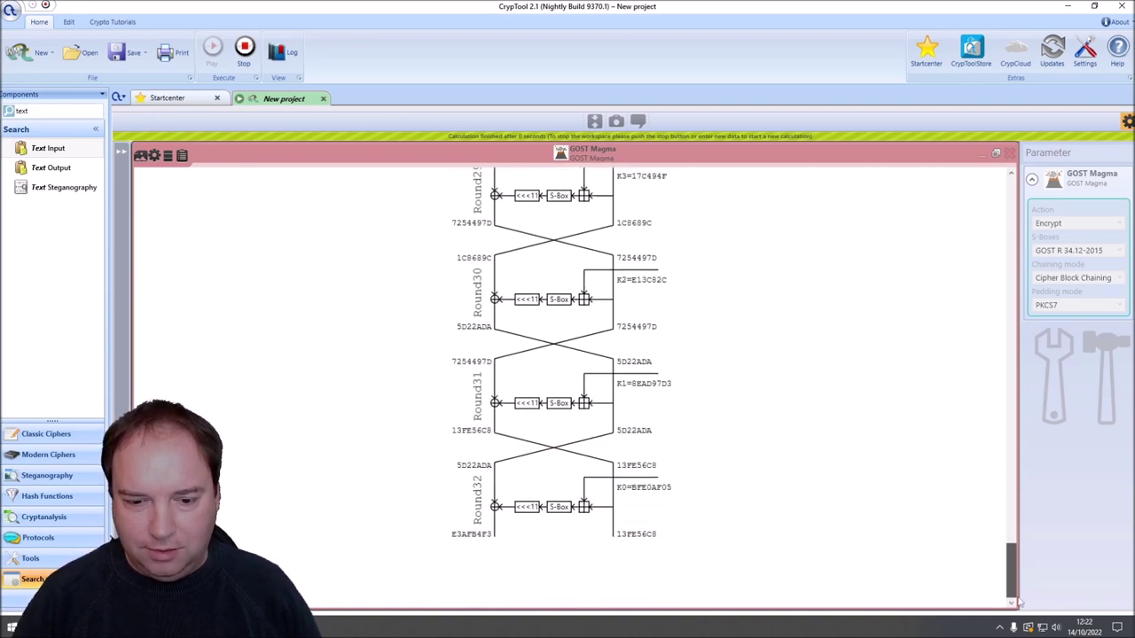
drag(984, 564, 985, 188)
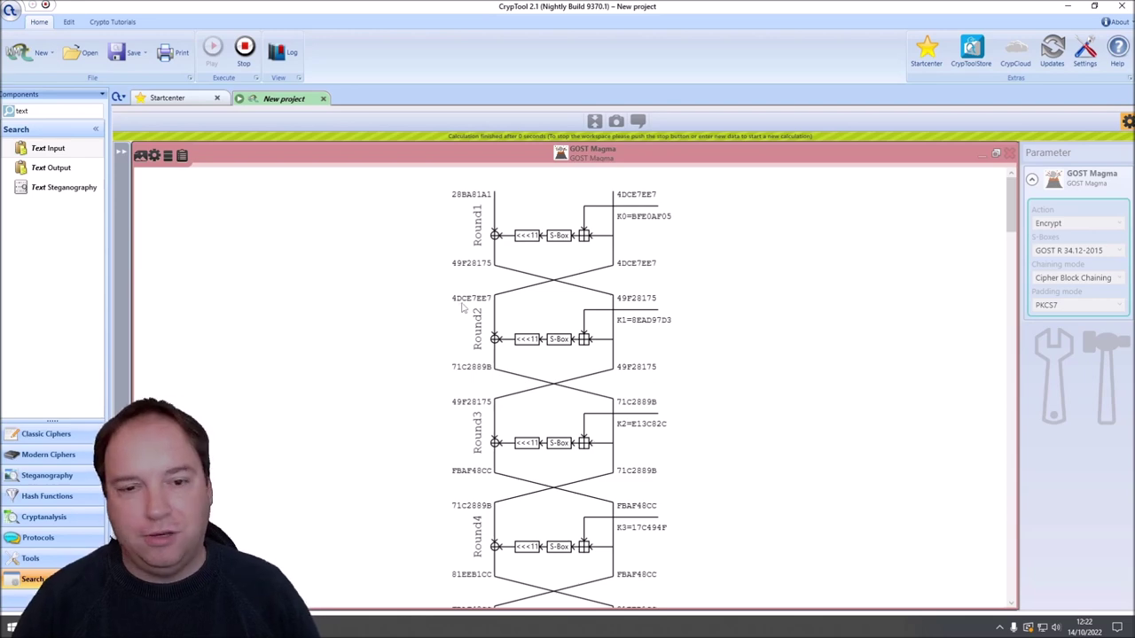
click(997, 154)
Step: Open the decrypting GOST Magma's visualization, examine its first rounds, and return to the workspace
click(551, 304)
double_click(550, 304)
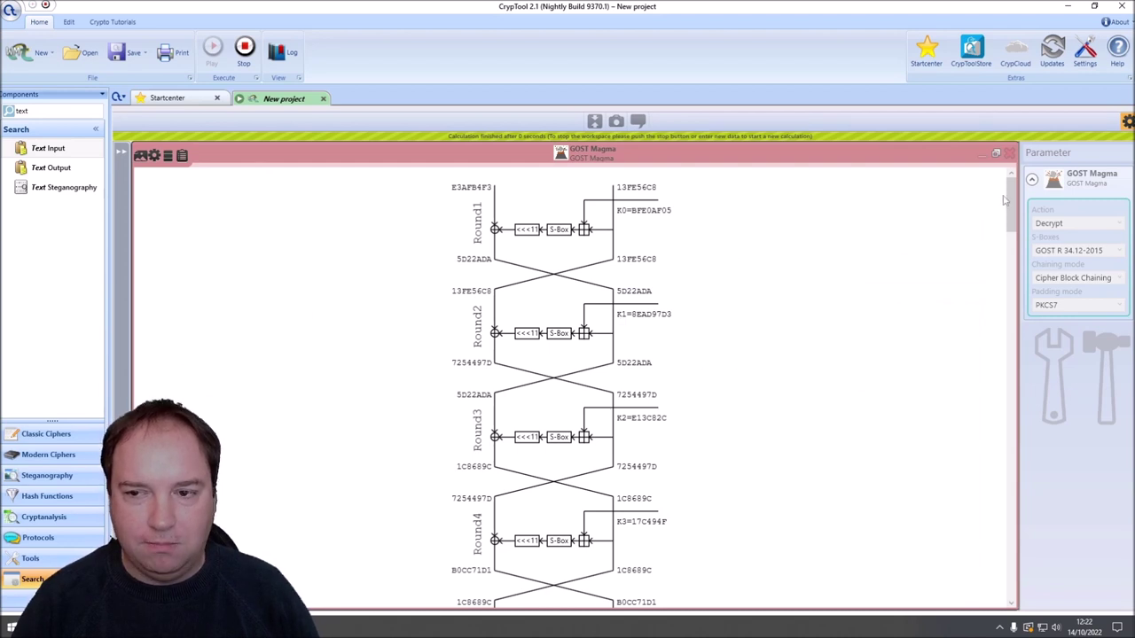
click(996, 154)
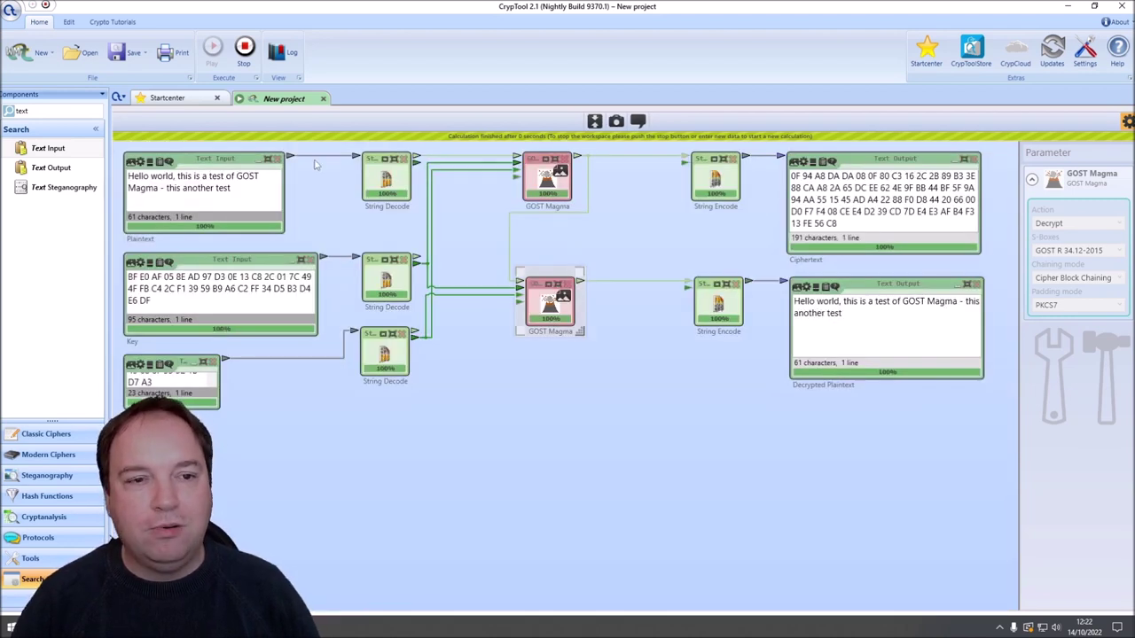
Step: With execution stopped, set the encrypting GOST Magma's S-Boxes to Central Bank of Russian Federation and rerun the workspace
click(244, 49)
click(559, 184)
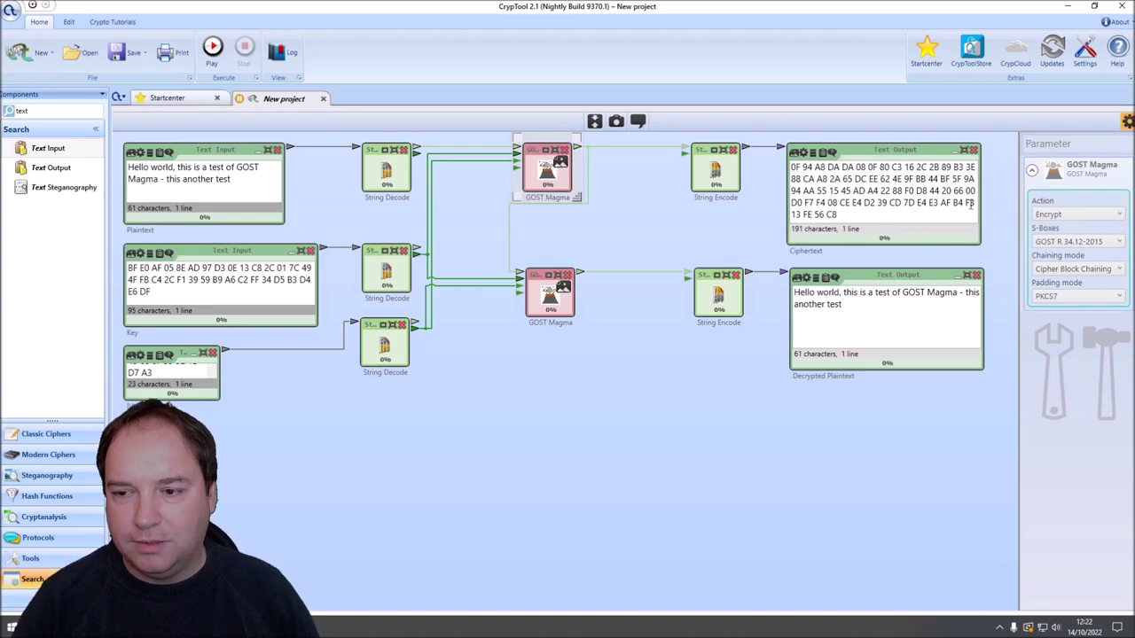
click(1046, 269)
click(1046, 270)
click(1054, 298)
click(1053, 300)
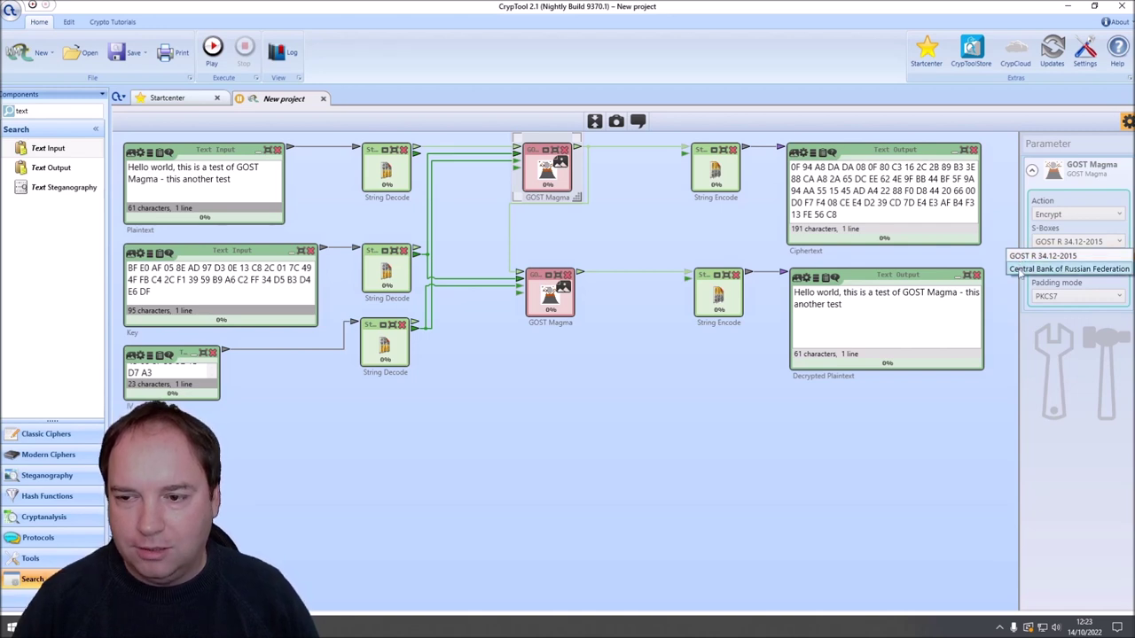
click(1028, 268)
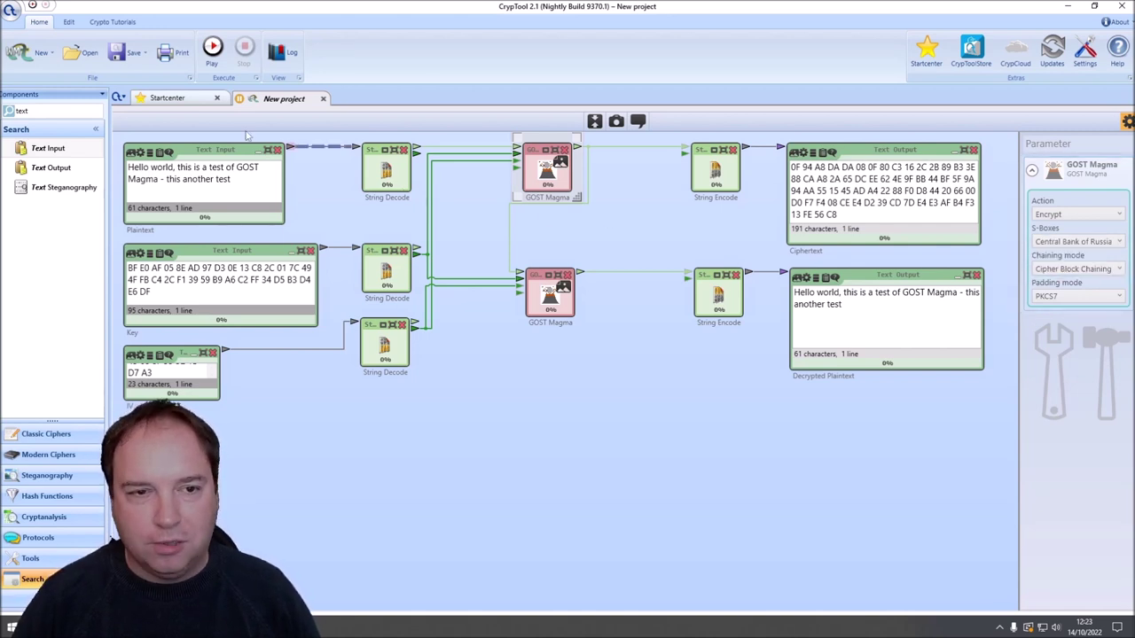
click(211, 50)
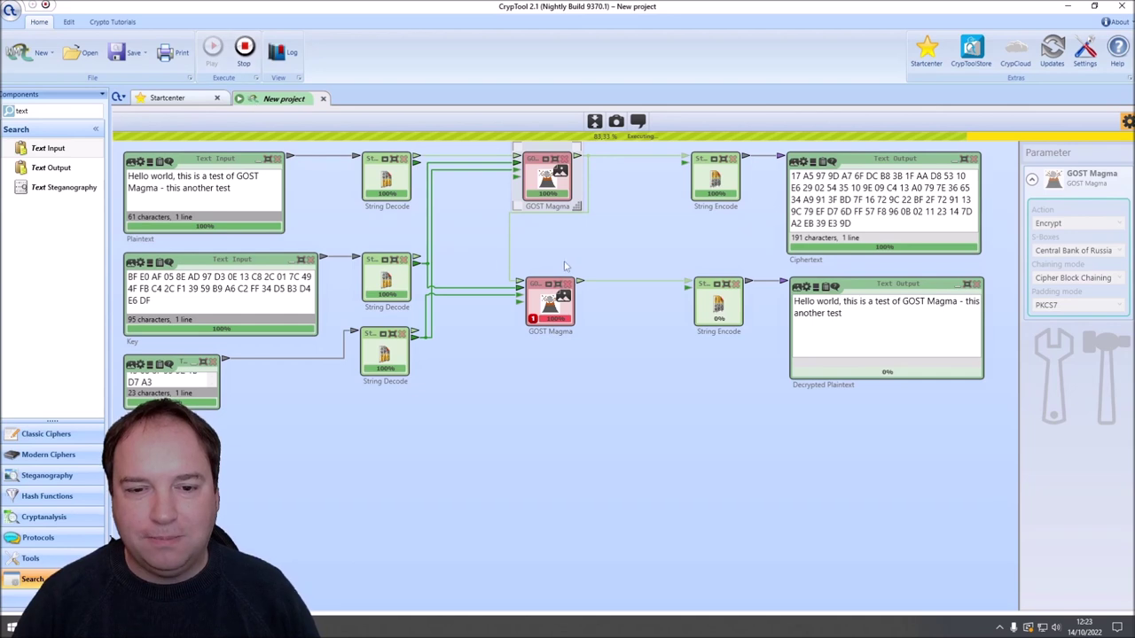
Step: Set the decrypting GOST Magma's S-Boxes to Central Bank of Russian Federation as well, then run the workspace and stop it
click(544, 312)
click(245, 60)
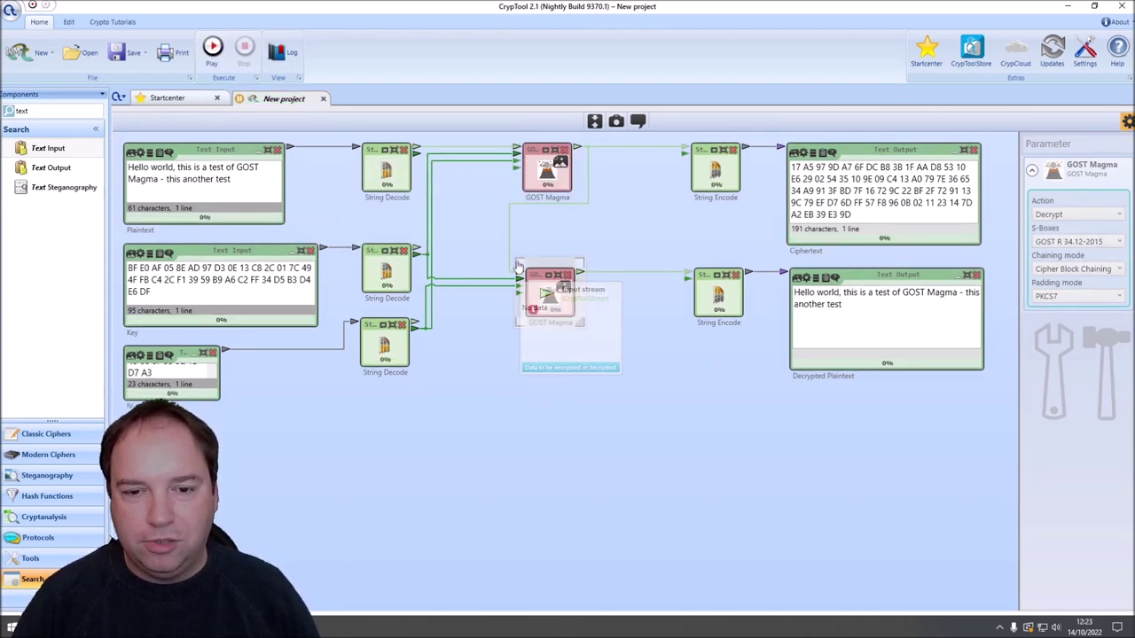
click(1072, 241)
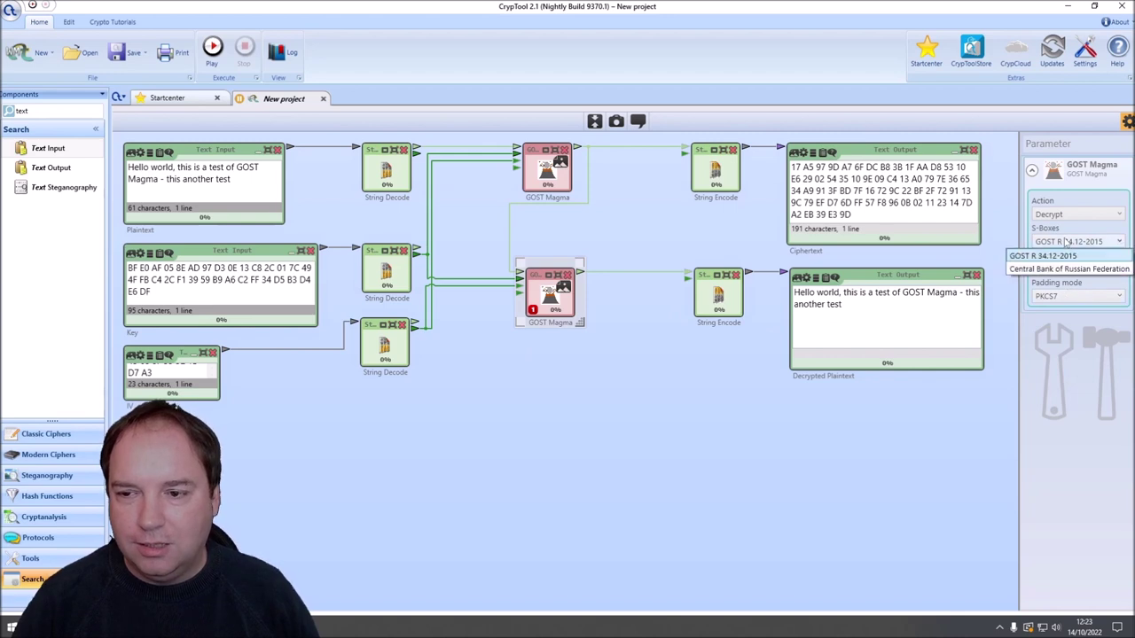
click(1073, 264)
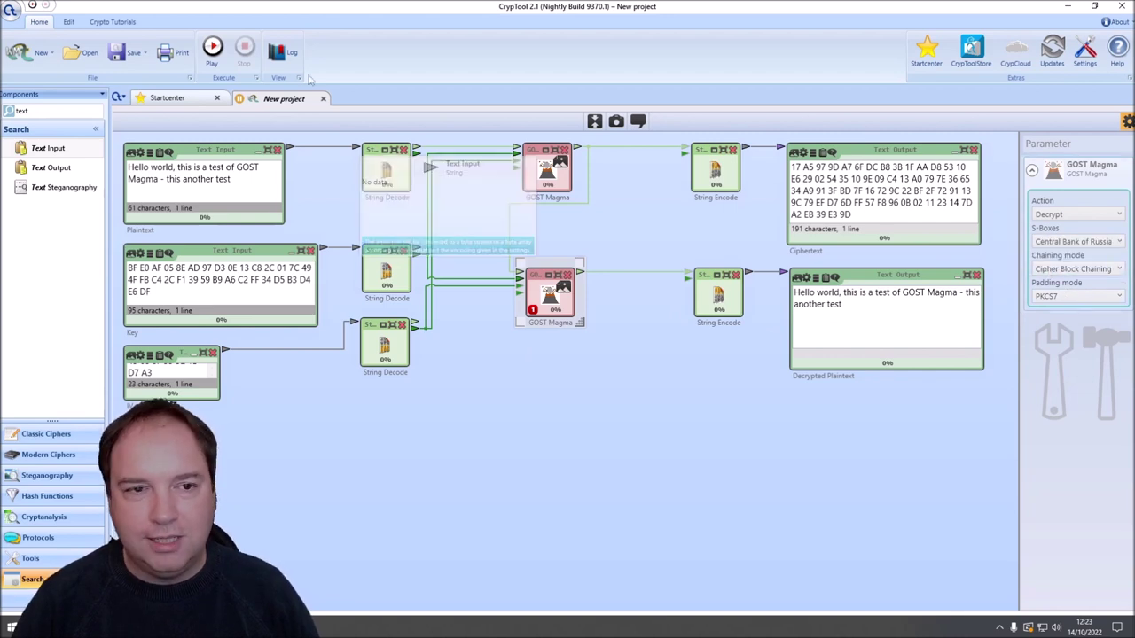
click(214, 51)
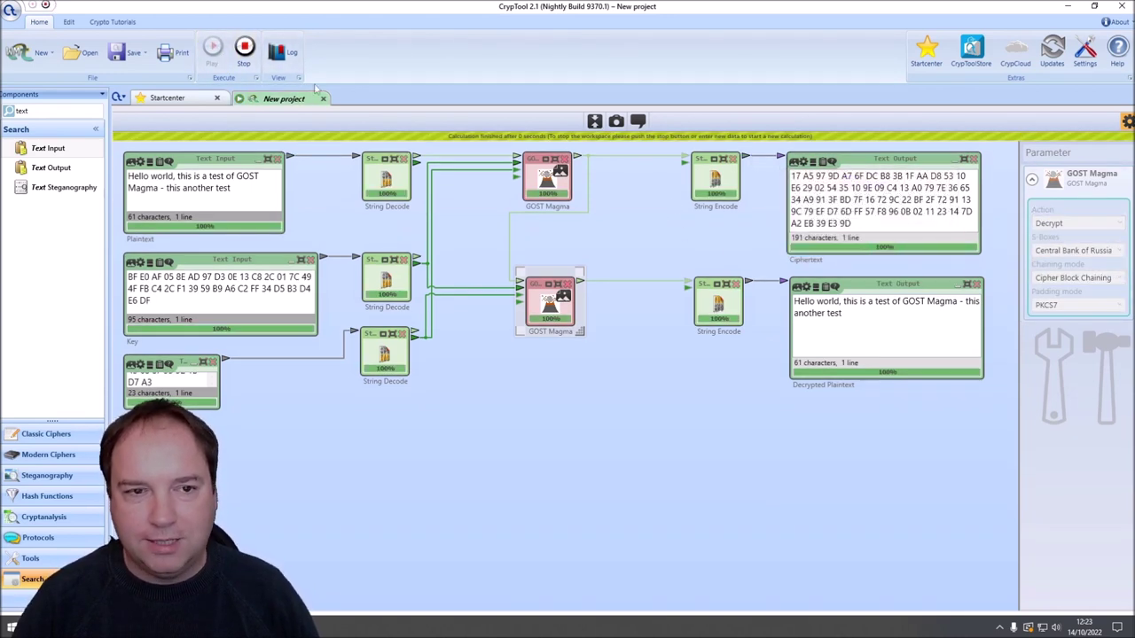
click(245, 57)
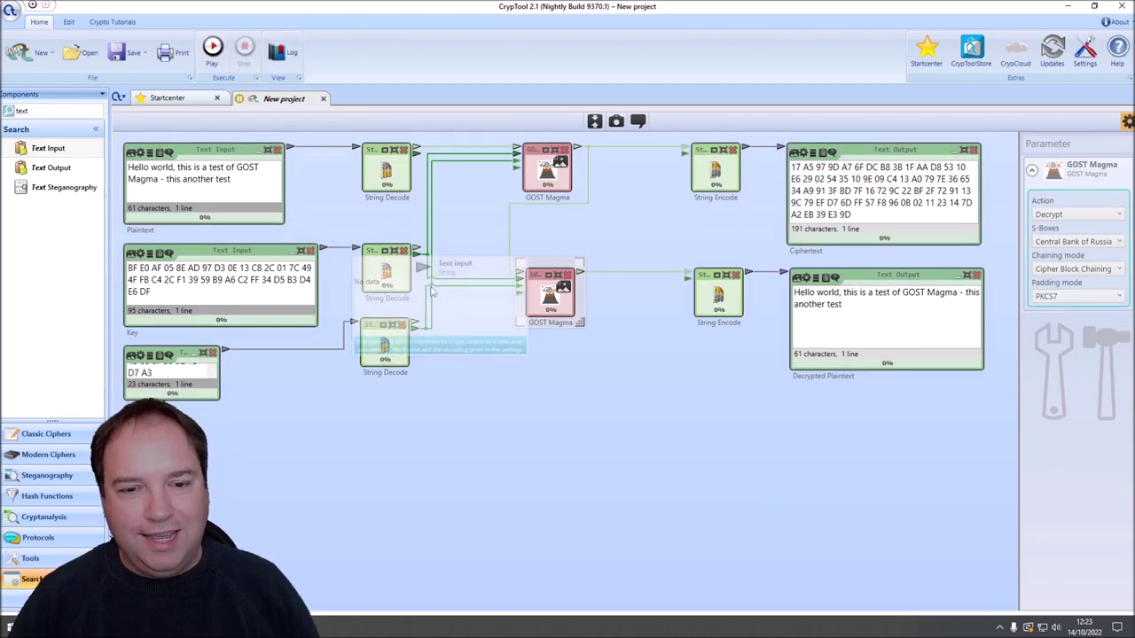
Step: Widen the IV Text Input until its complete hexadecimal value fits on one line
click(520, 363)
drag(216, 400, 298, 403)
click(525, 446)
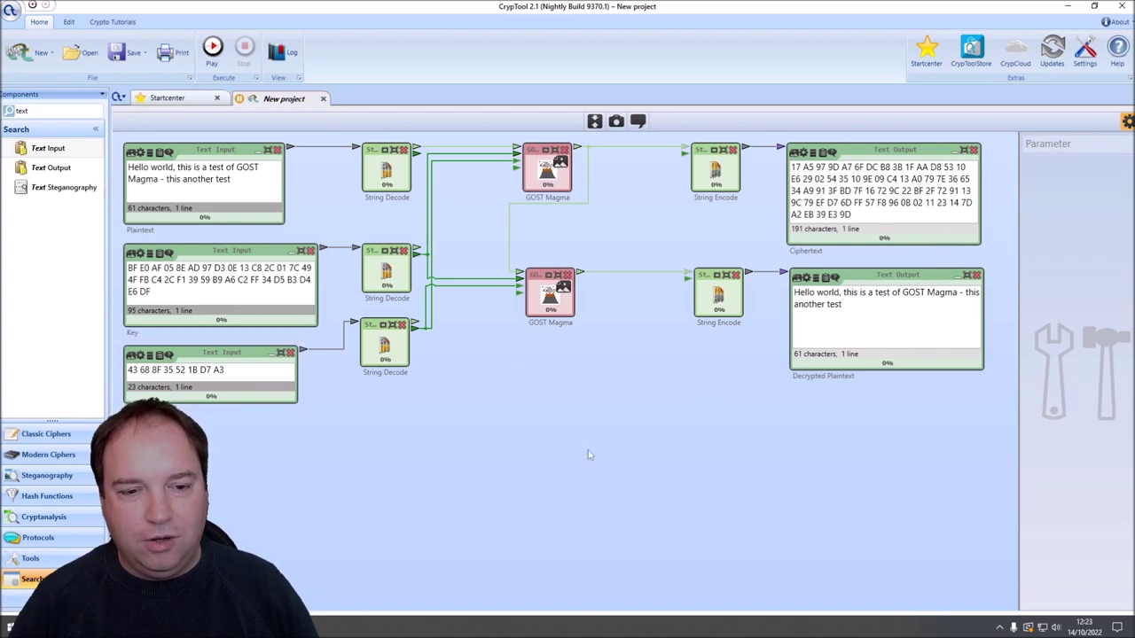
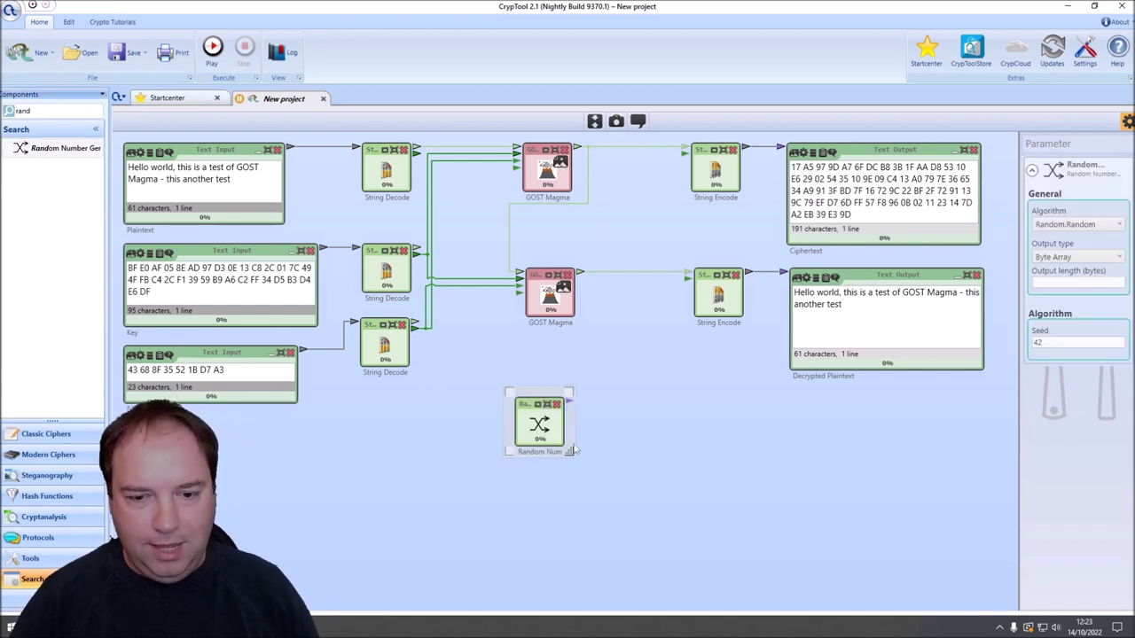
Step: Set the Random Number Generator's algorithm to RNGCryptoServiceProvider and attach an enlarged Text Output to its output
click(1072, 224)
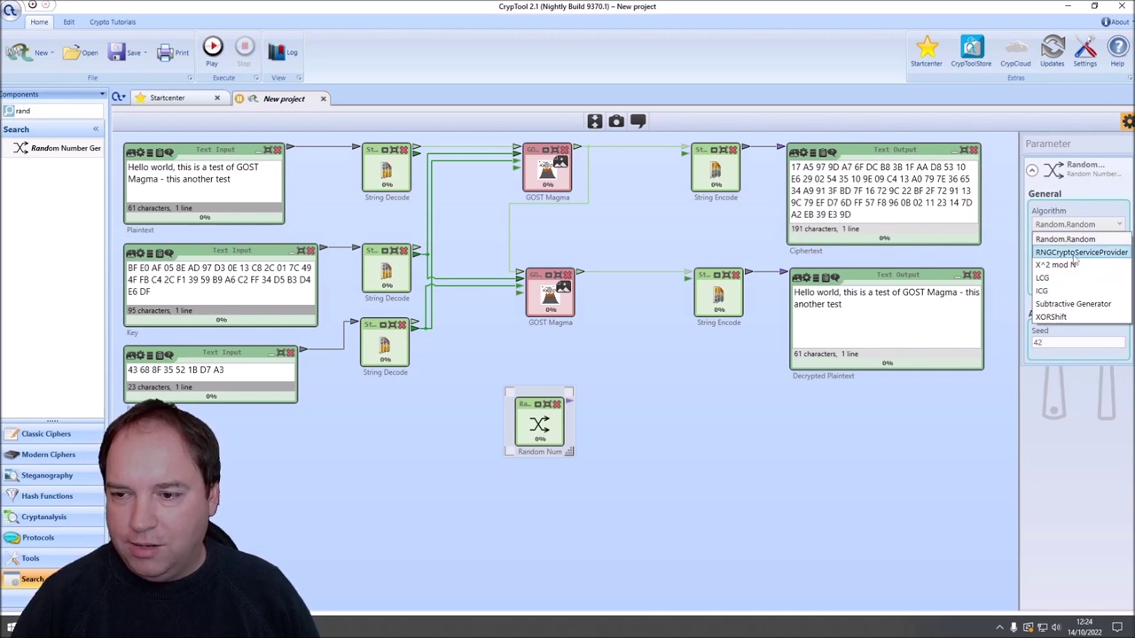
click(1074, 253)
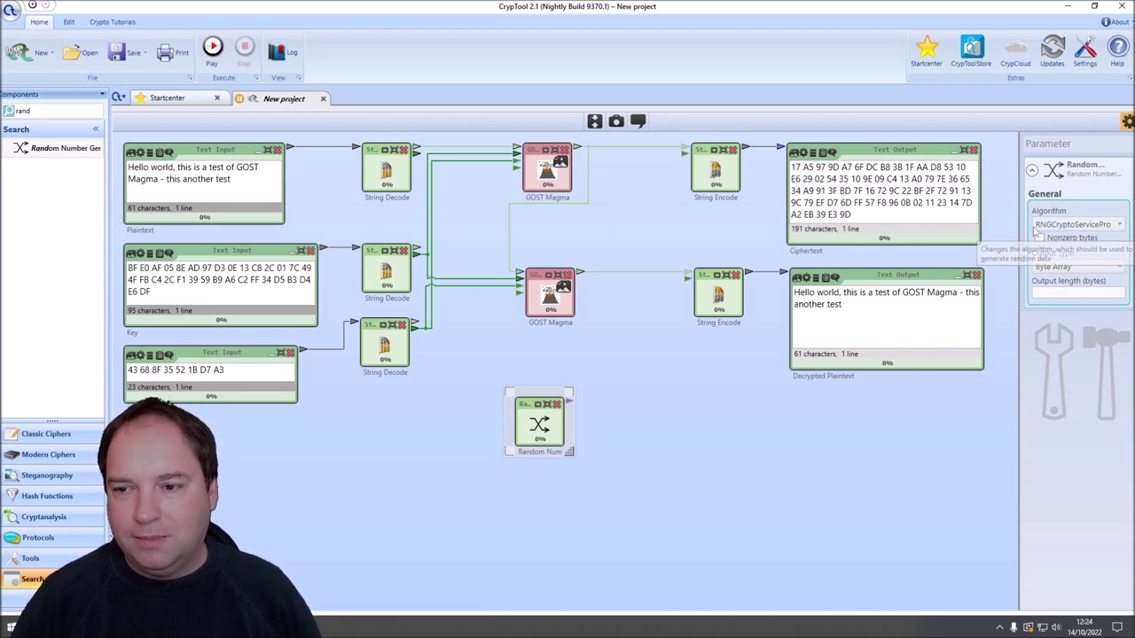
drag(540, 434, 626, 400)
click(802, 431)
drag(730, 459, 755, 479)
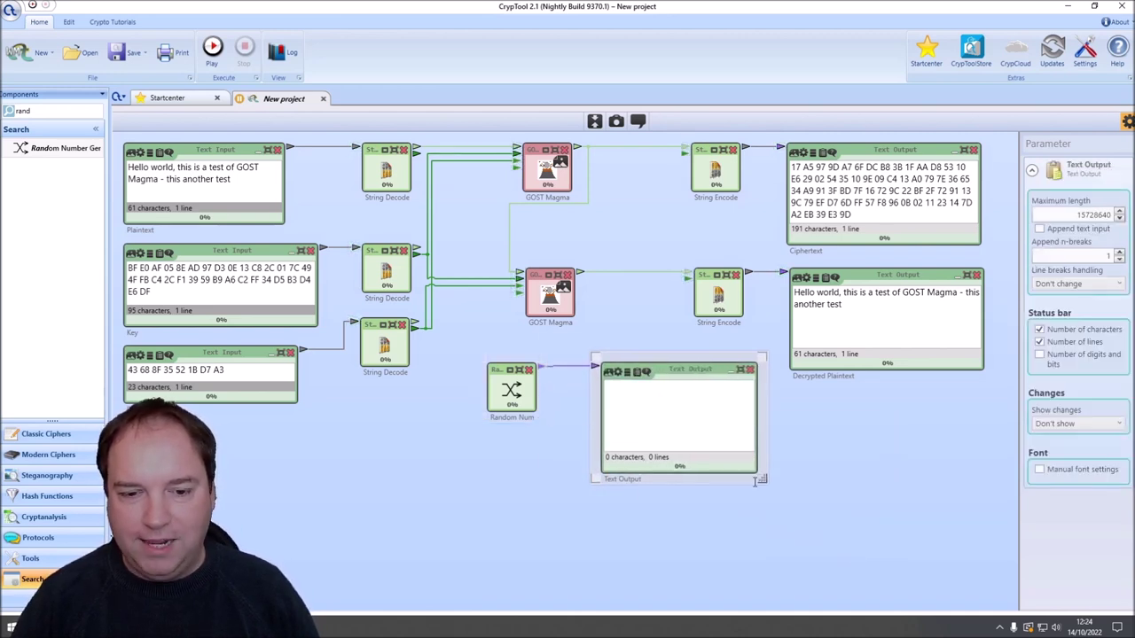
Step: Set the Random Number Generator's output length to 128 bytes and run the workspace
click(514, 406)
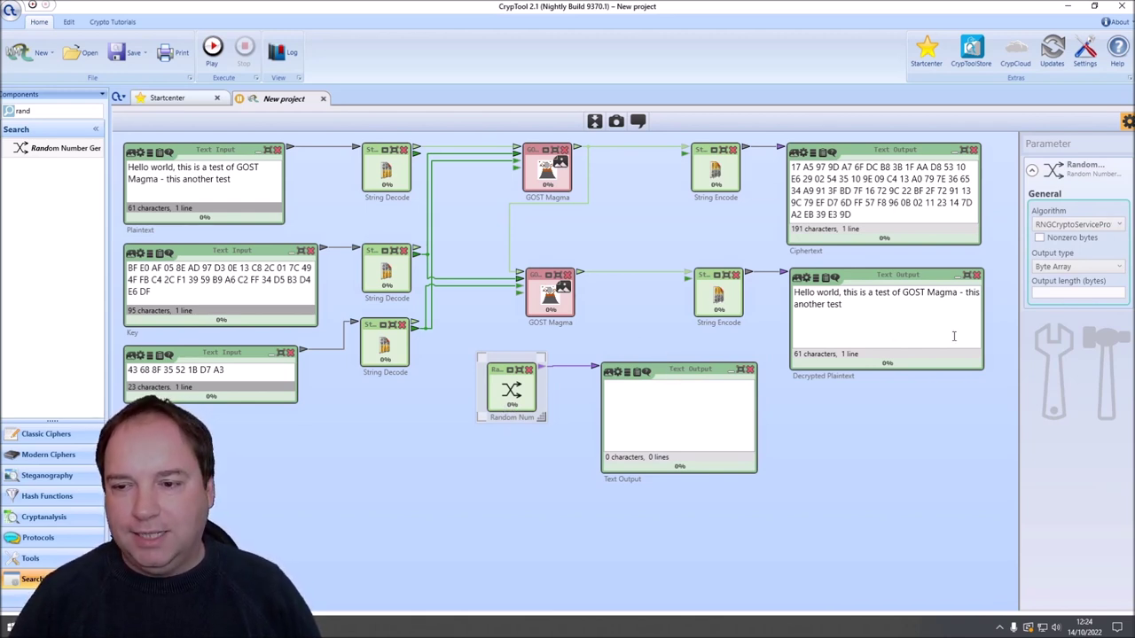
click(1069, 294)
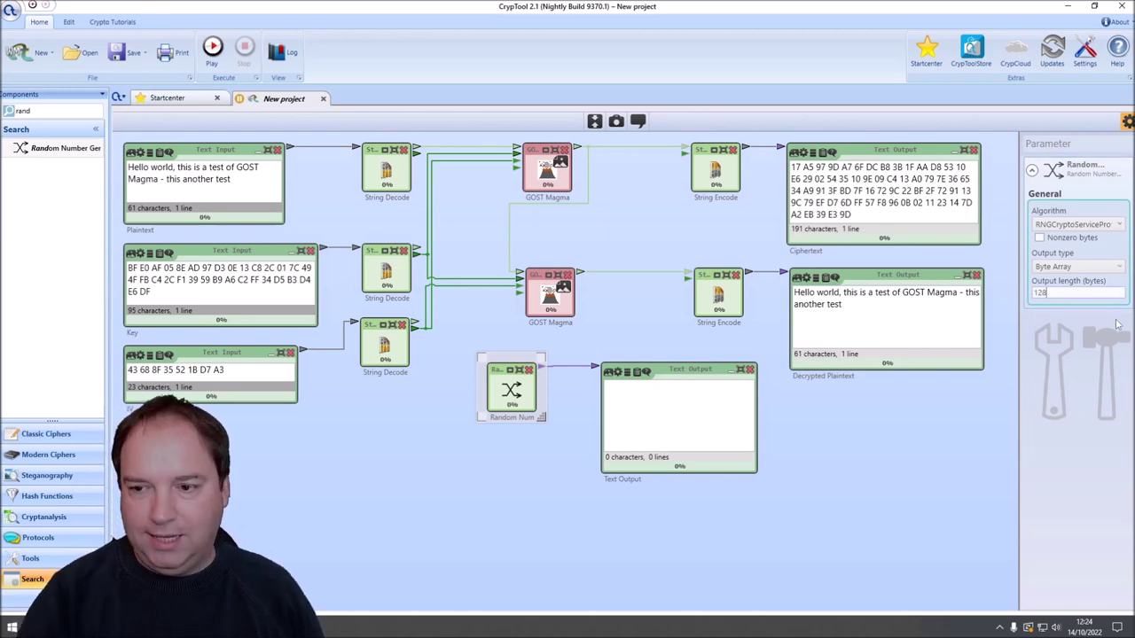
click(212, 49)
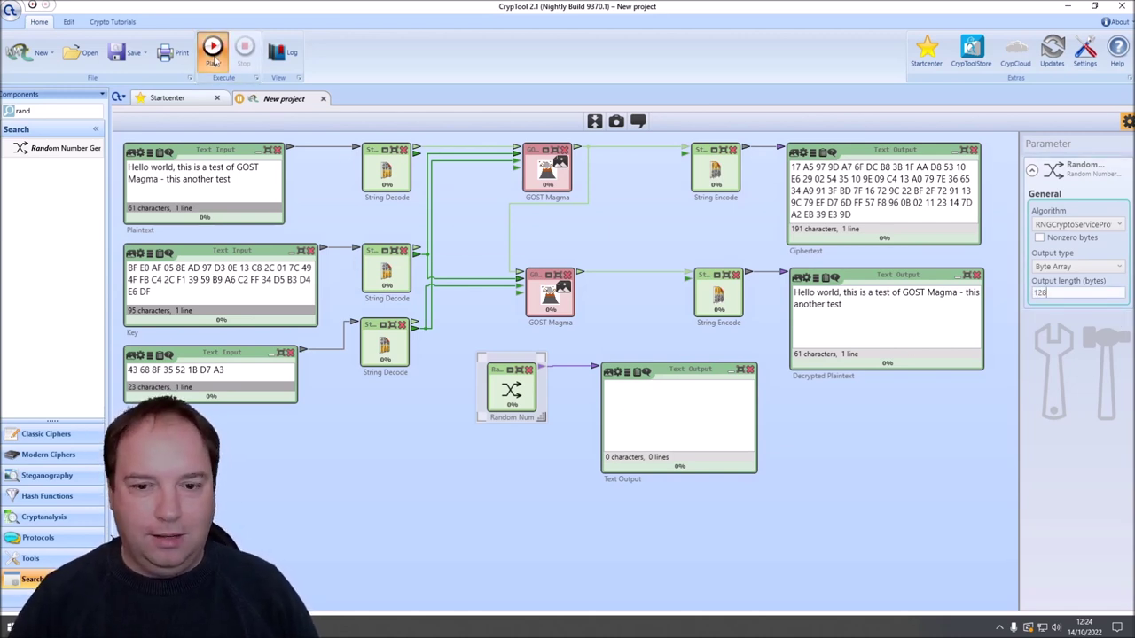
Step: Copy all generated random bytes, stop the workspace, and delete the Random Number Generator and its attached Text Output
click(751, 418)
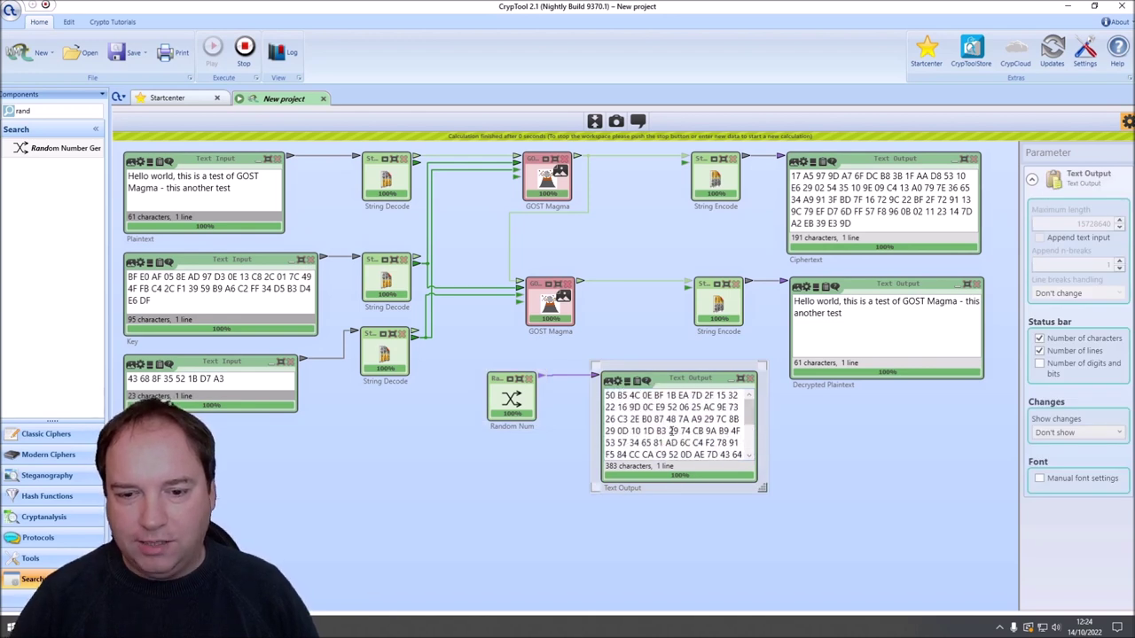
key(ctrl+a)
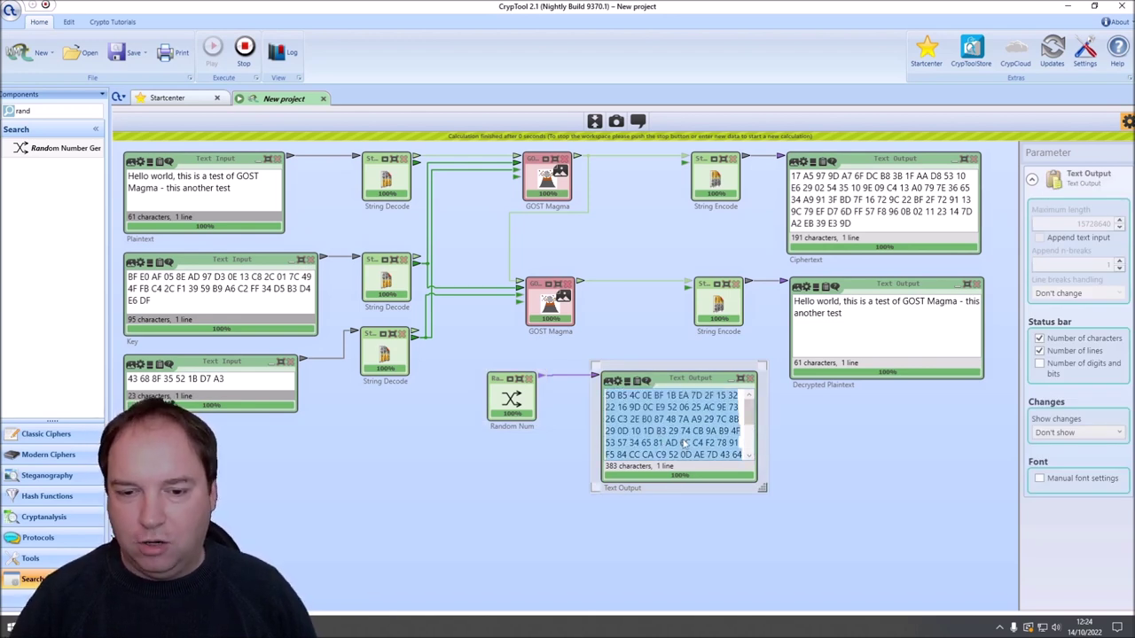
key(shift+F5)
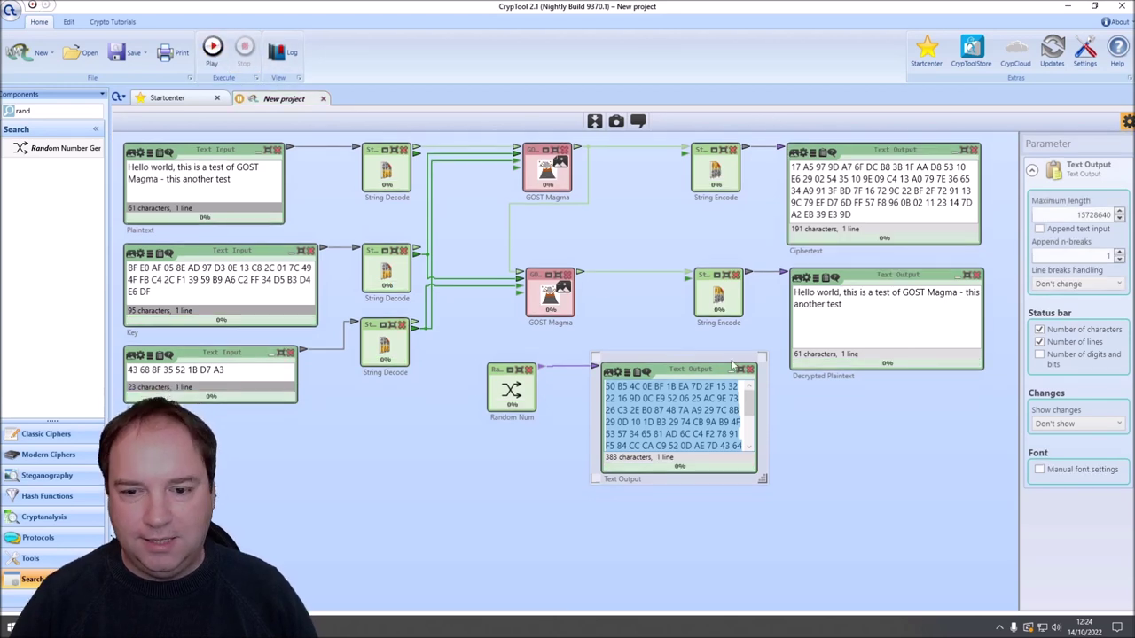
click(751, 370)
click(529, 370)
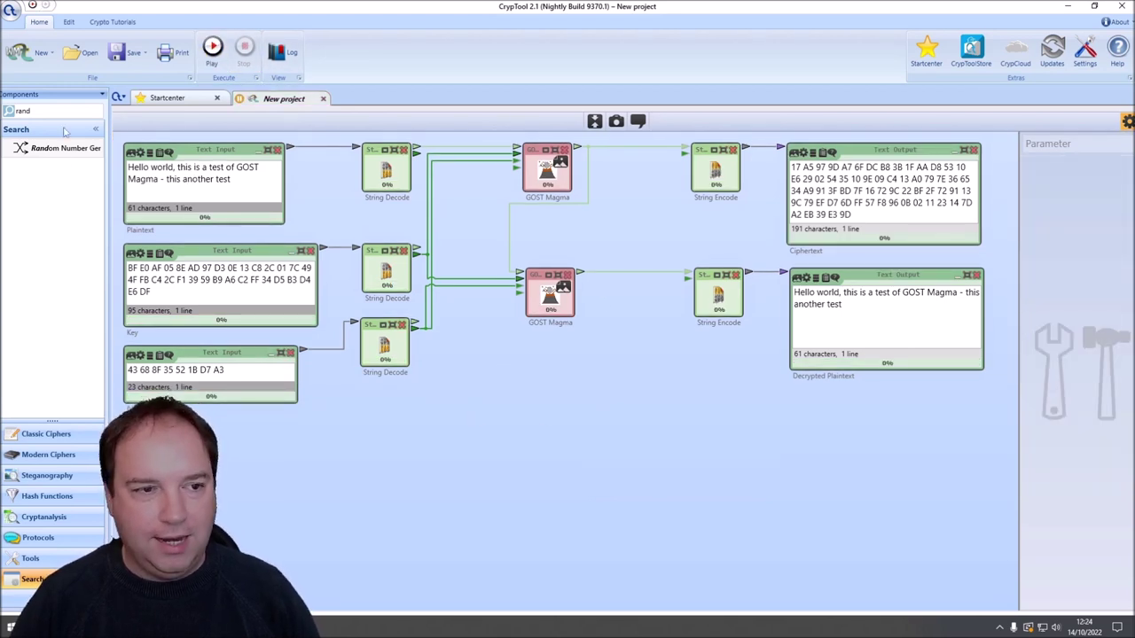
Step: Add an enlarged Text Input below the decrypting GOST Magma and caption it s-boxes
click(46, 156)
text(text)
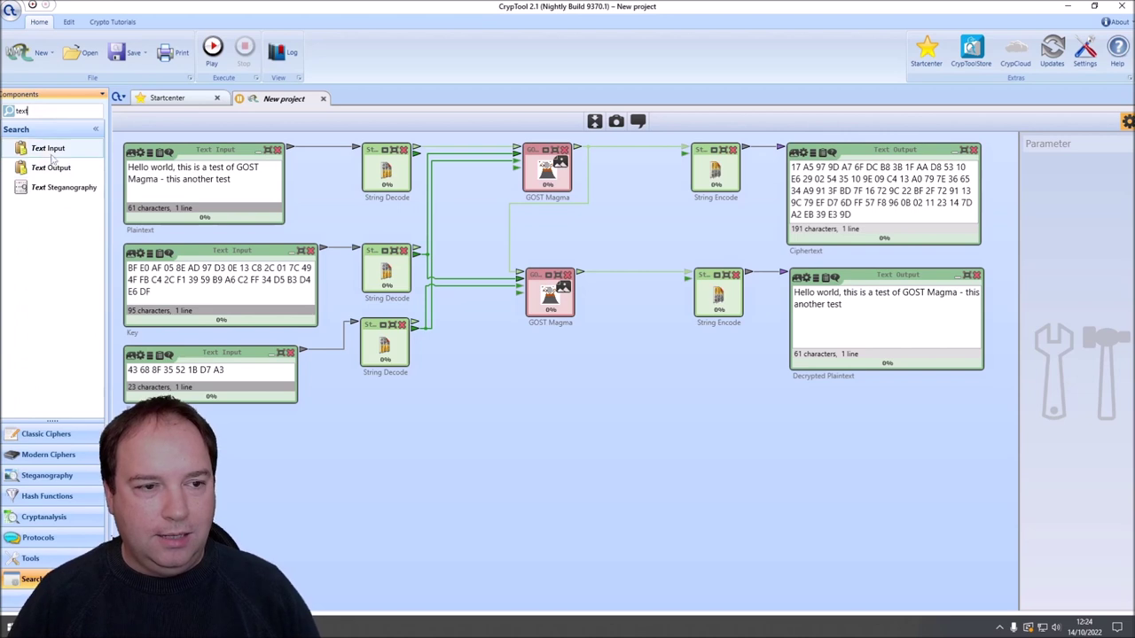
drag(53, 157, 493, 363)
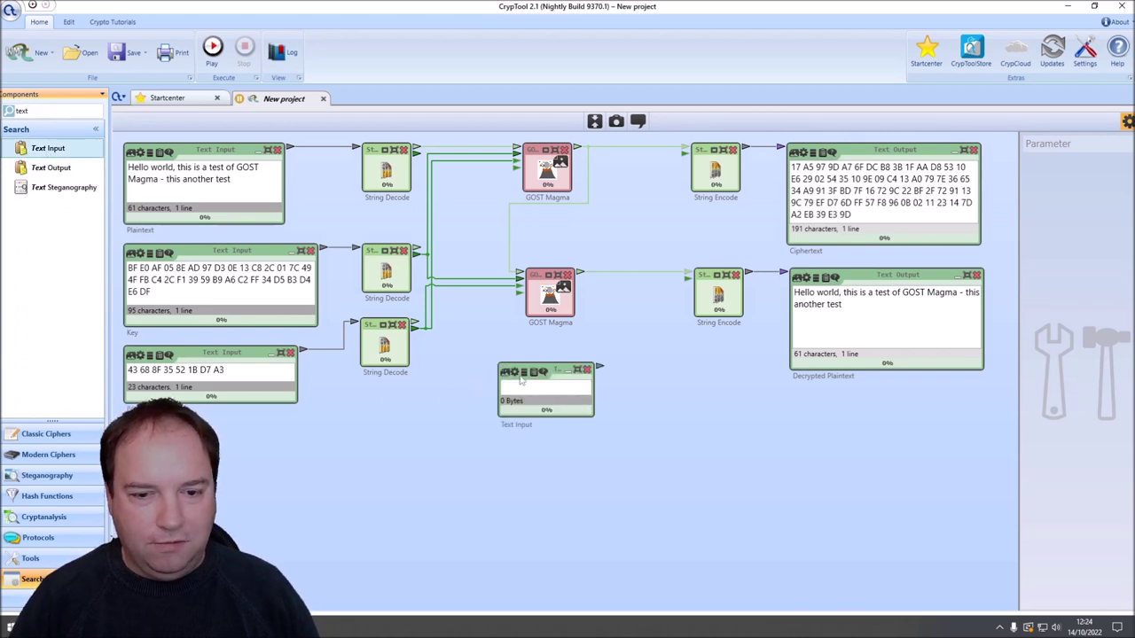
drag(593, 417, 760, 517)
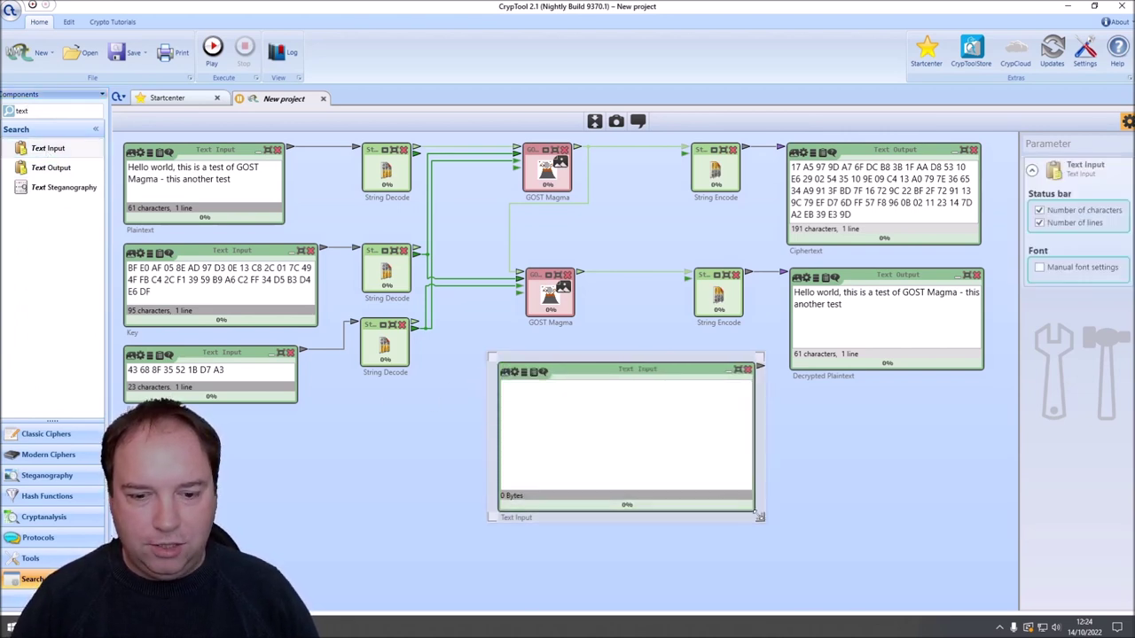
click(546, 520)
text(s-box)
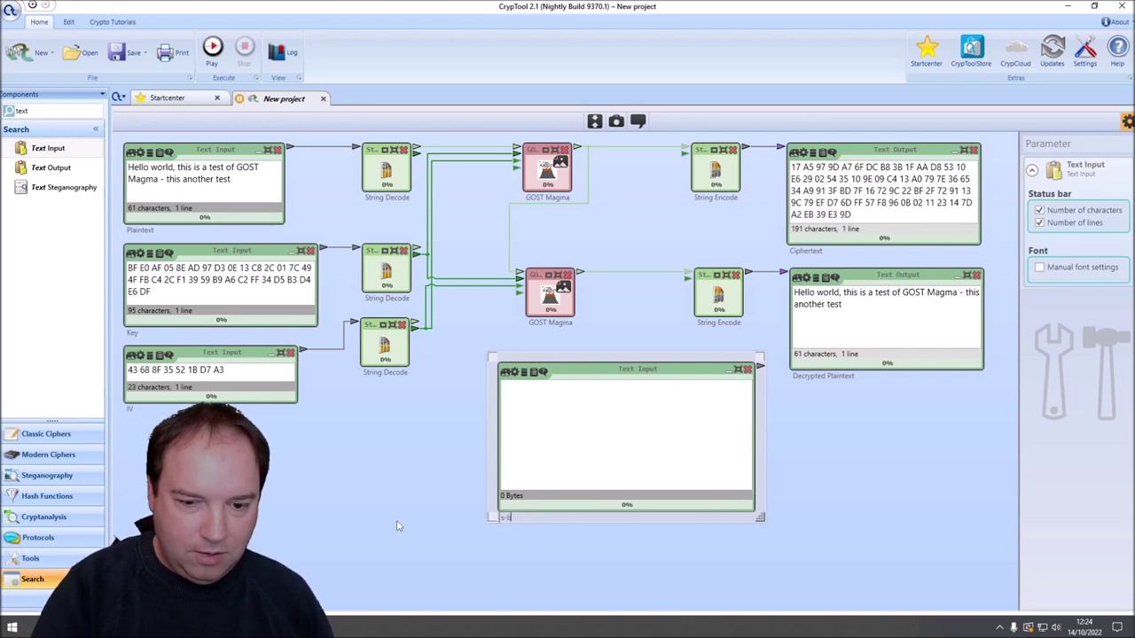
text(es)
Step: Paste the copied random bytes into the s-boxes Text Input, shrink it slightly, and move it down to leave room above it
click(553, 418)
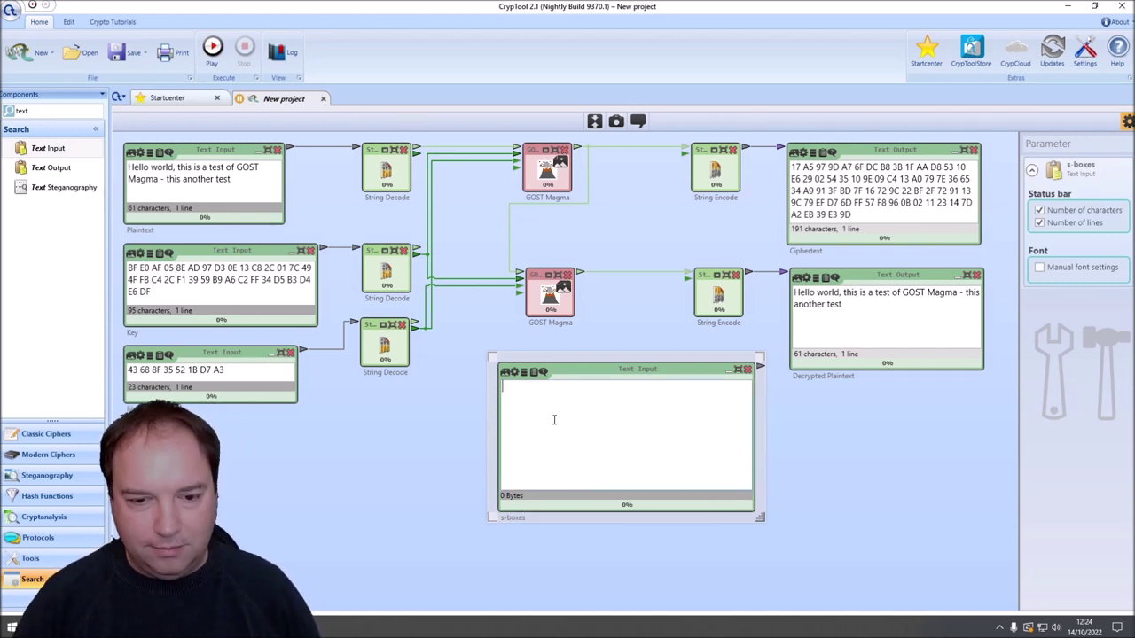
key(ctrl+v)
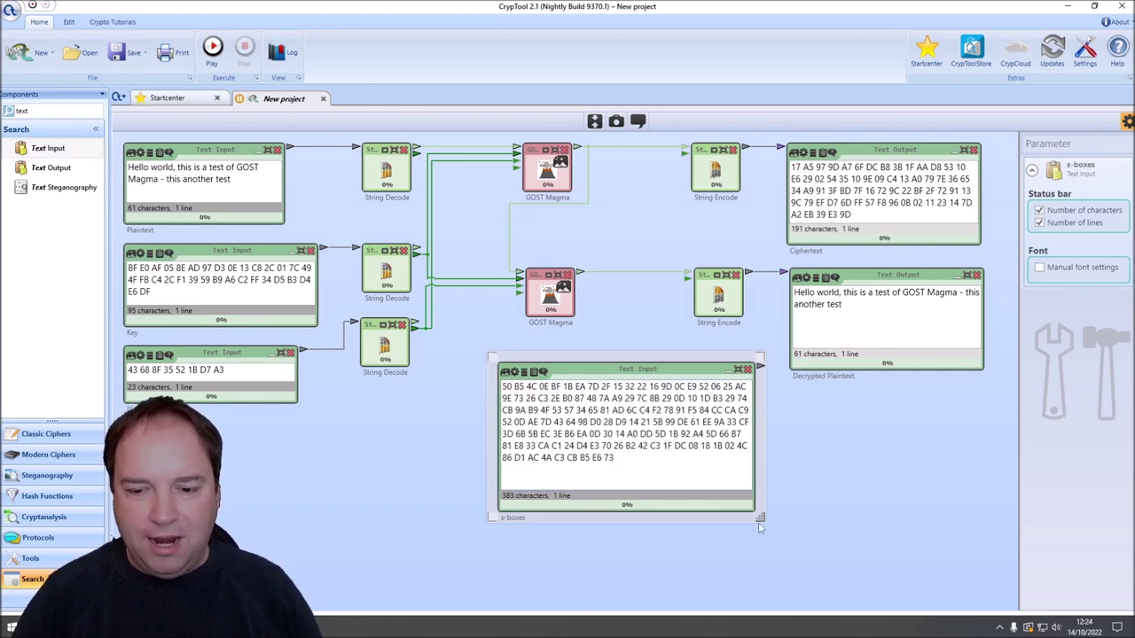
mouse_move(759, 515)
mouse_down()
mouse_move(991, 549)
mouse_move(752, 507)
mouse_up()
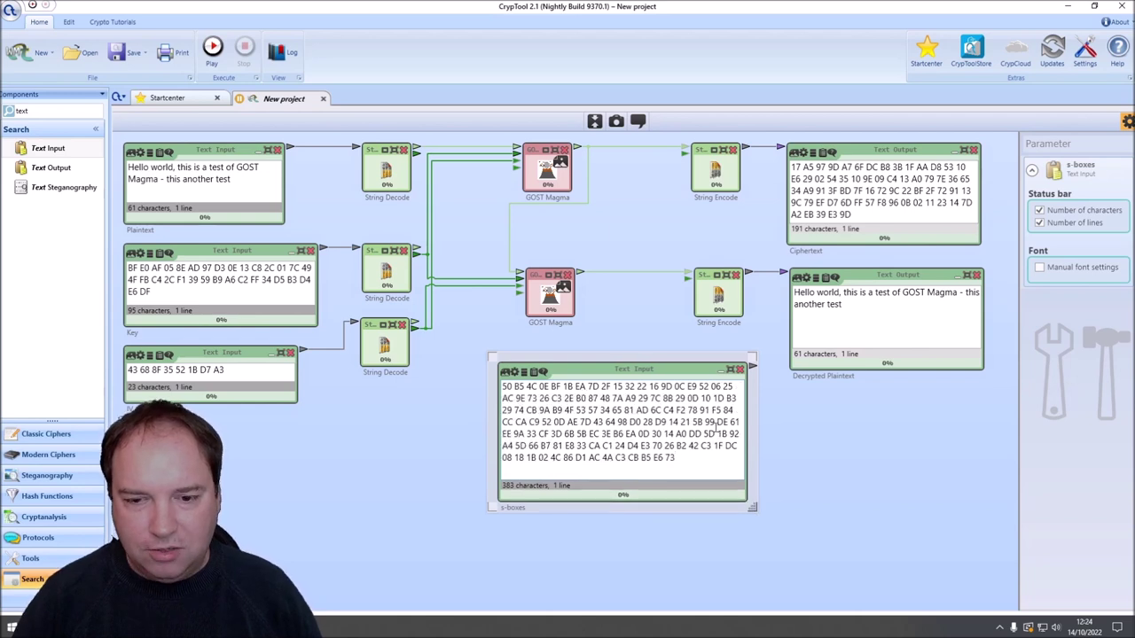
drag(605, 363, 607, 372)
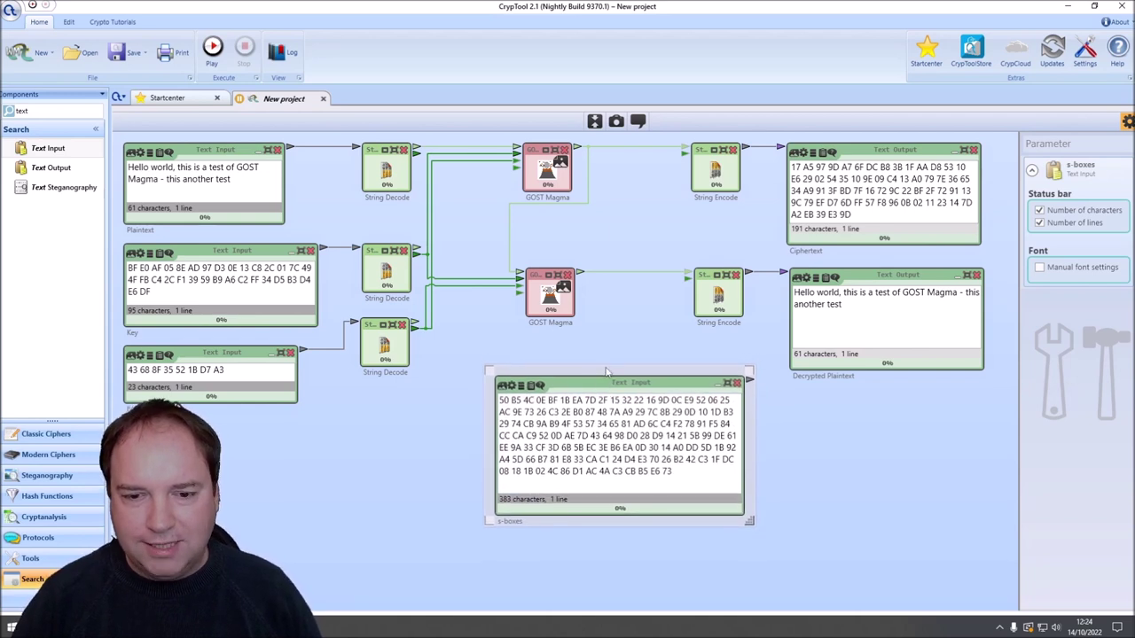
click(606, 353)
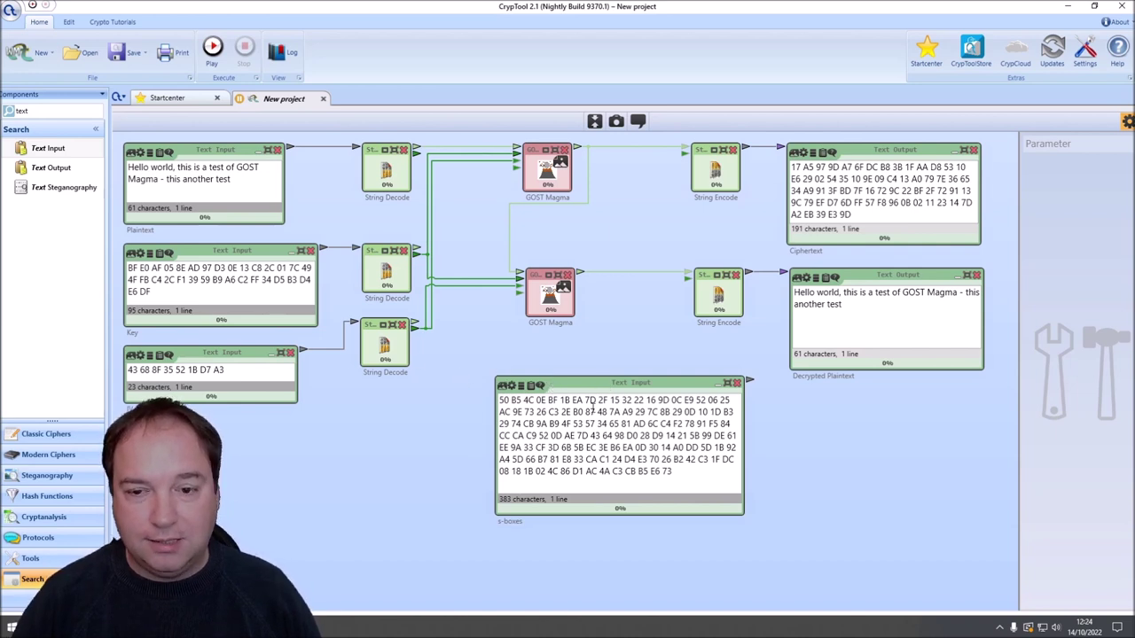
drag(636, 385, 636, 434)
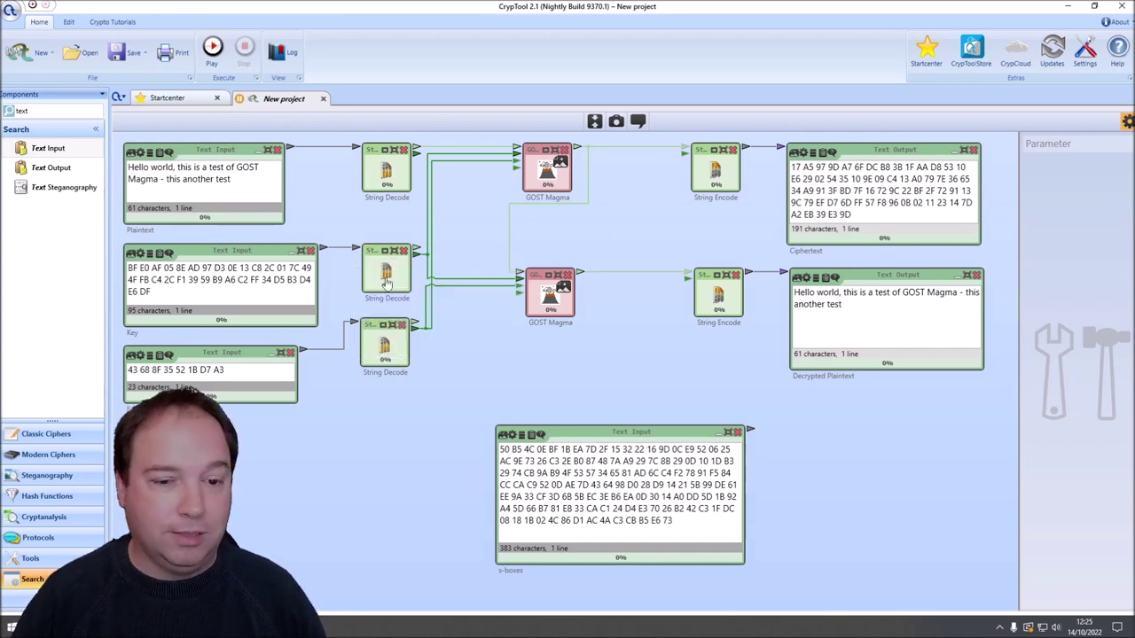
Step: Duplicate the IV's hexadecimal String Decoder above the s-boxes Text Input and wire that input through it to both GOST Magma components' S-Box inputs
click(396, 337)
key(ctrl+c)
key(ctrl+v)
drag(420, 382, 642, 387)
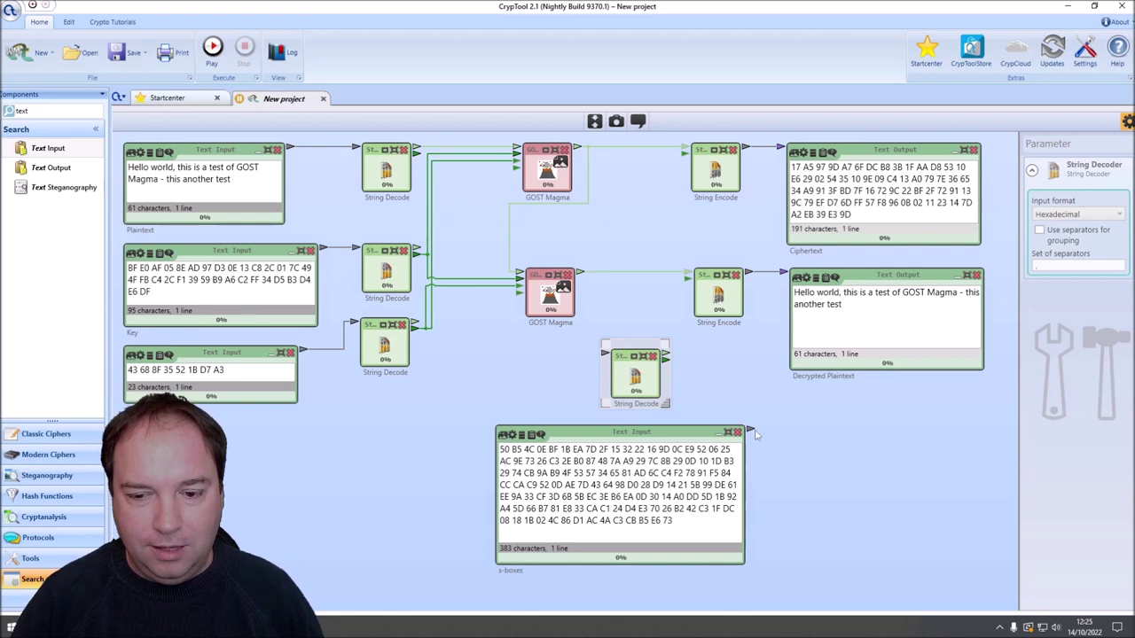
drag(749, 430, 514, 159)
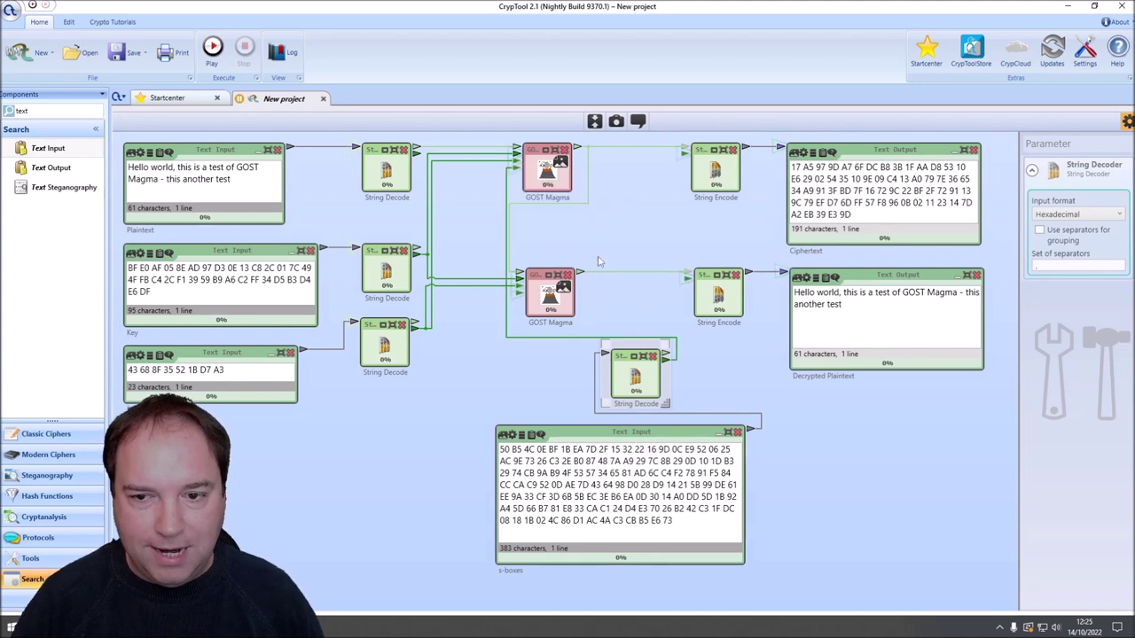
drag(671, 356, 517, 293)
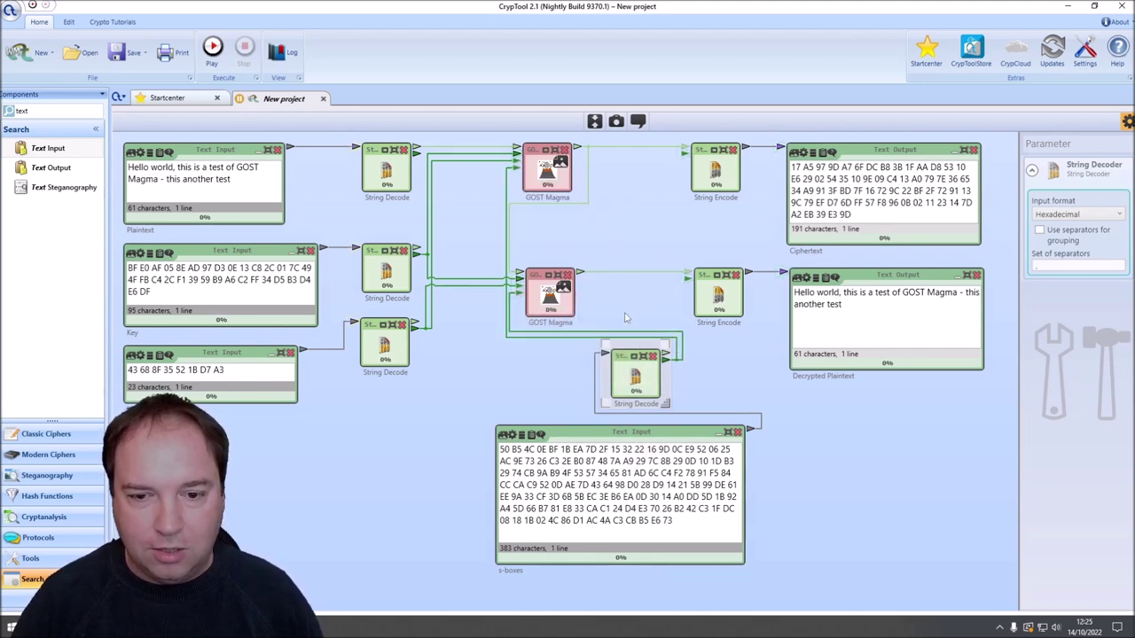
click(625, 312)
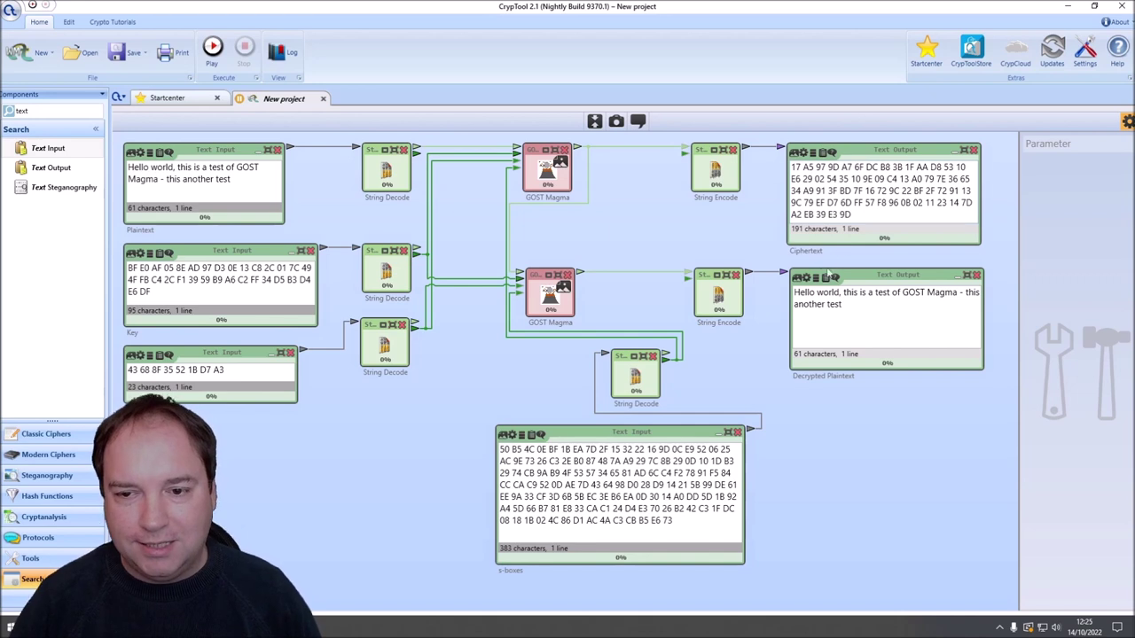
Step: Run the workspace with the custom S-Boxes and compare the new ciphertext with the previous one
drag(794, 167, 919, 228)
click(703, 228)
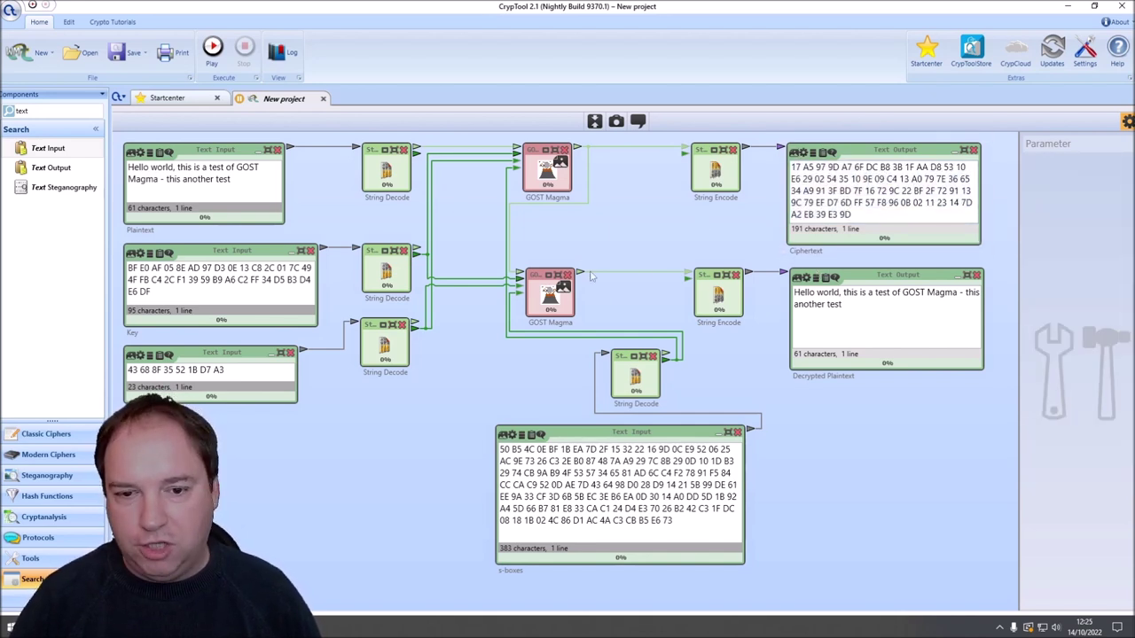
click(884, 157)
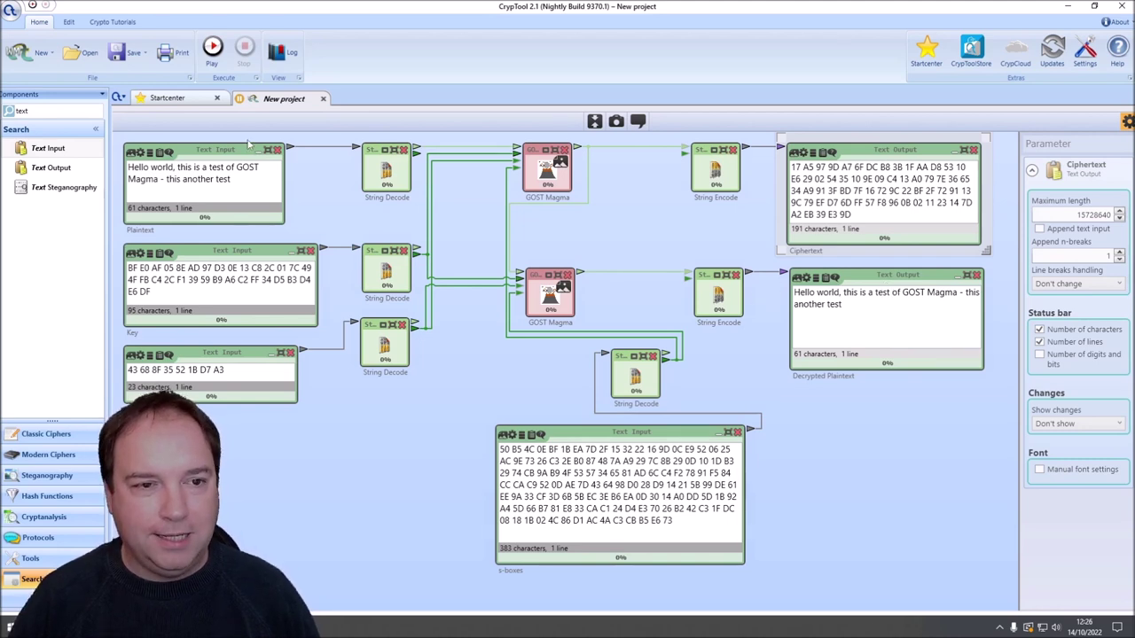
click(211, 55)
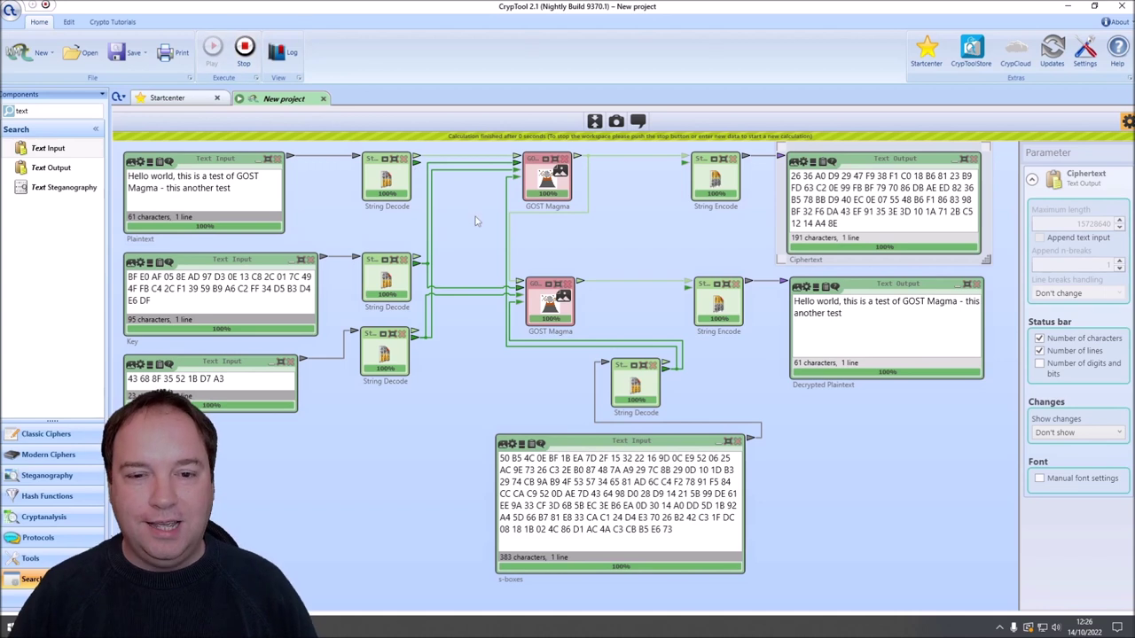
drag(792, 176, 877, 232)
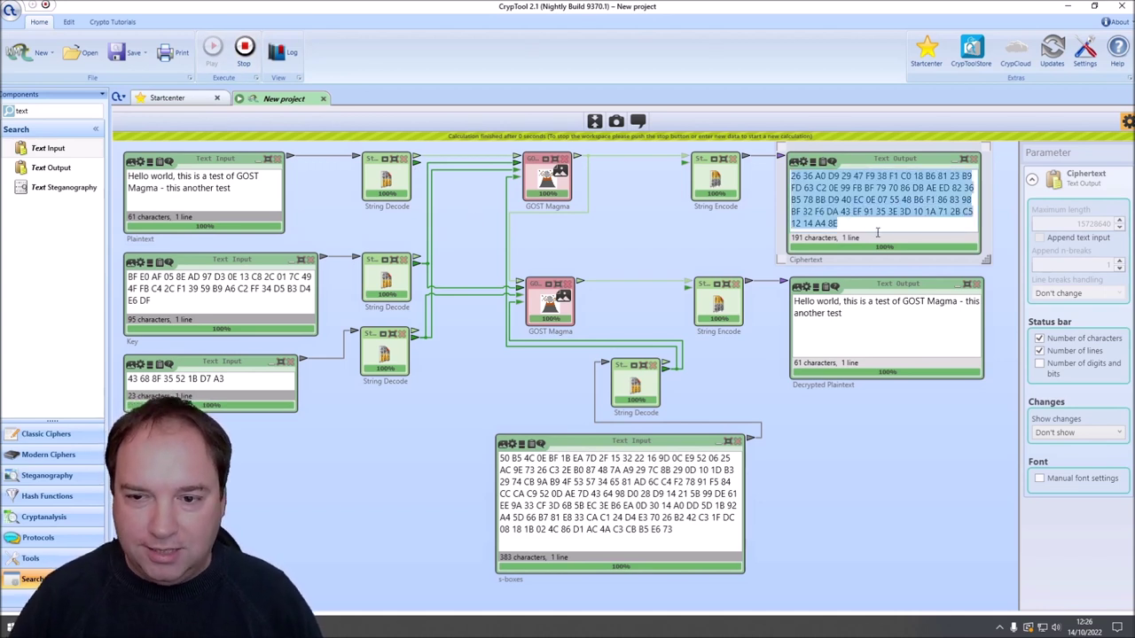
click(868, 227)
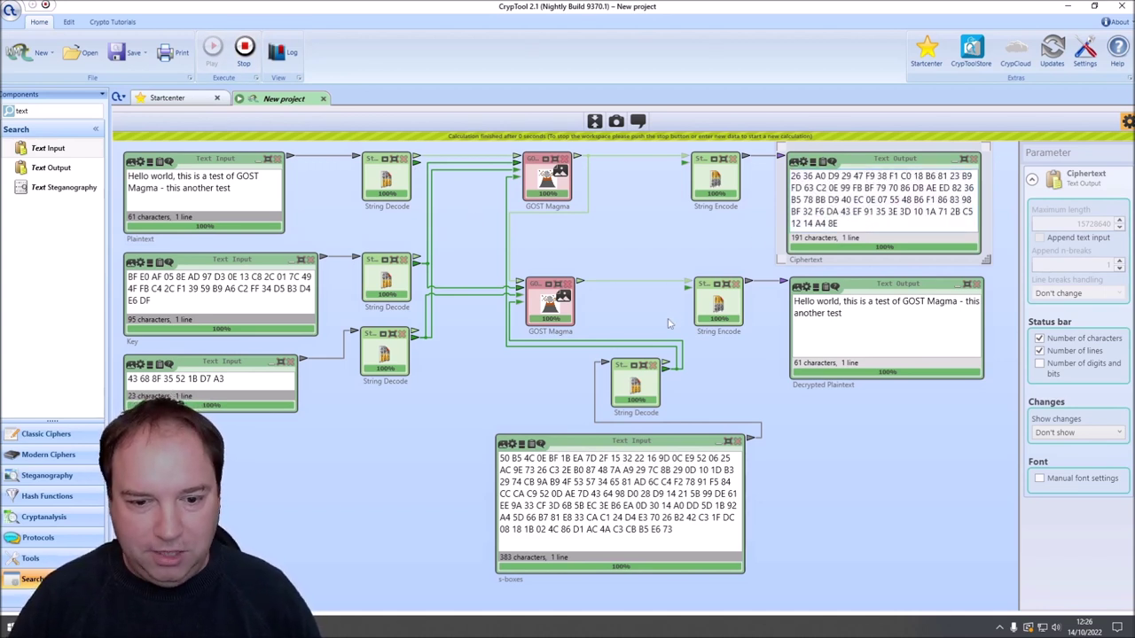
click(756, 267)
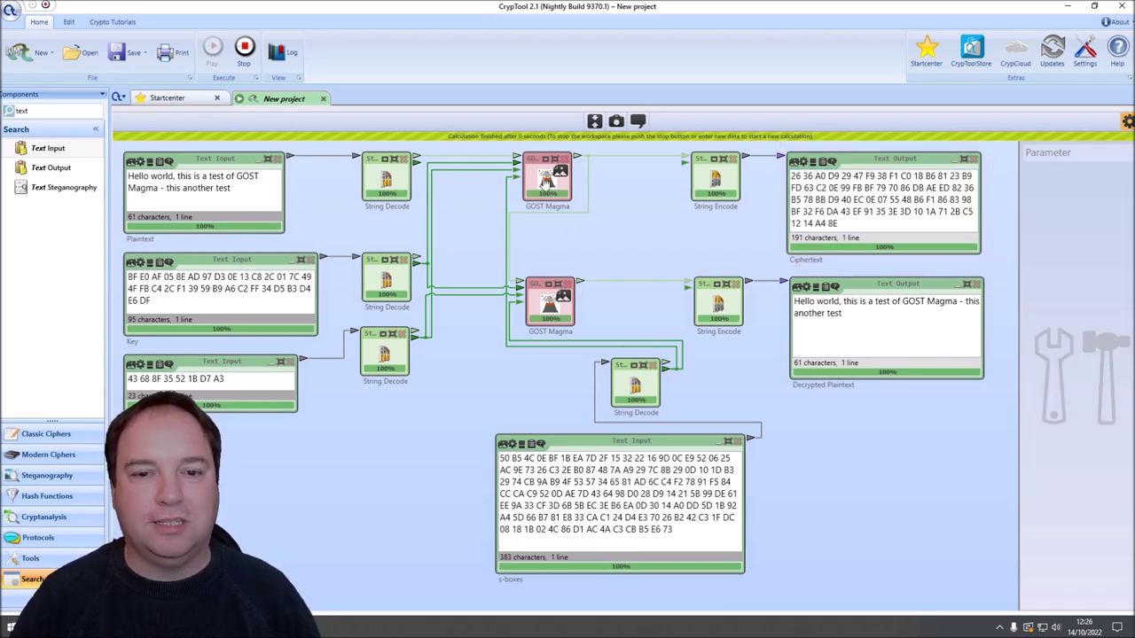
Step: Check both GOST Magma components, the decrypted plaintext and the s-boxes input, then stop the workspace
click(545, 184)
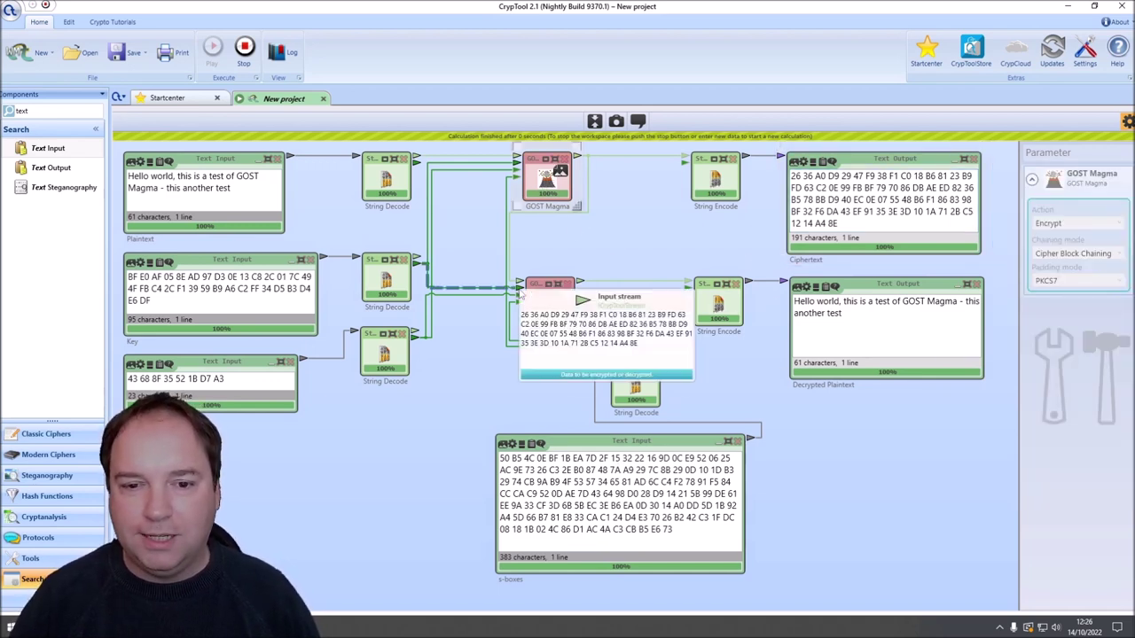
click(550, 306)
drag(886, 342, 702, 312)
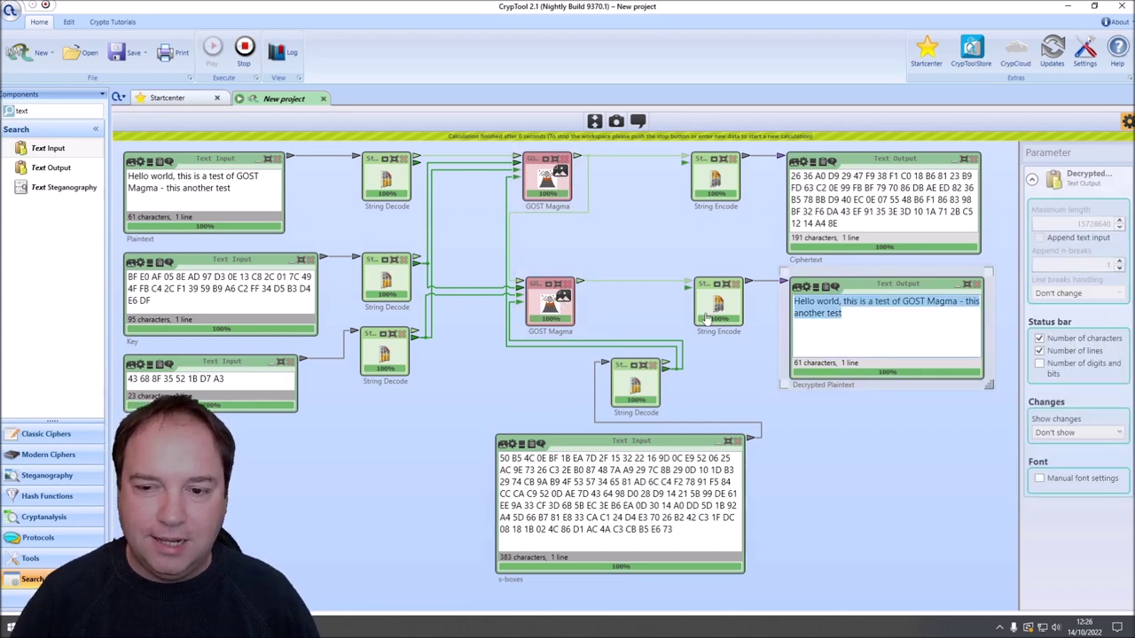
click(684, 456)
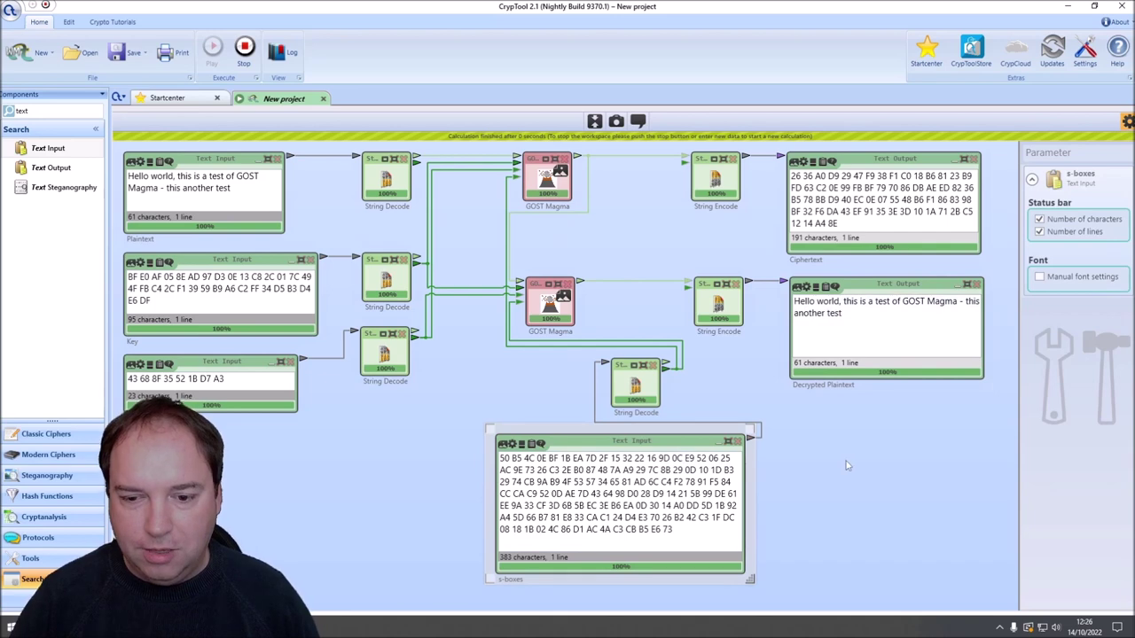
click(851, 464)
click(244, 49)
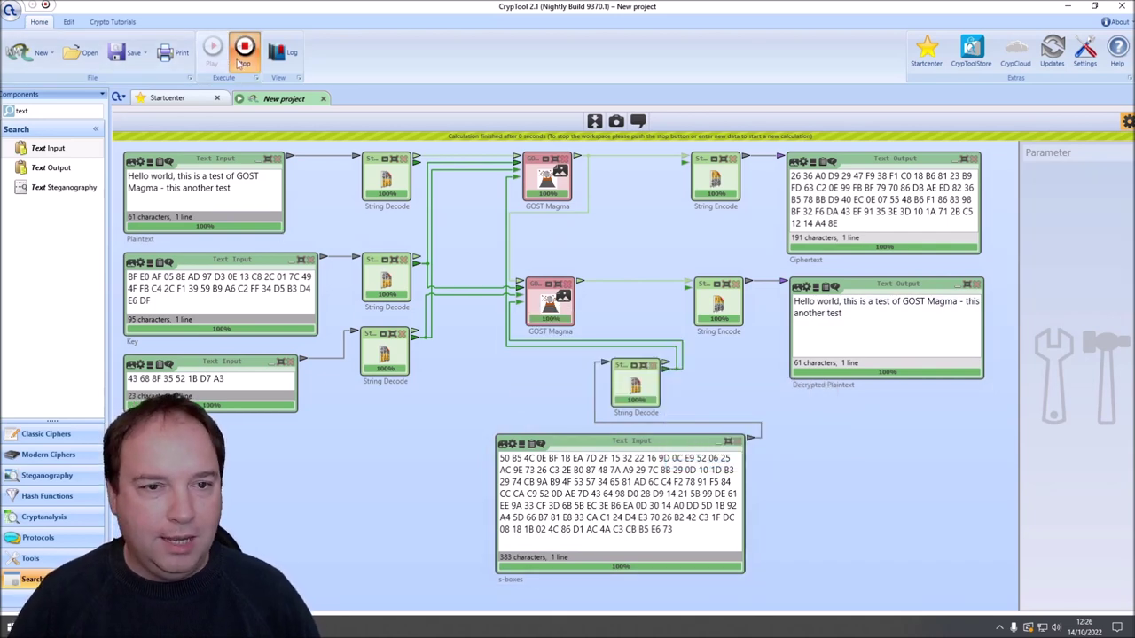